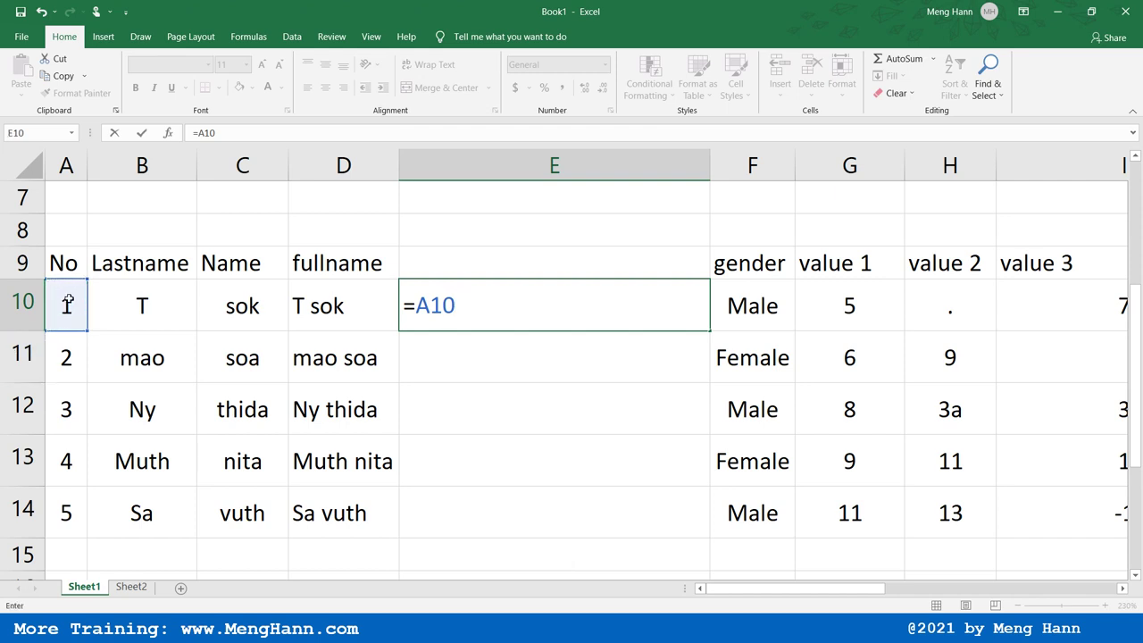
- Complete E10's formula as =A10 & "-" &B10&" "&C10 and fill it down through E14
type("& \"-\" &")
left_click(141, 302)
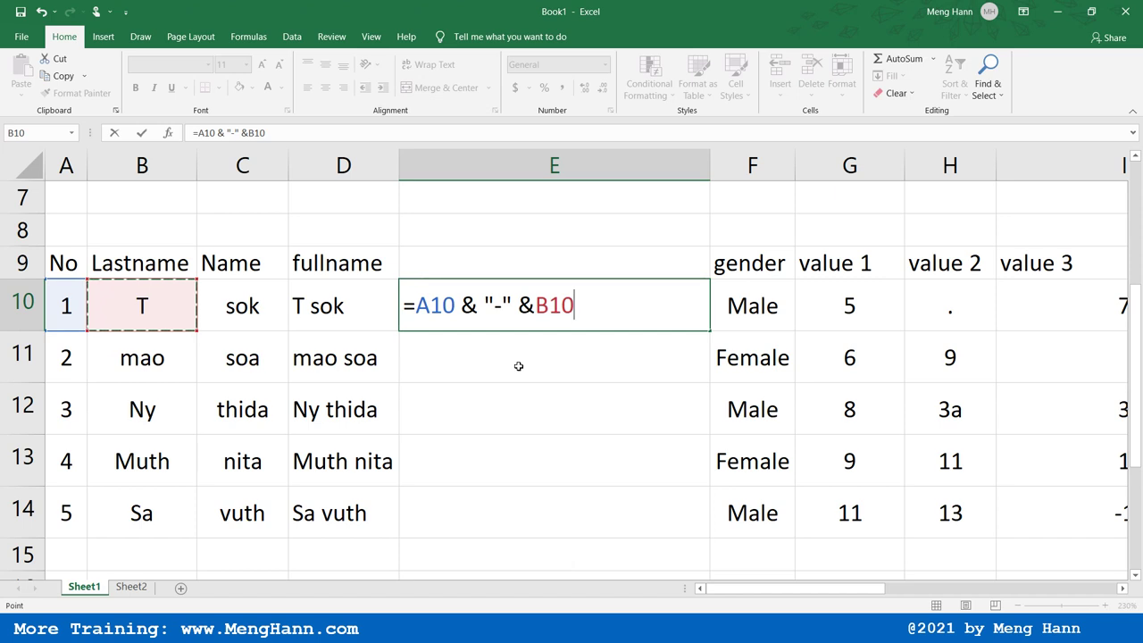
type("&\" \"")
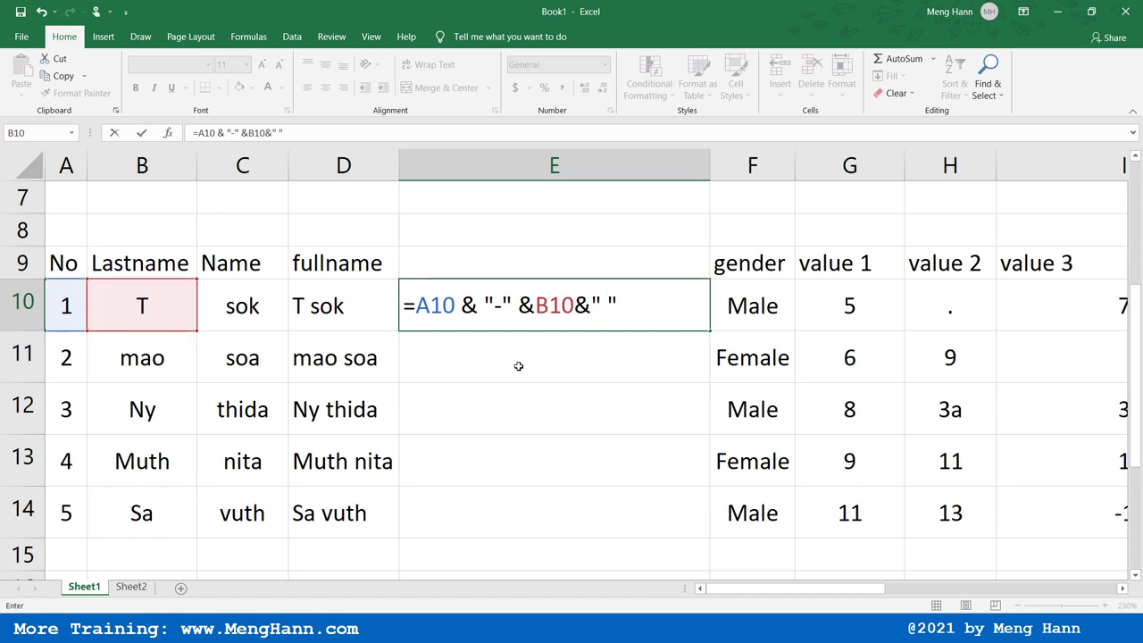
type("&")
left_click(235, 302)
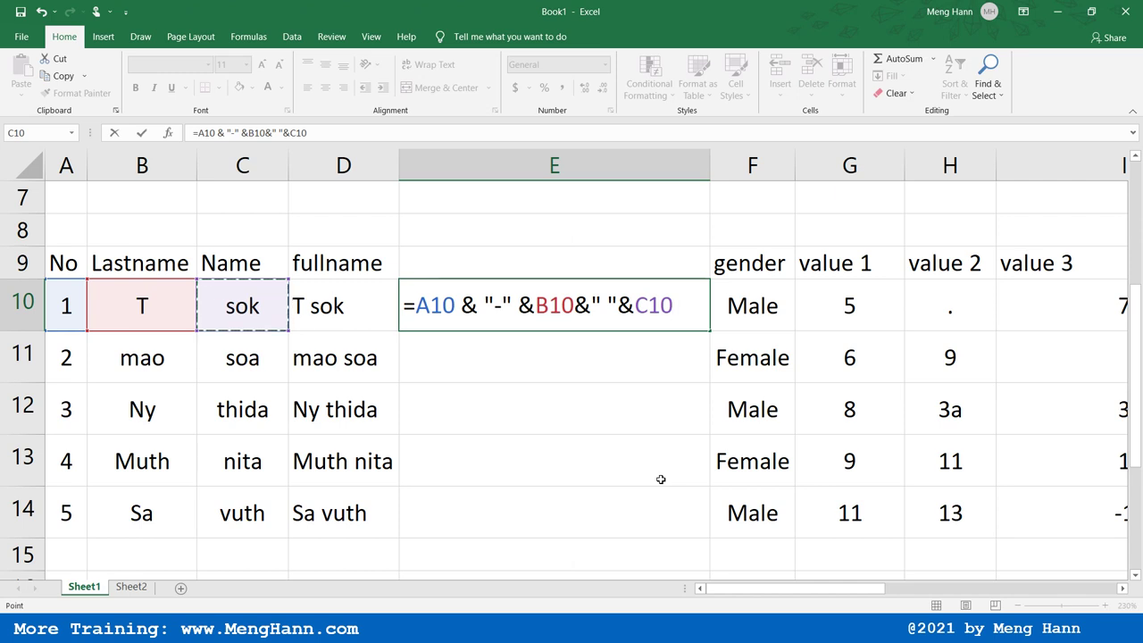
key("Return")
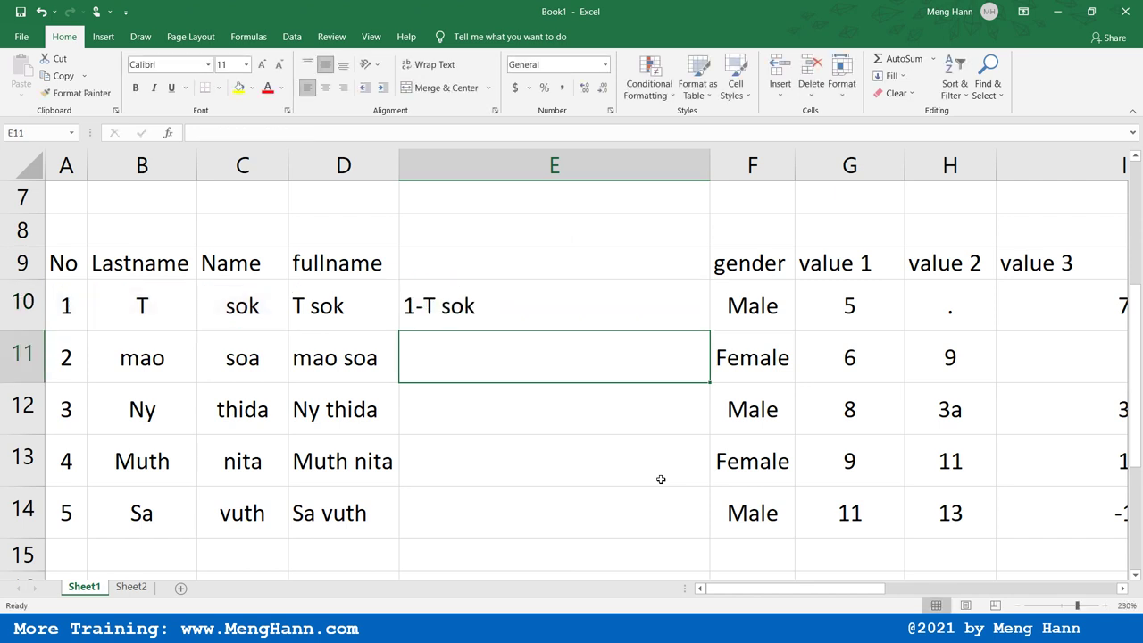
left_click(448, 313)
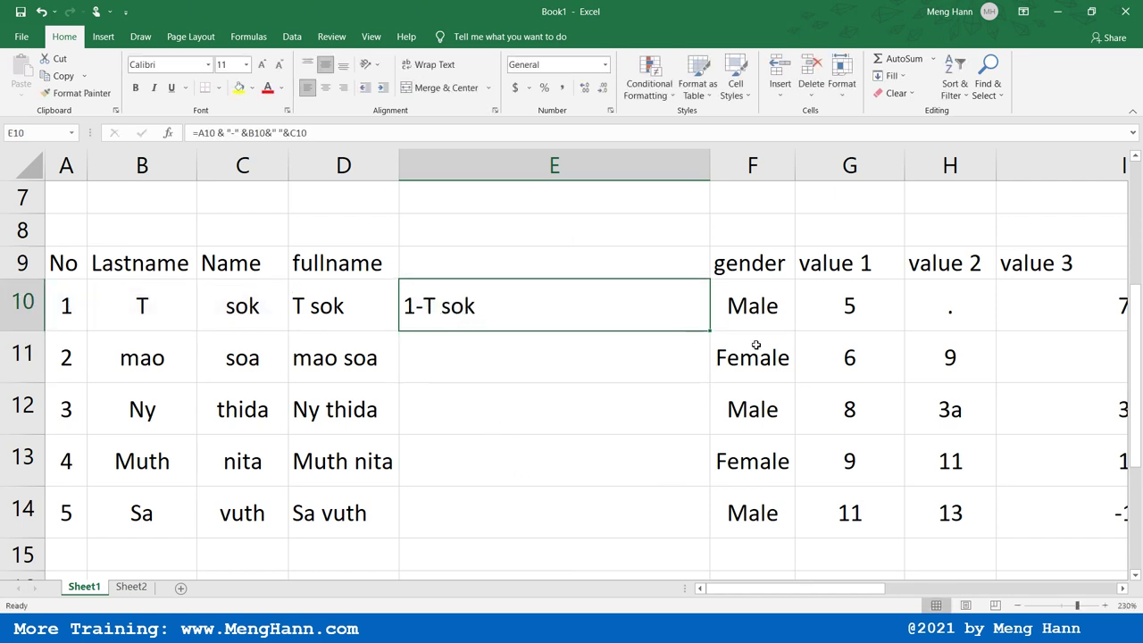
double_click(710, 330)
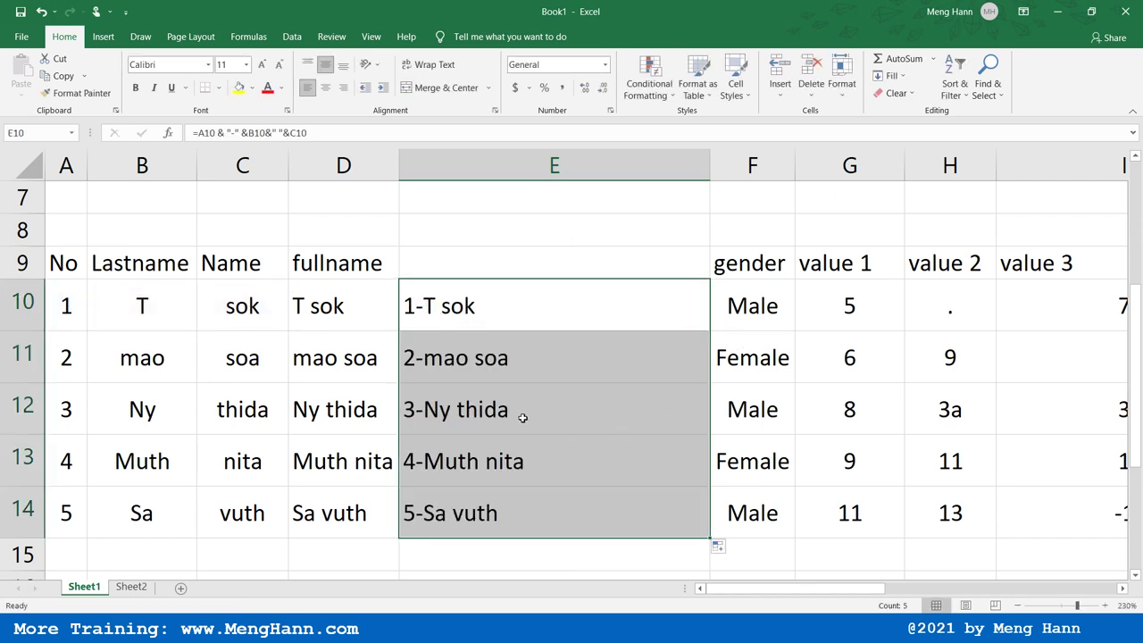
- Replace the hyphen separator in E10's formula with ":" and refill the formula down through E14
double_click(461, 322)
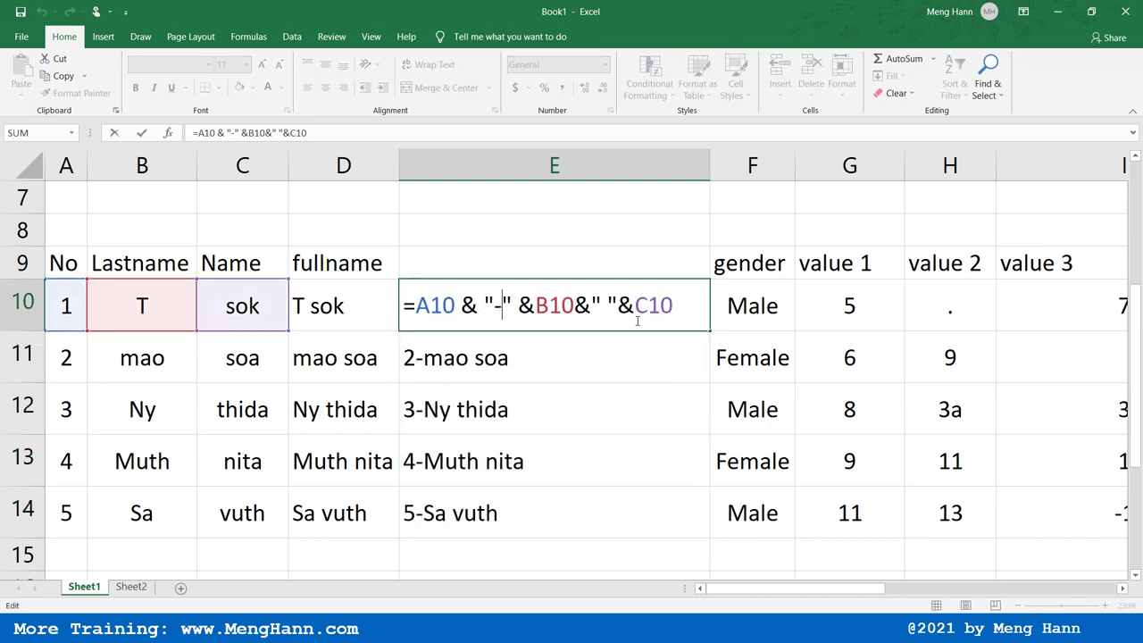
key("BackSpace")
type(":")
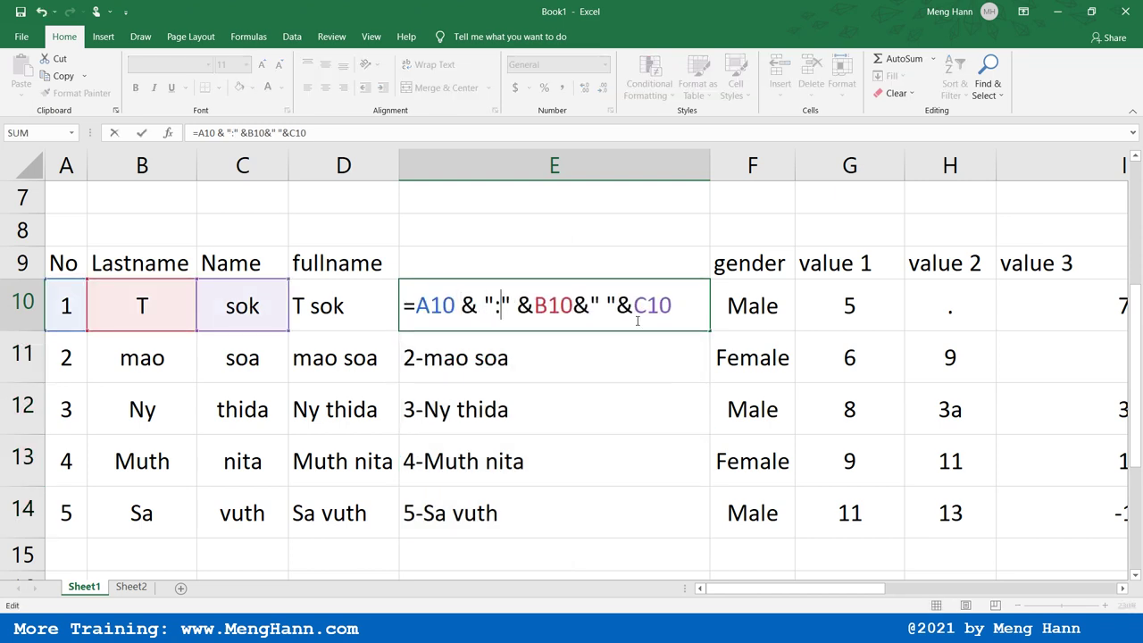
key("Return")
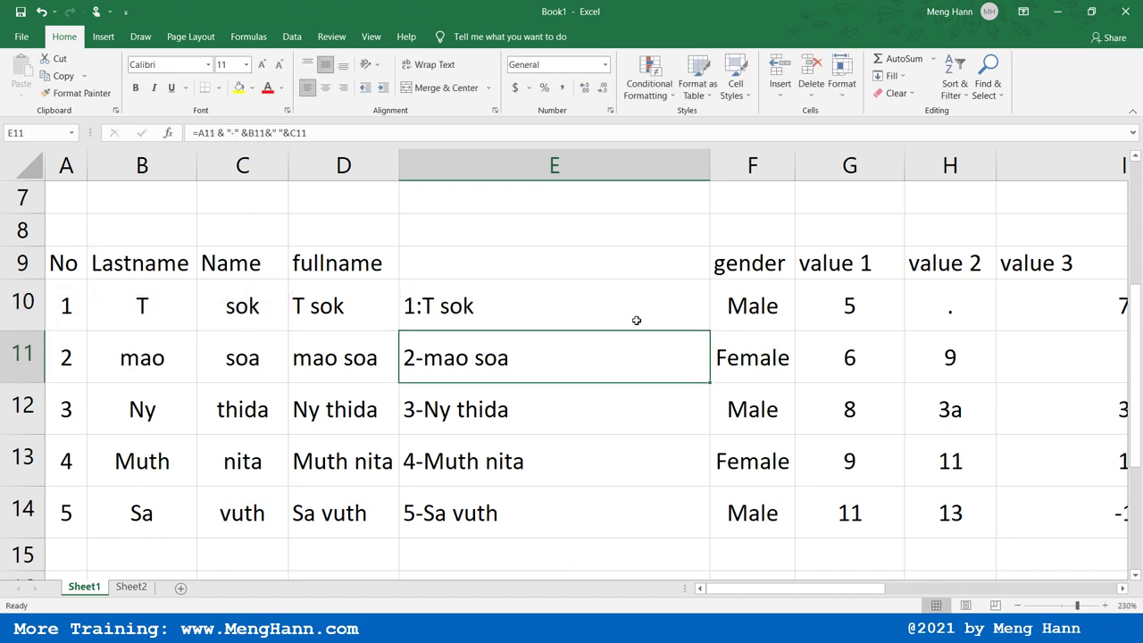
left_click(636, 319)
double_click(710, 330)
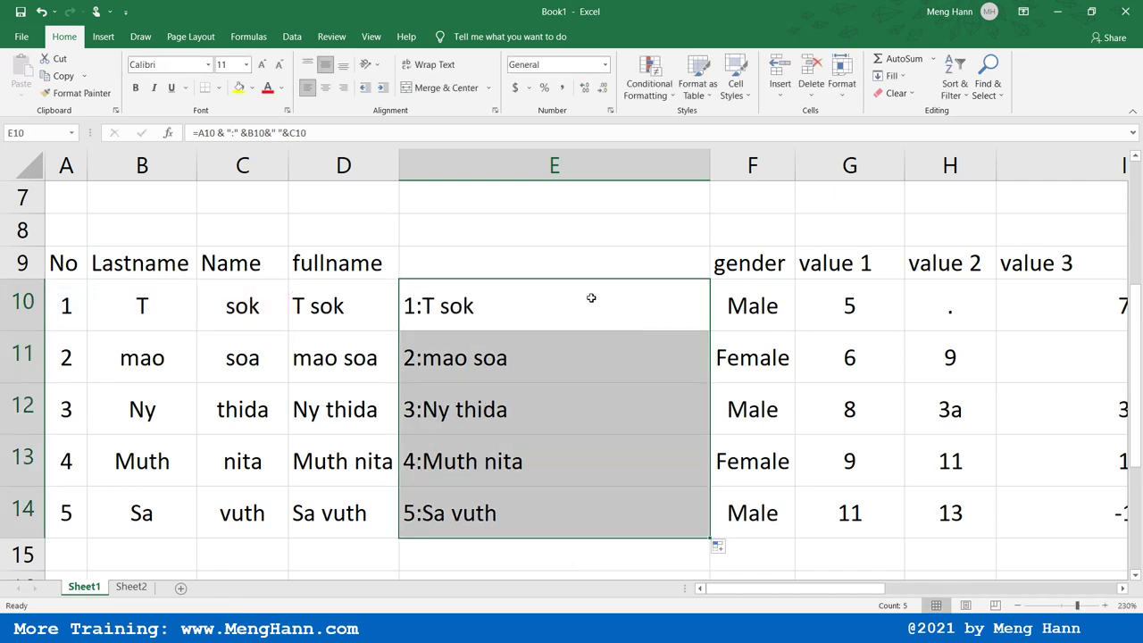
key("shift+Up")
key("shift+Up")
key("shift+Up")
key("shift+Up")
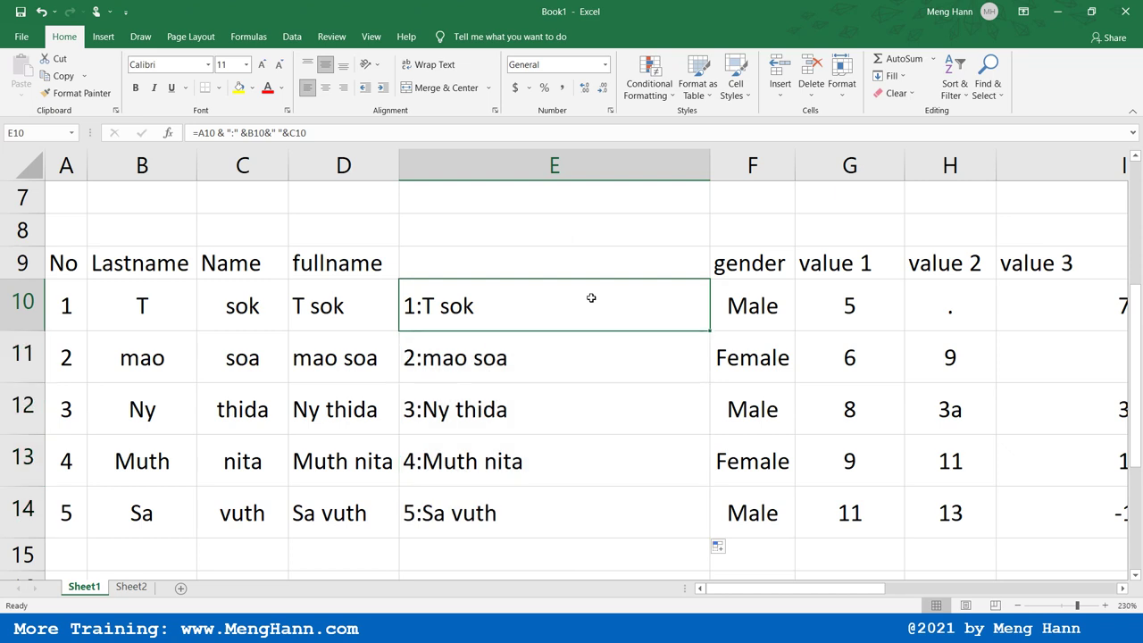
- Enter a FORMULATEXT formula in E9 that references E10
left_click(657, 263)
type("=")
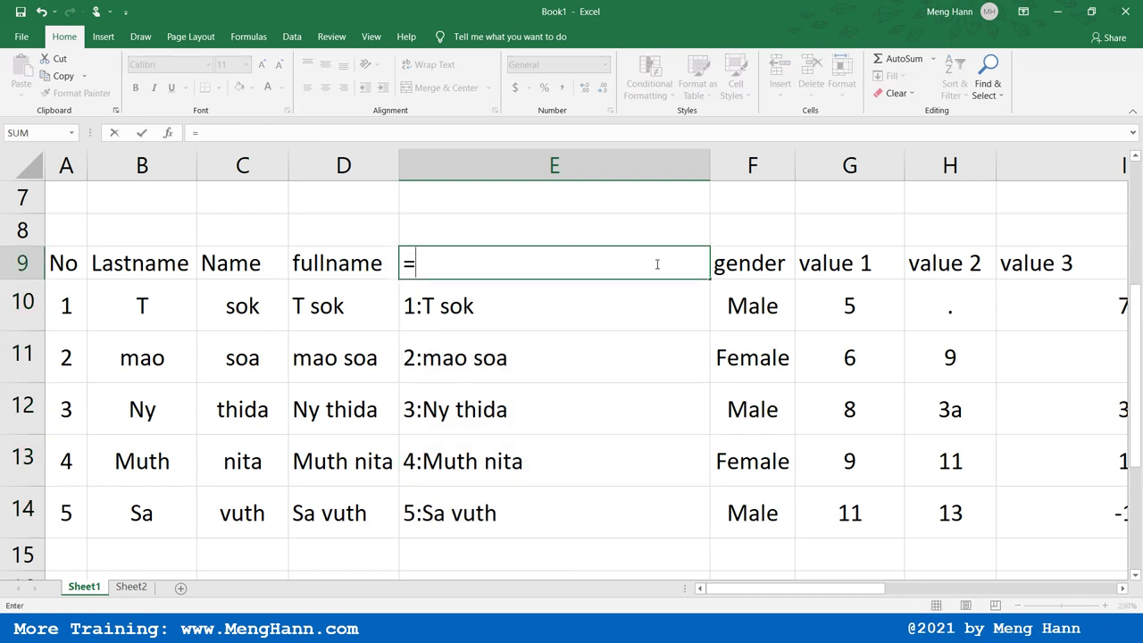
type("form")
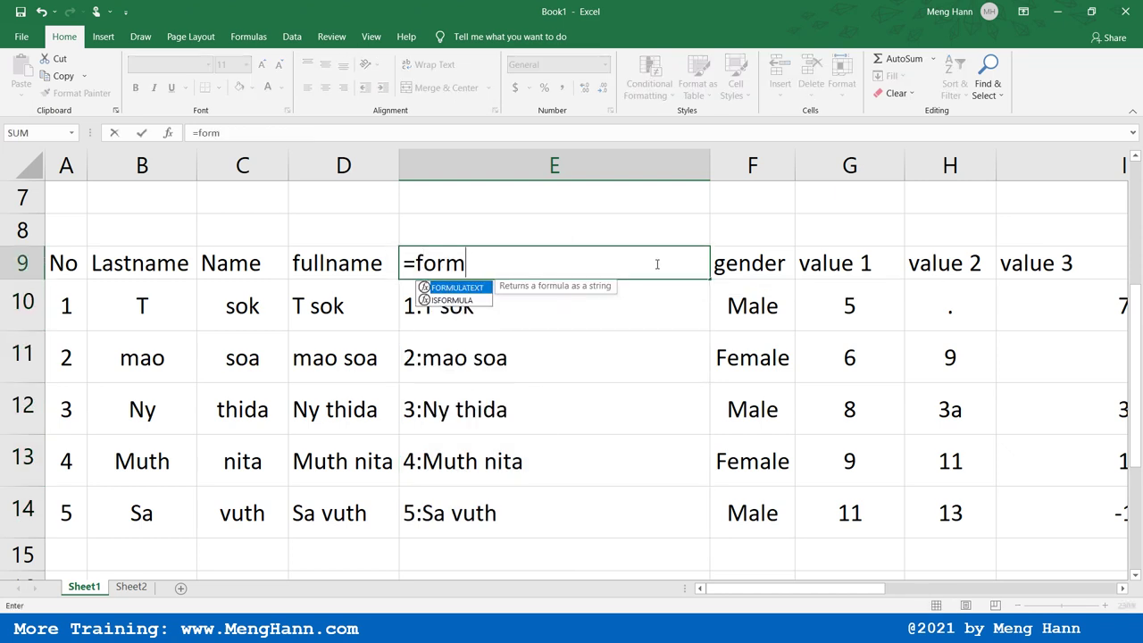
key("Tab")
left_click(634, 307)
key("Return")
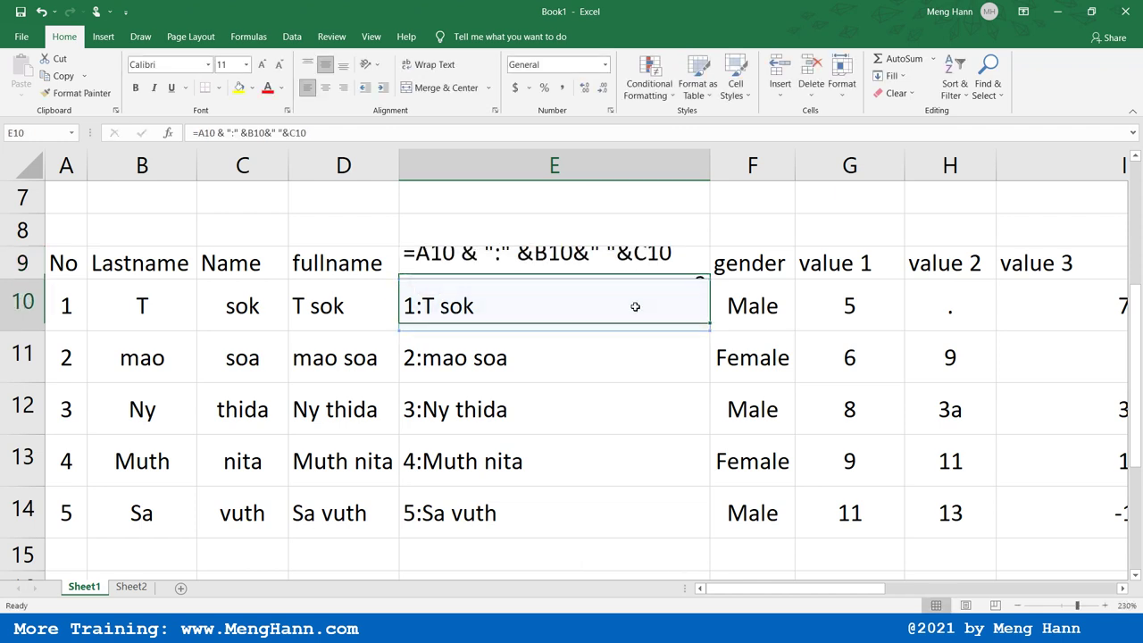
left_click(567, 269)
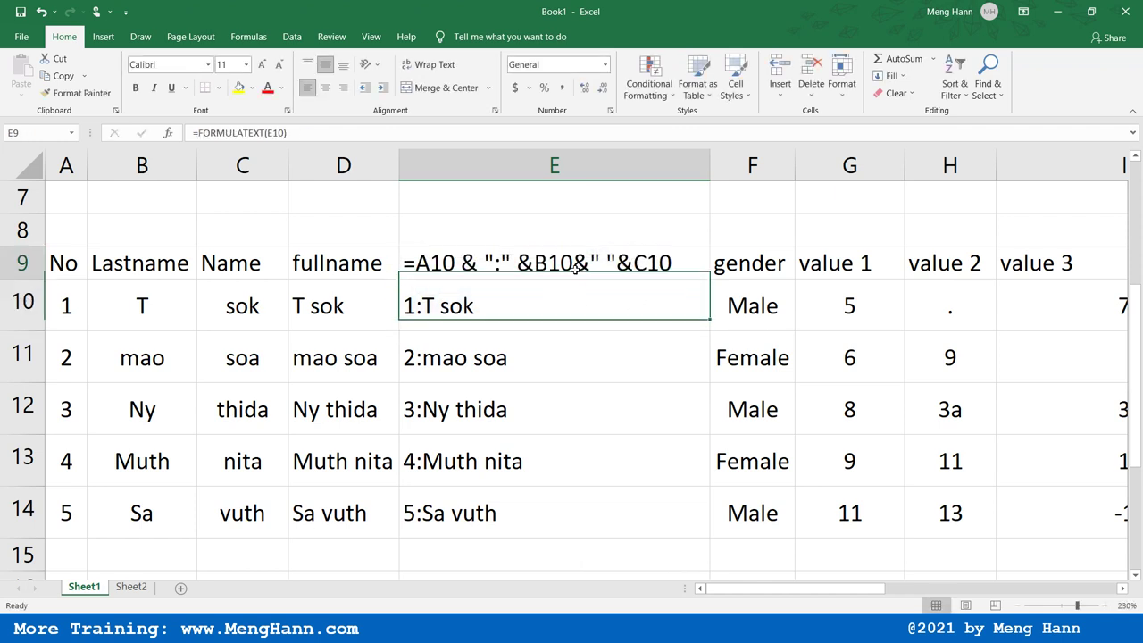
- Add the text prefix "ID: " joined with & before A10 in E10's formula
left_click(661, 311)
double_click(662, 306)
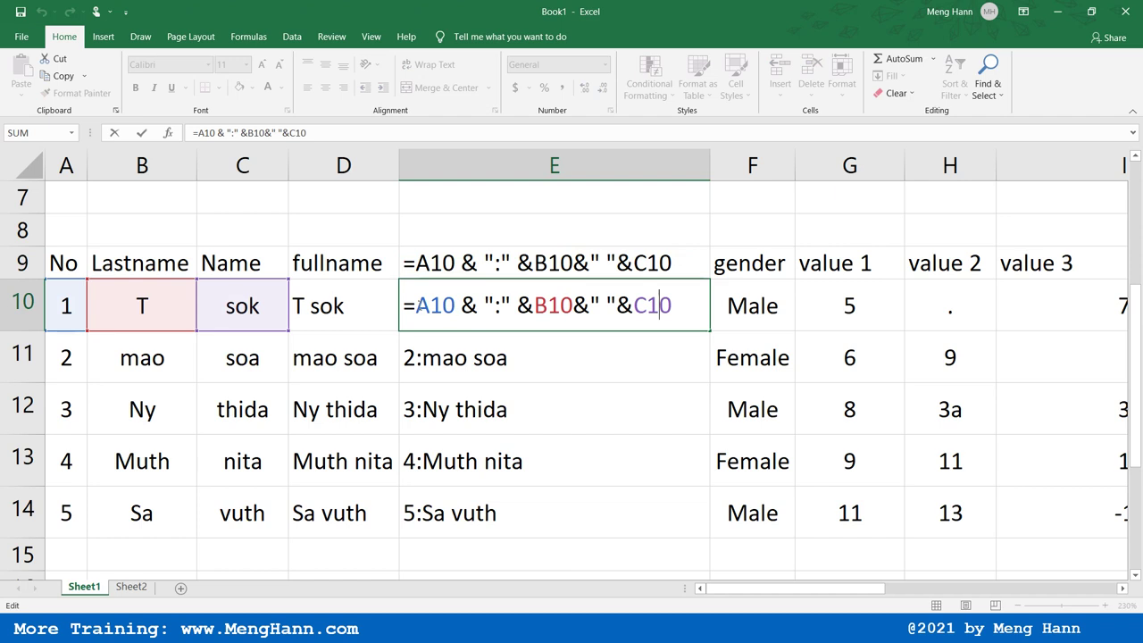
left_click(416, 306)
type("\"ID")
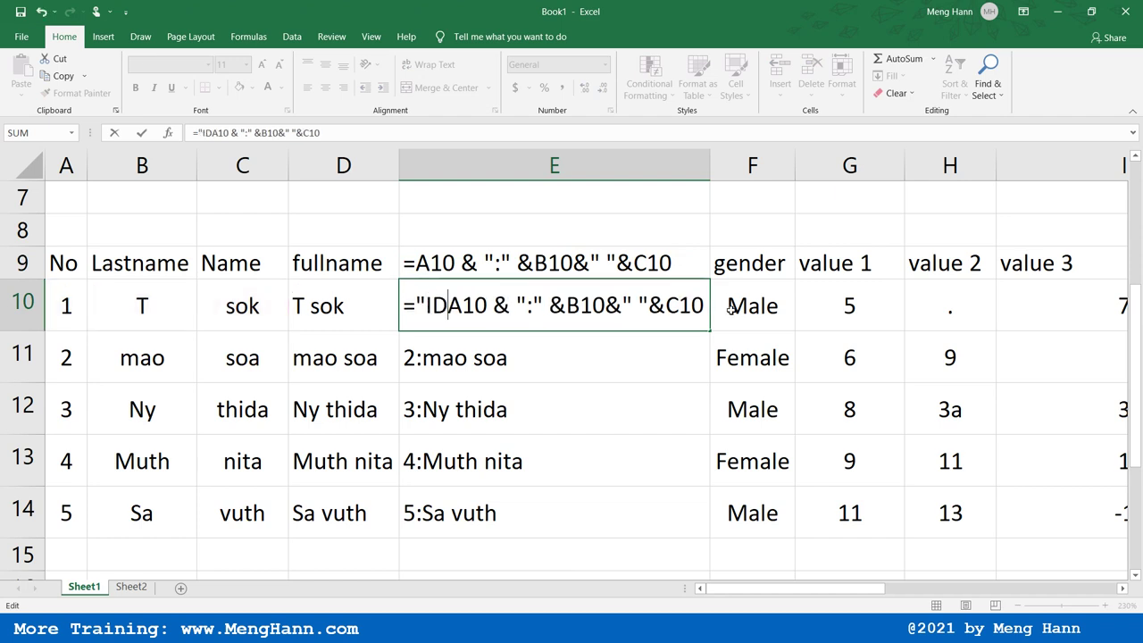
type(":")
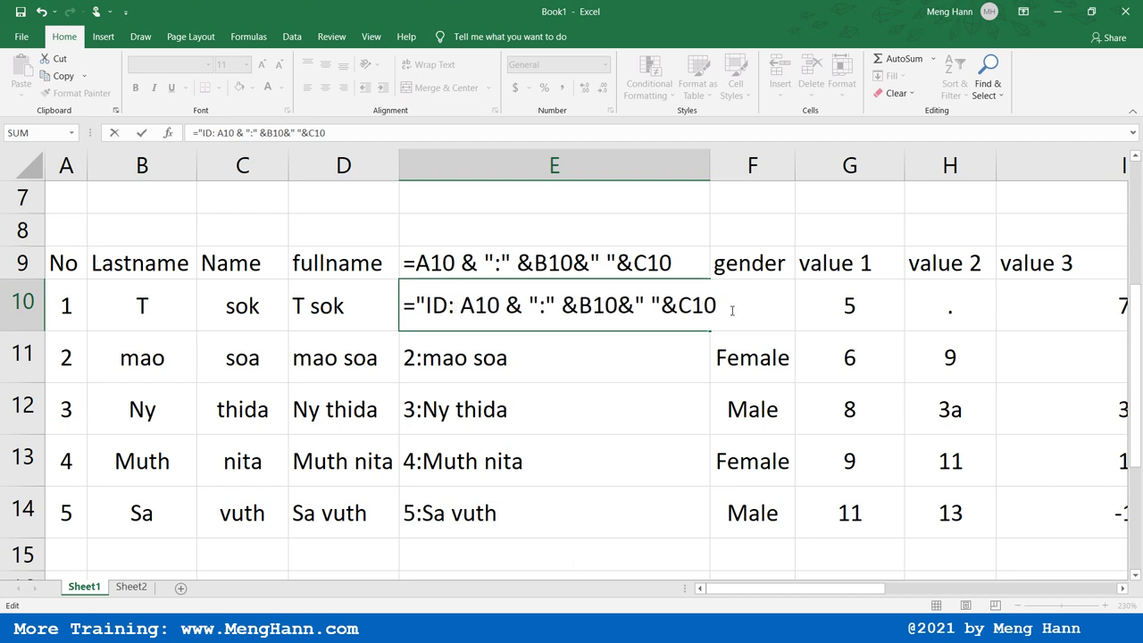
type(" \"")
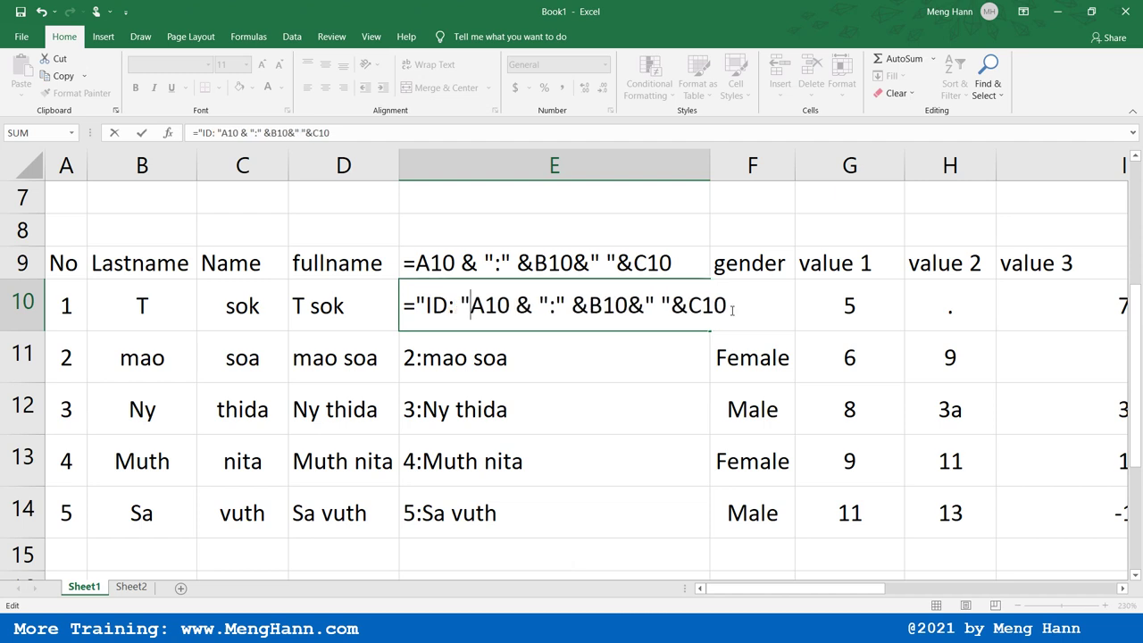
type("&")
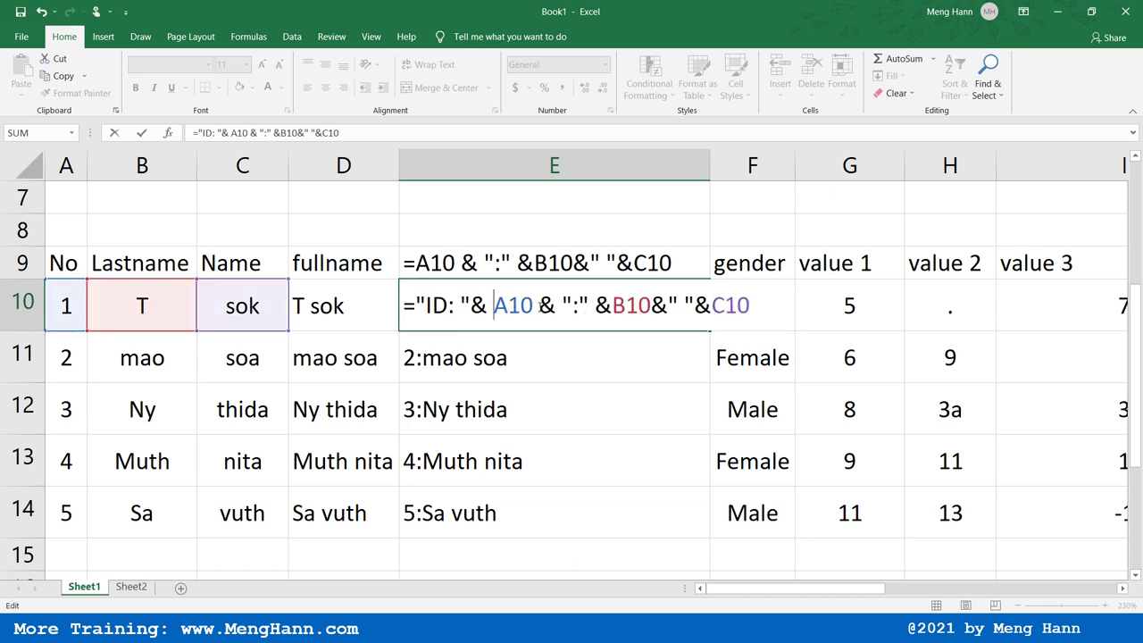
- Replace the ":" separator in E10's formula with " Name: " and commit the formula
left_click(580, 306)
key("BackSpace")
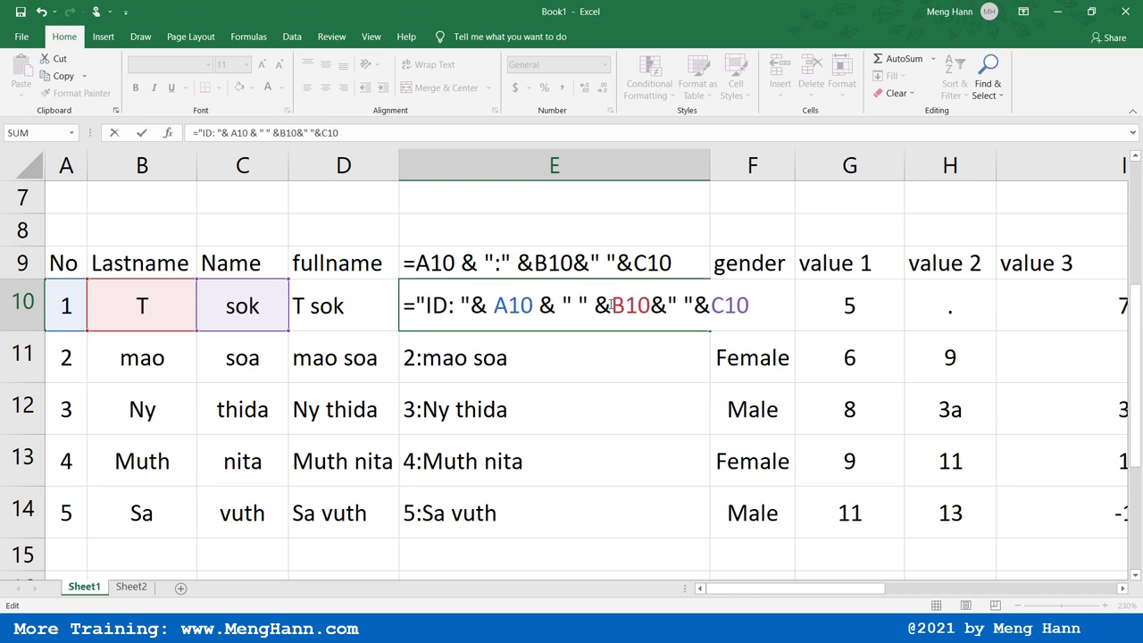
type("Name:")
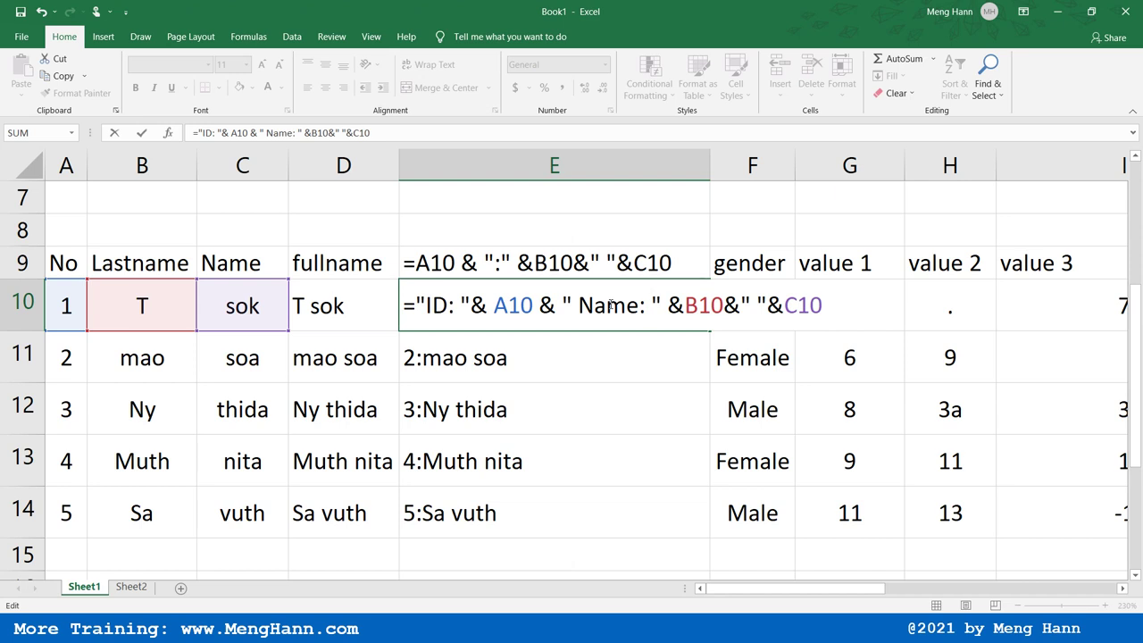
key("Return")
- Insert a comma directly before "Name:" in E10's formula and fill the formula down through E14
left_click(459, 311)
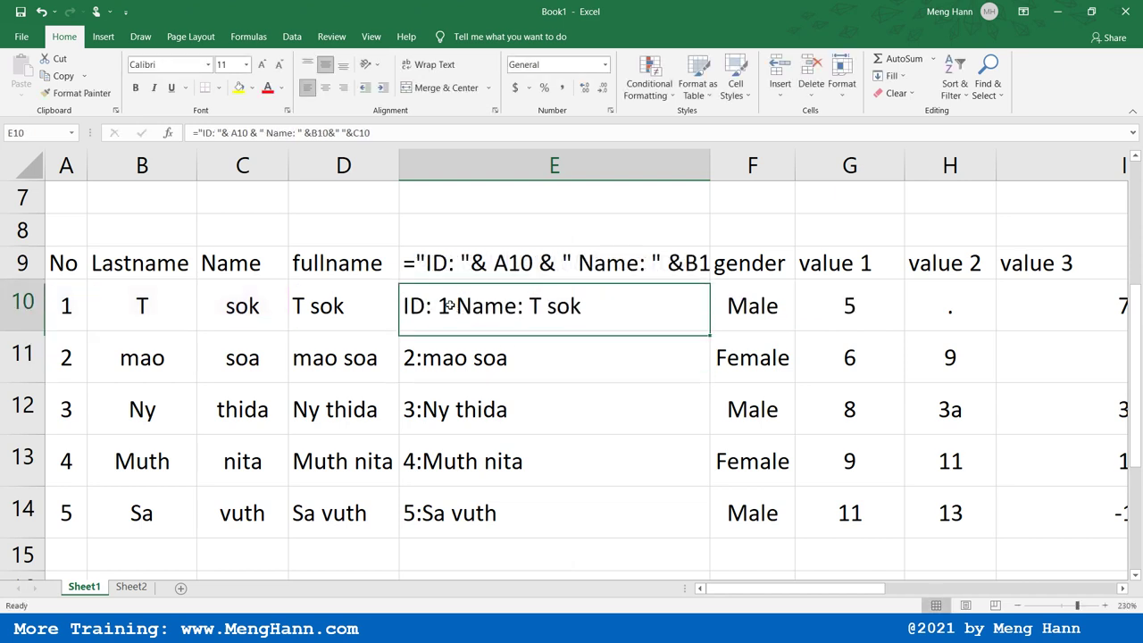
double_click(460, 305)
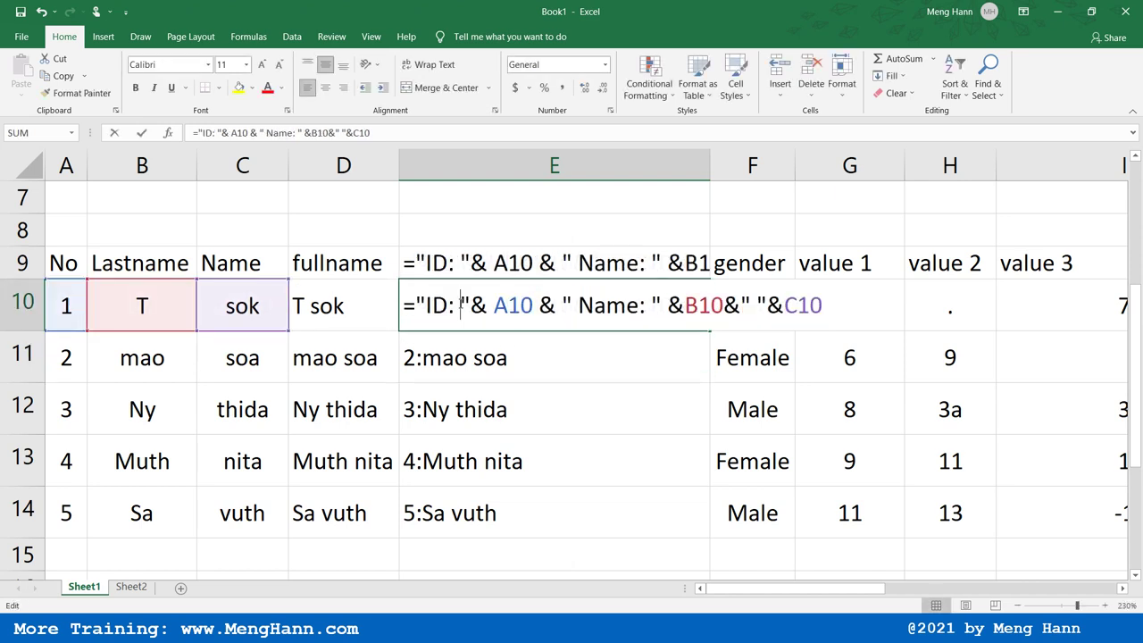
left_click(577, 307)
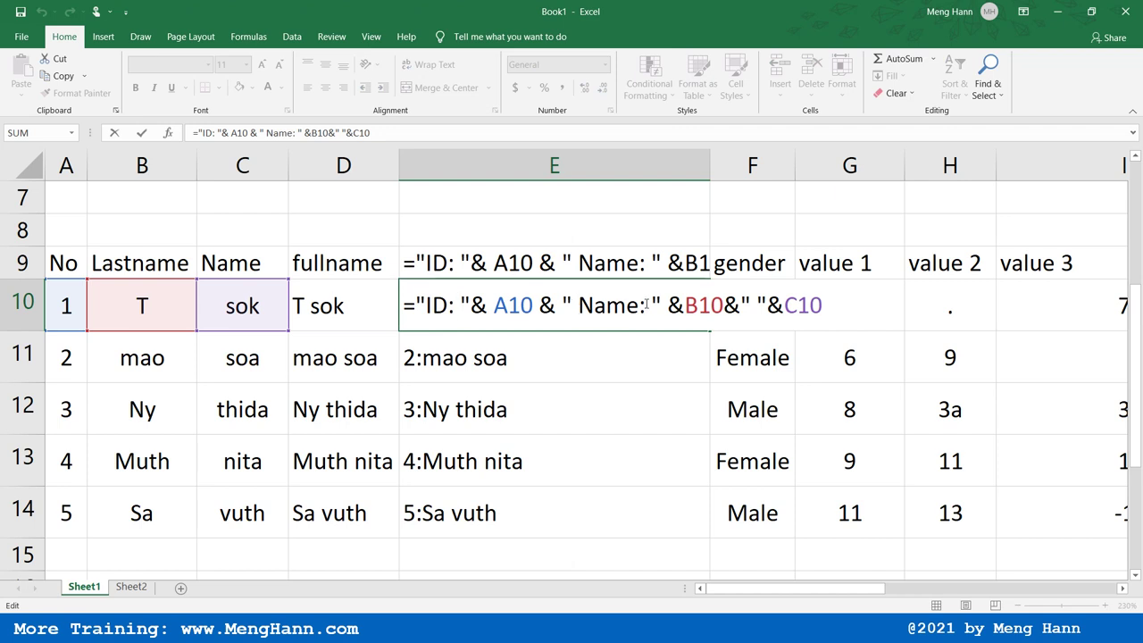
type(",")
key("Return")
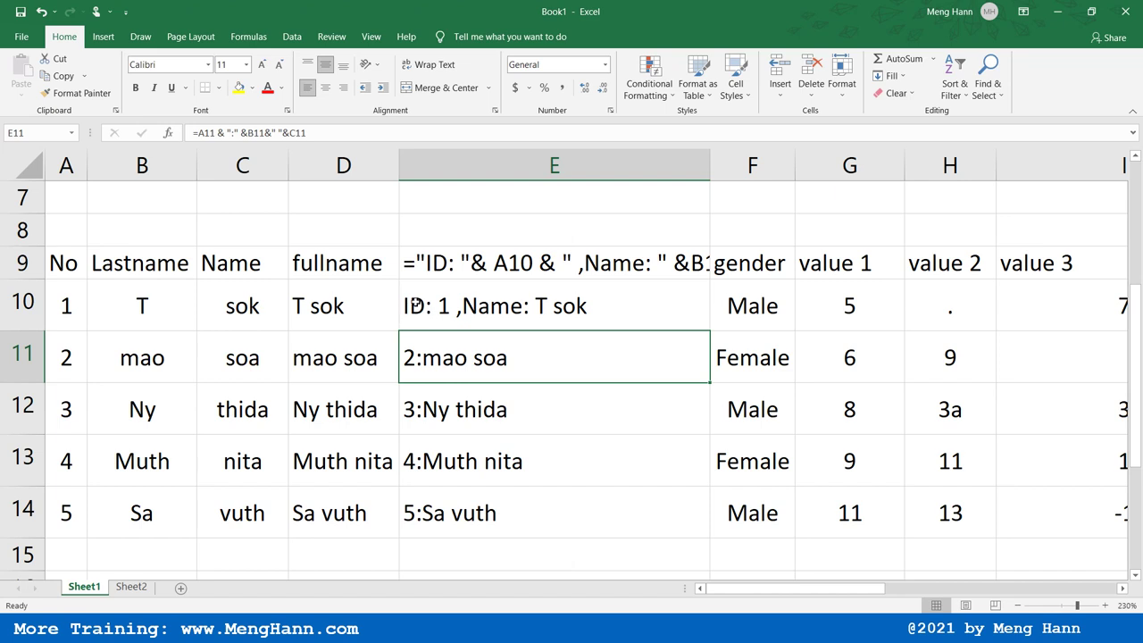
left_click(490, 304)
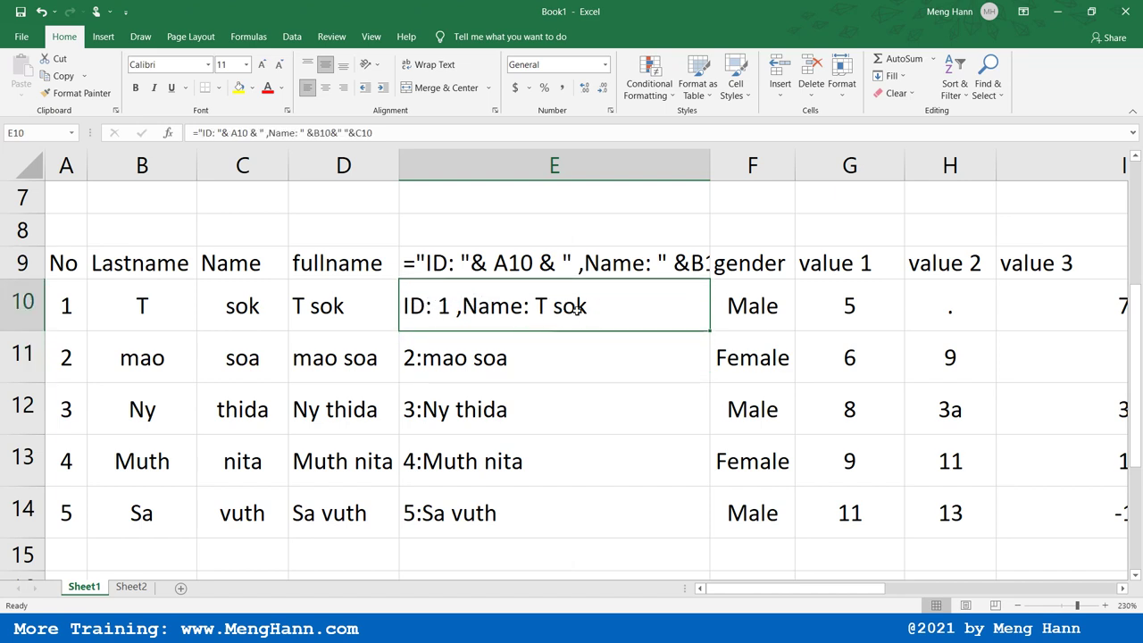
double_click(710, 331)
- Widen column E until the whole formula text in E9 fits
left_click(681, 268)
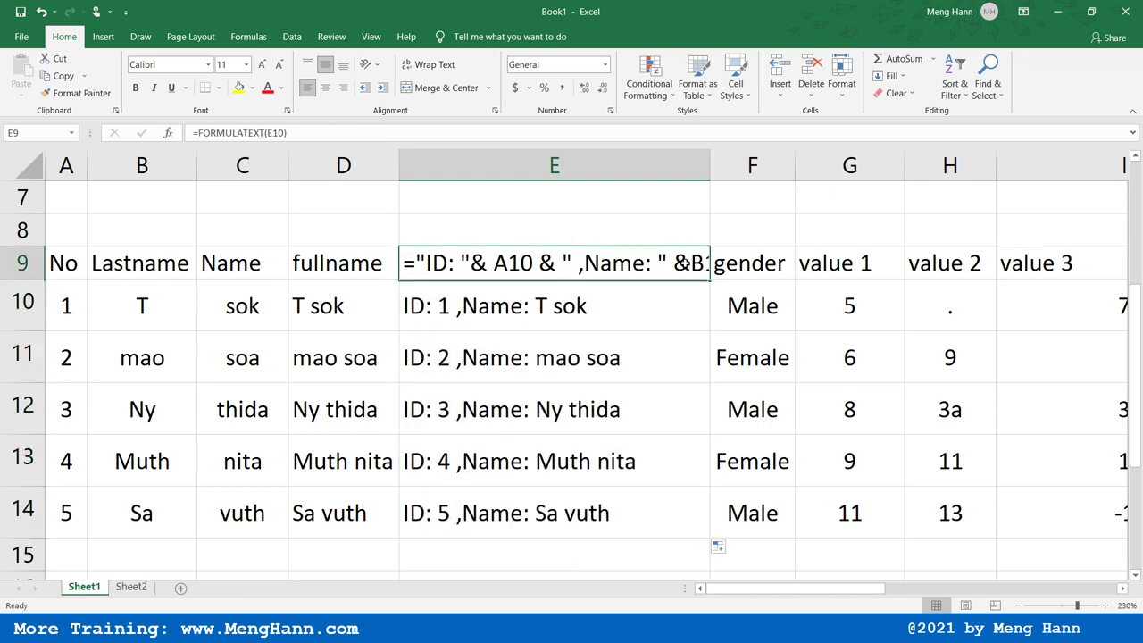
left_click_drag(710, 167, 929, 172)
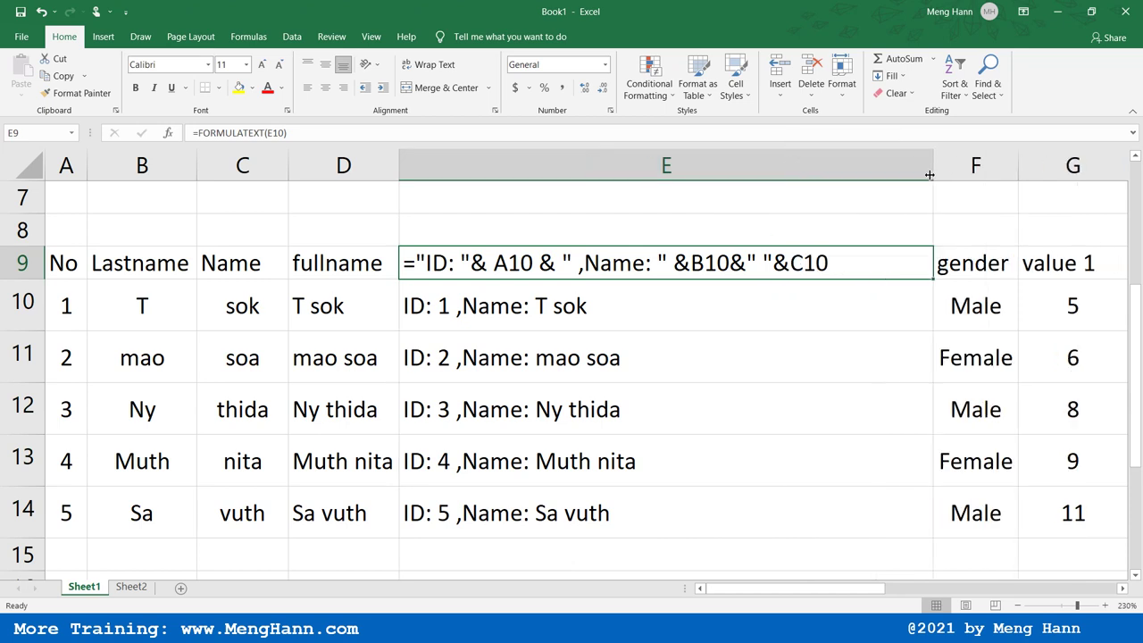
left_click(733, 322)
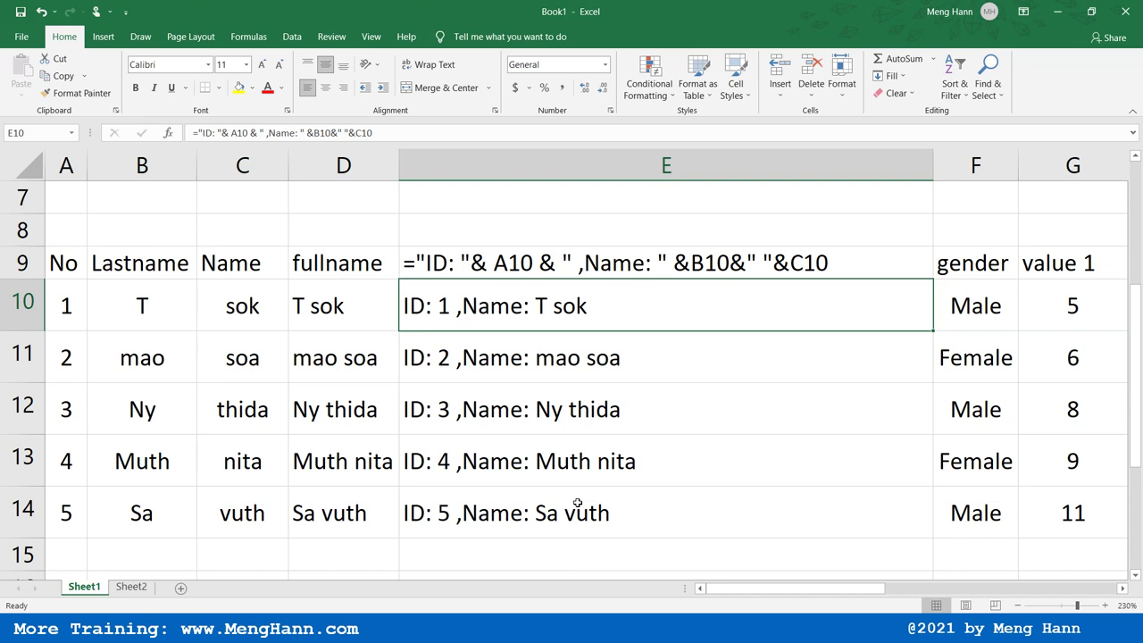
- Switch to the presentation to view the RANK formula slide on page 33, and return to Excel
key("alt+Tab")
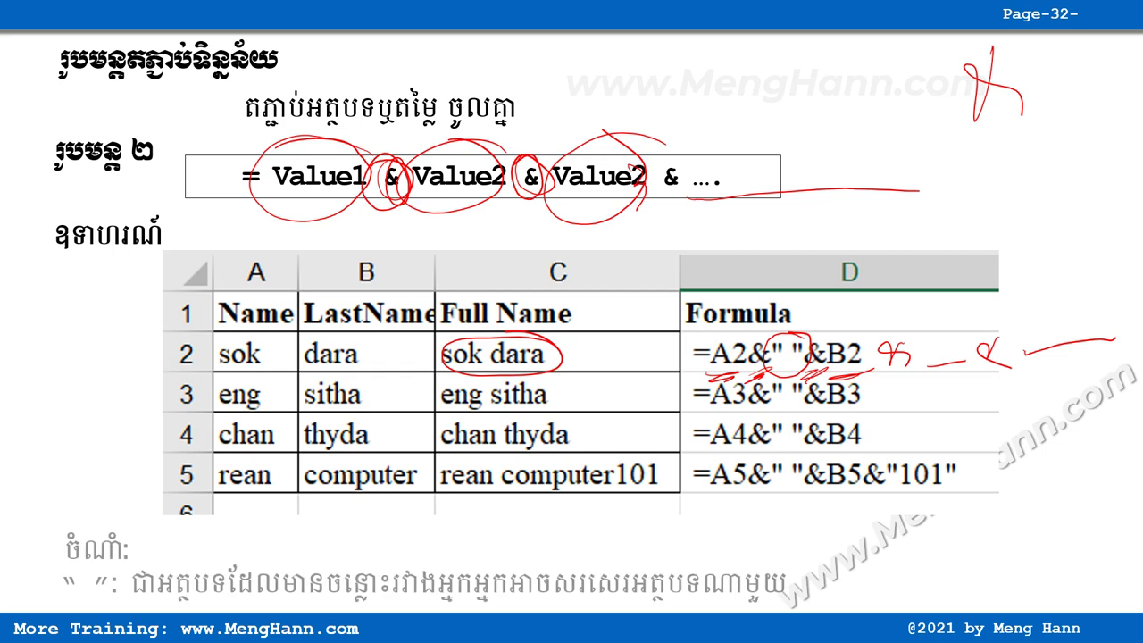
key("Right")
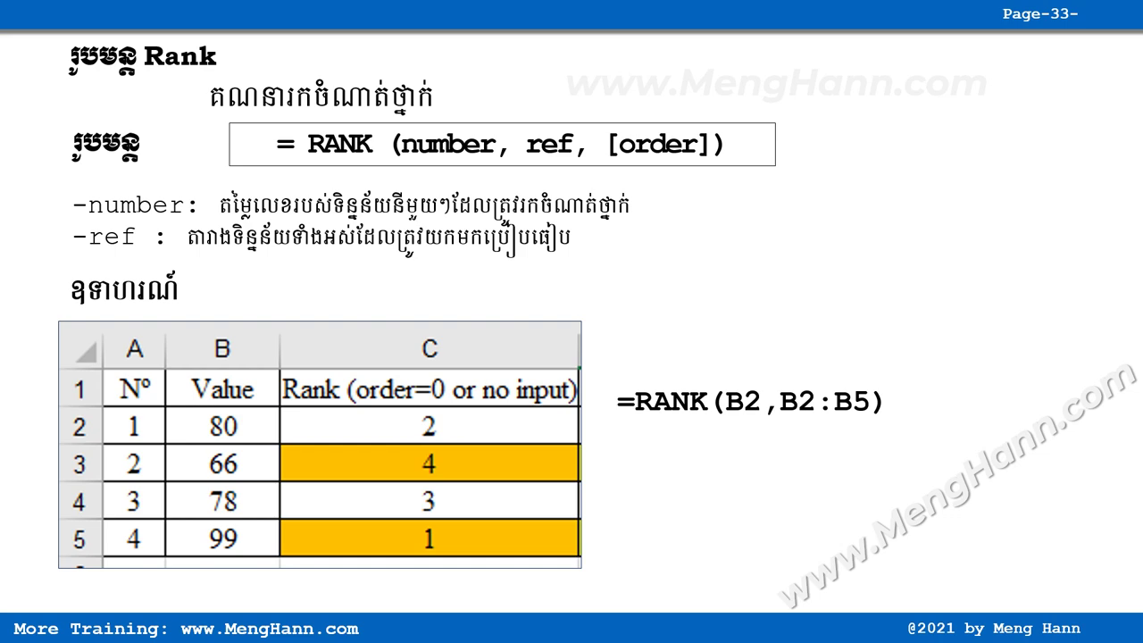
key("alt+Tab")
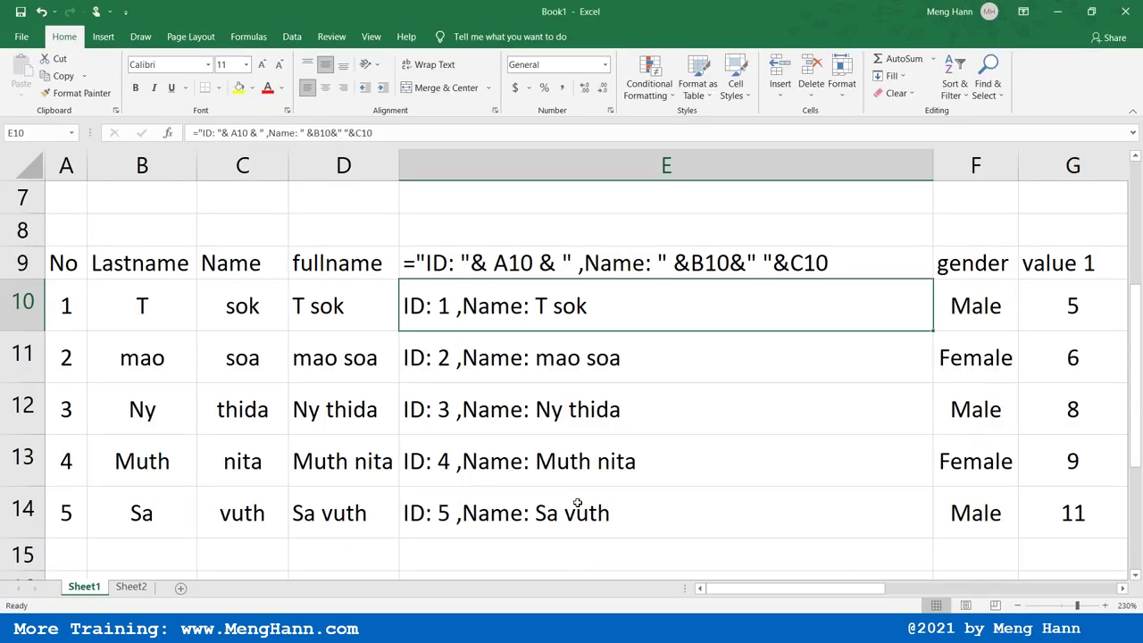
- Replace "ID" with "No" in the first text part of E10's formula and commit it
double_click(442, 263)
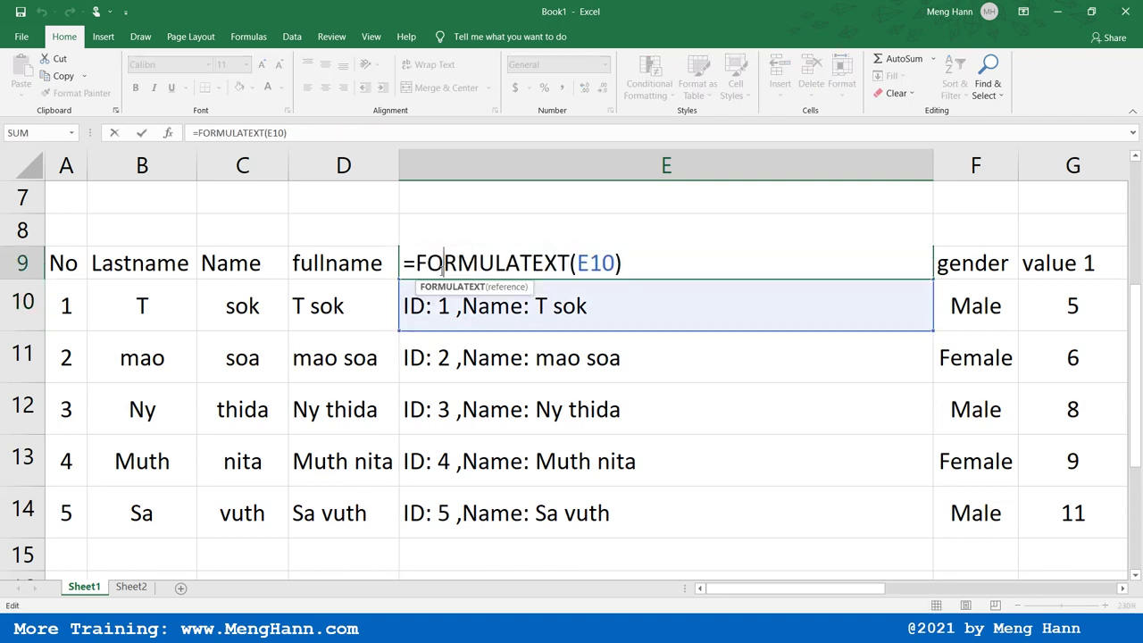
double_click(466, 307)
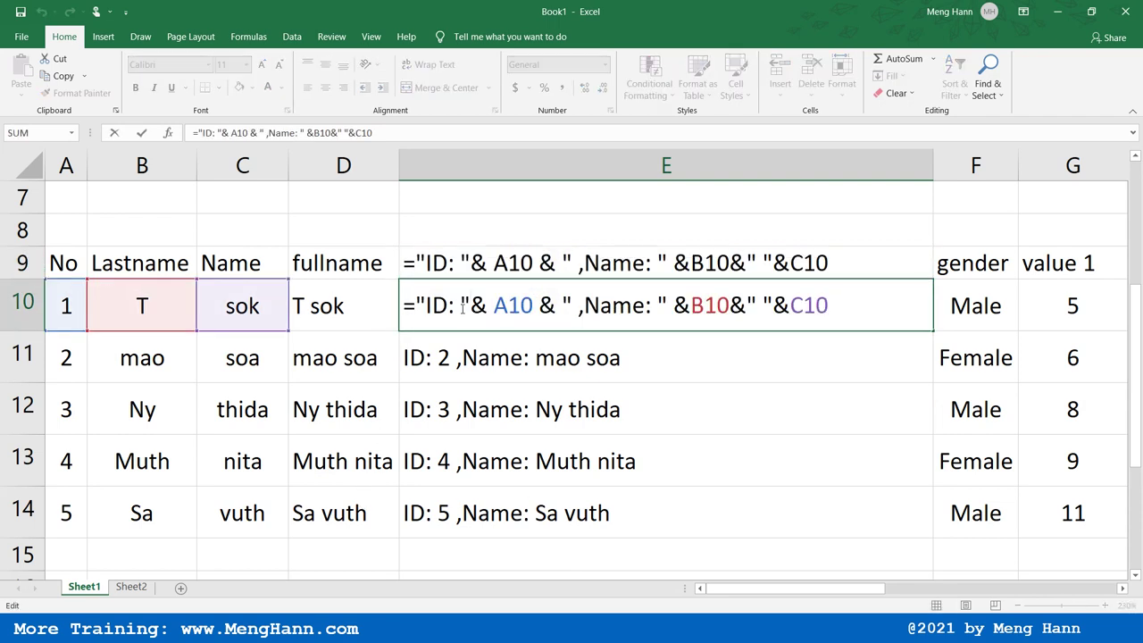
left_click_drag(463, 306, 426, 307)
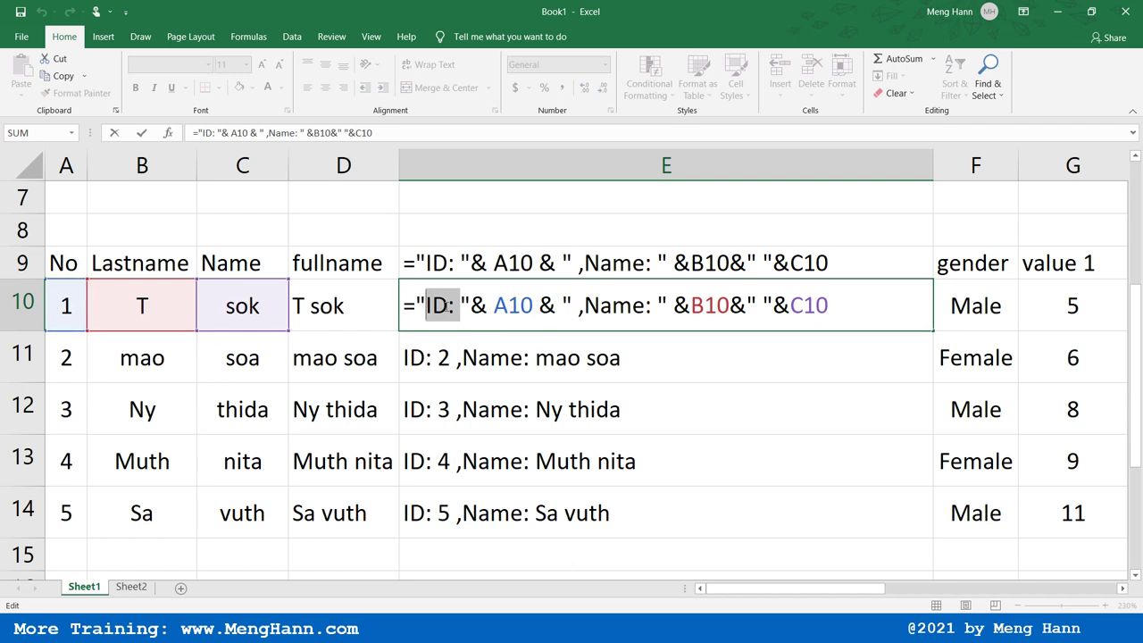
left_click(448, 306)
key("BackSpace")
key("BackSpace")
type("No")
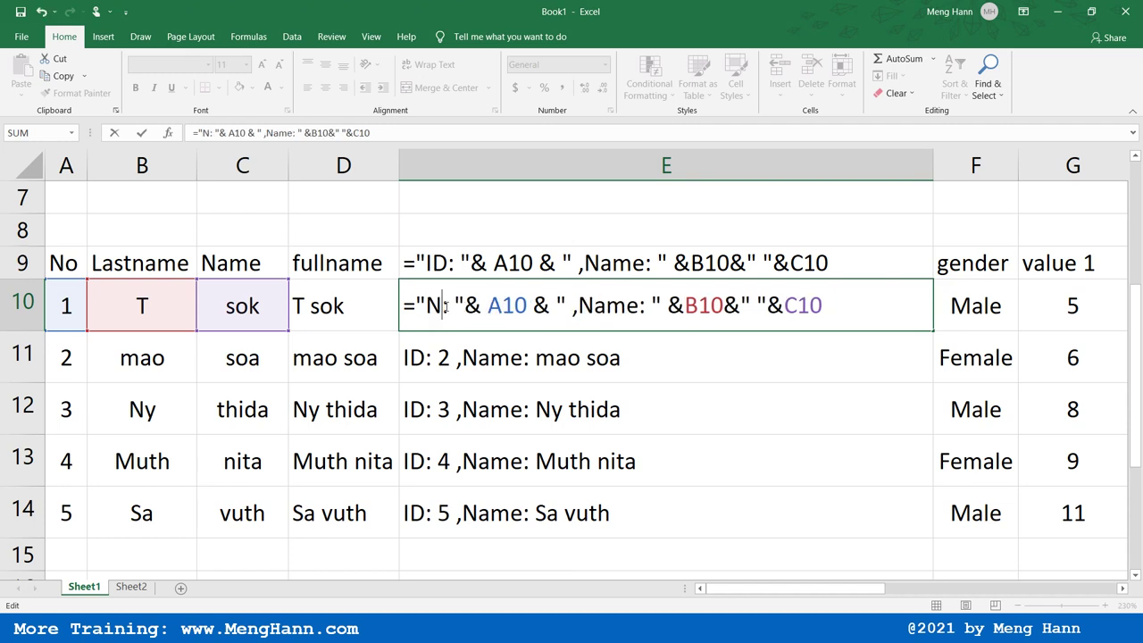
key("Return")
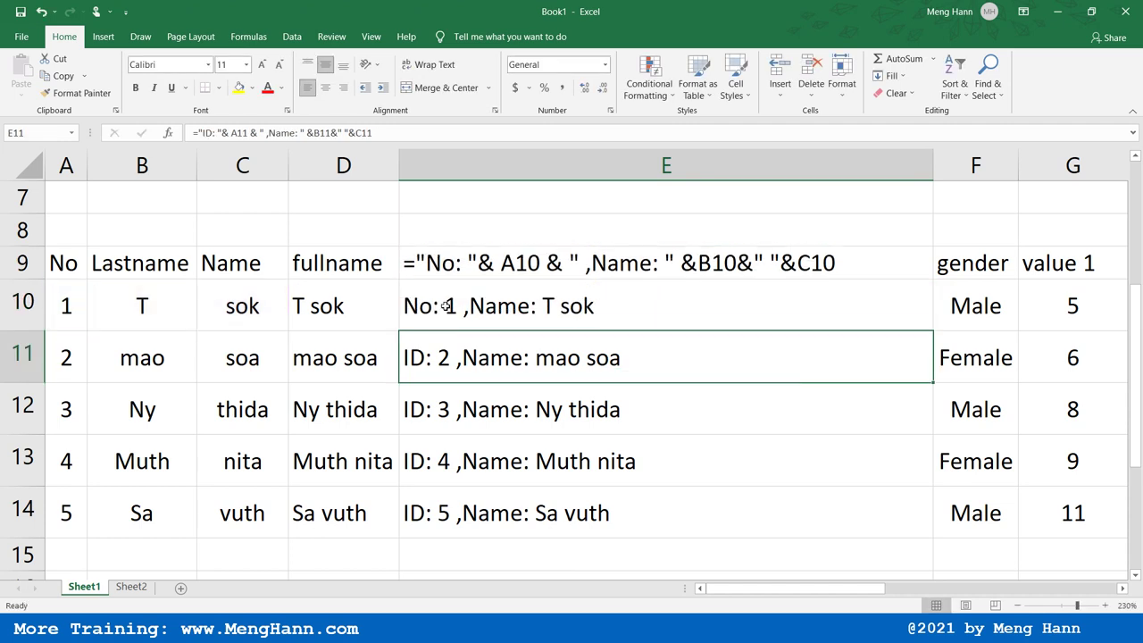
- Fill E10's updated formula down through E14
left_click(445, 305)
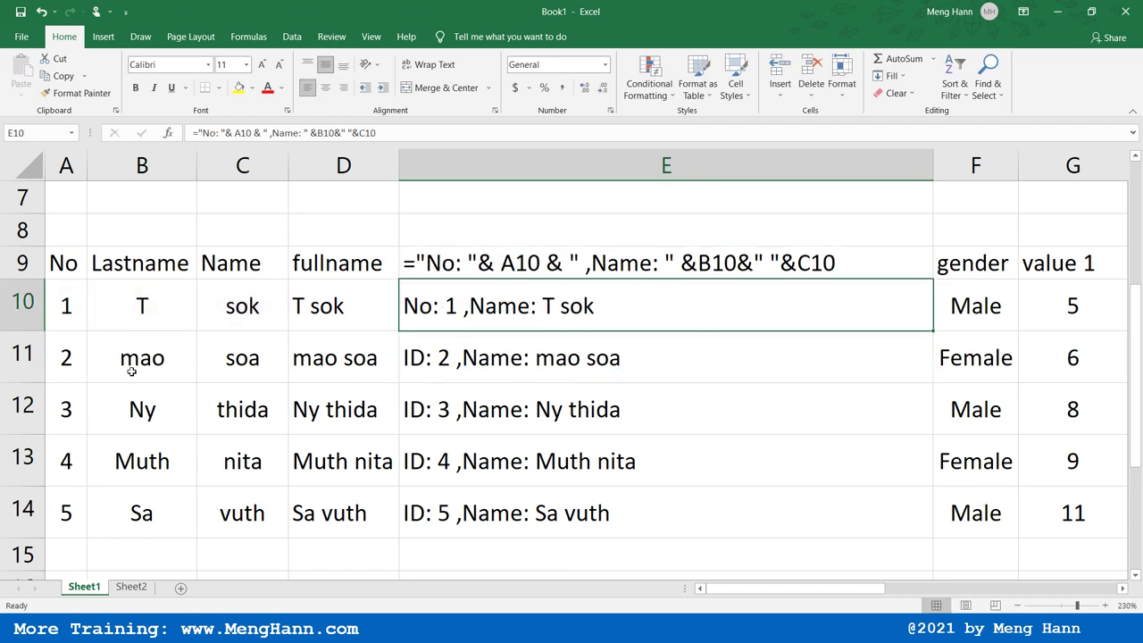
left_click(57, 304)
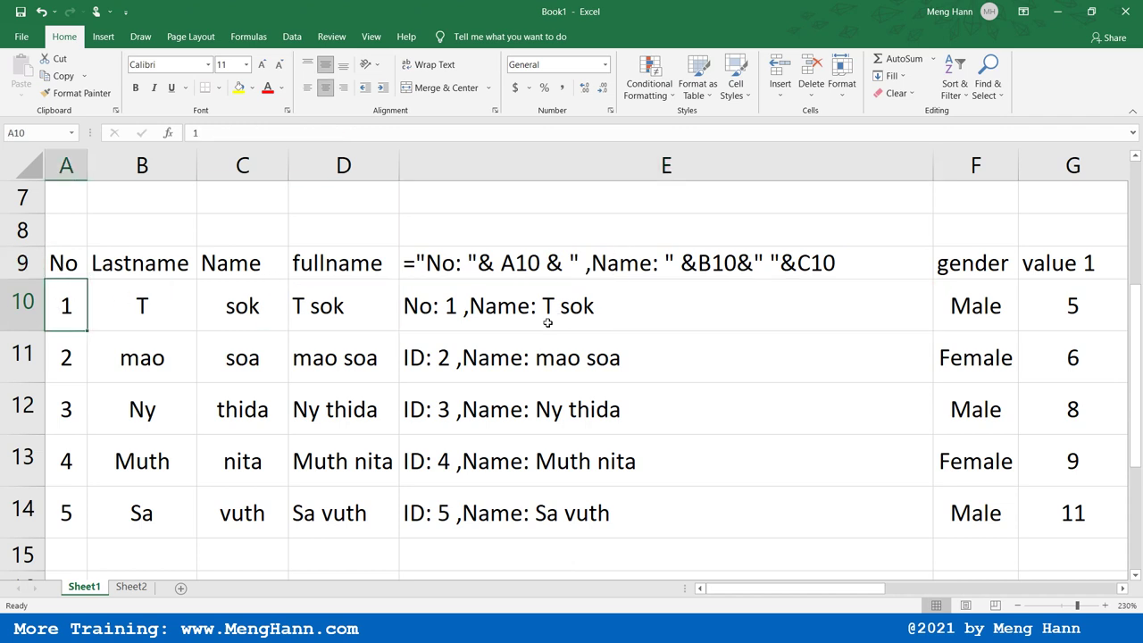
left_click(481, 314)
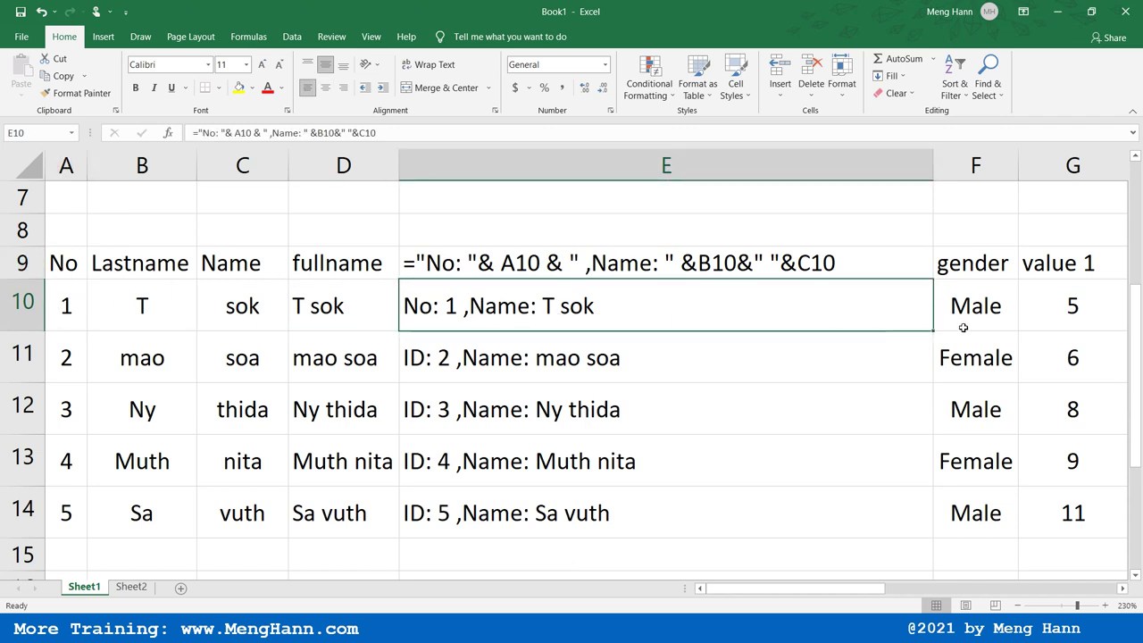
double_click(933, 331)
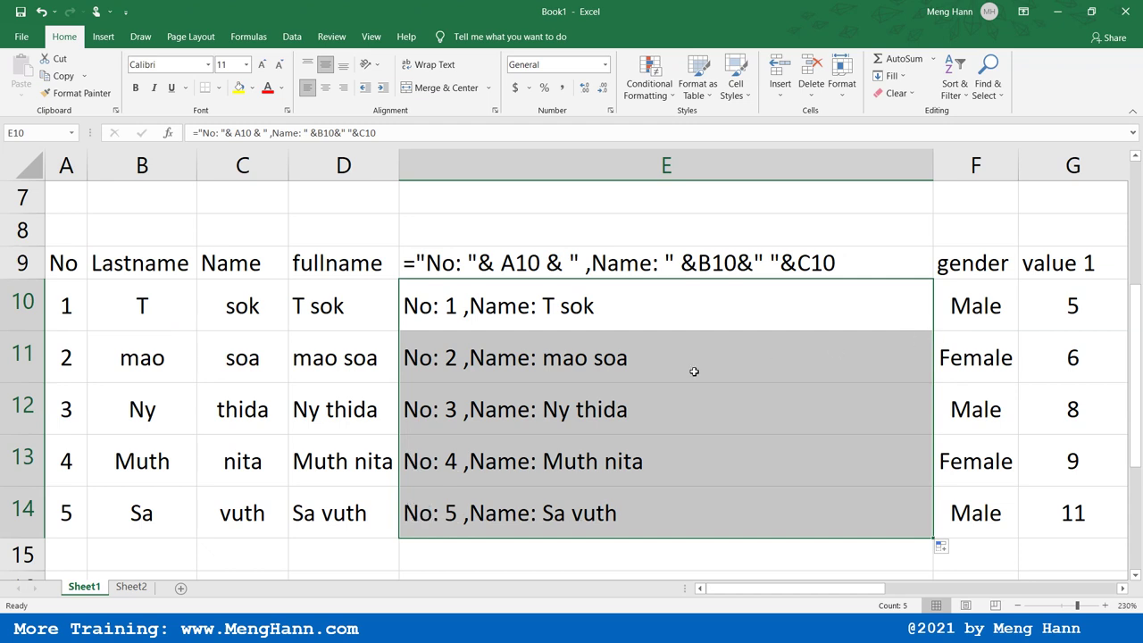
- Review the joined text in E10:E14 and the whole formula in E10, and switch to the presentation's RANK slide
left_click_drag(574, 306, 515, 502)
left_click_drag(718, 292, 632, 512)
left_click(787, 315)
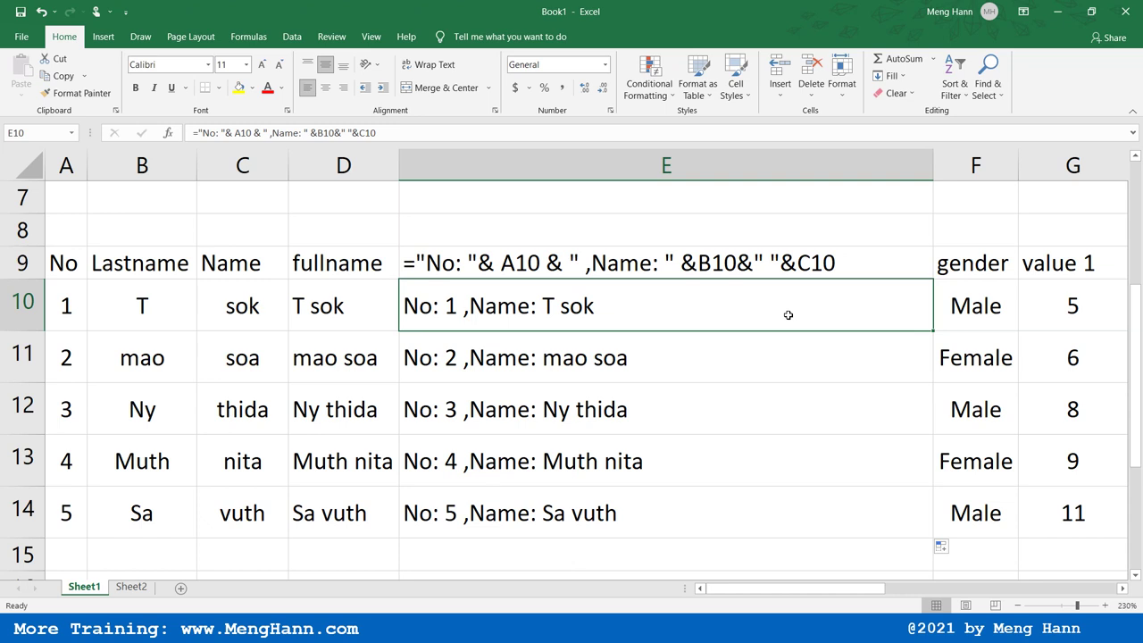
double_click(741, 291)
left_click_drag(885, 304, 416, 331)
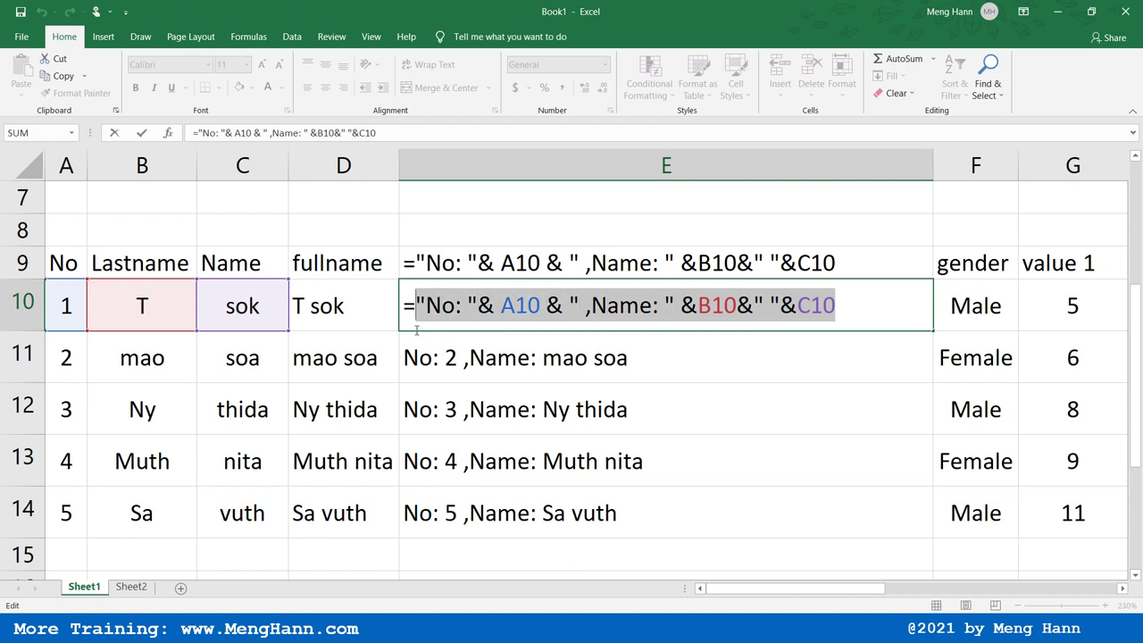
left_click(892, 310)
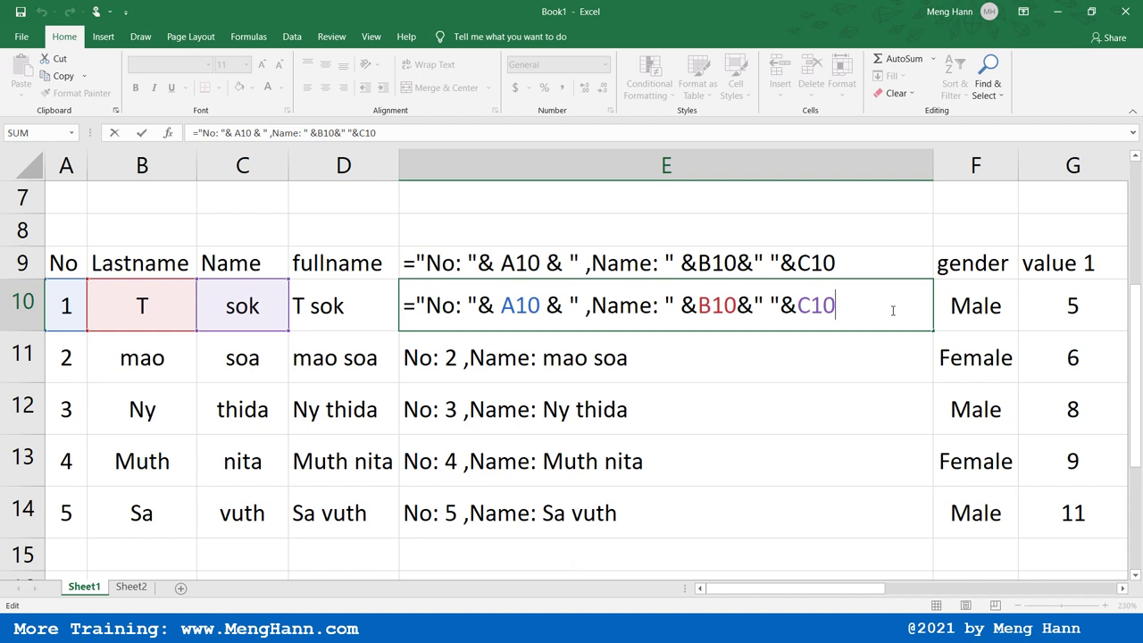
key("Return")
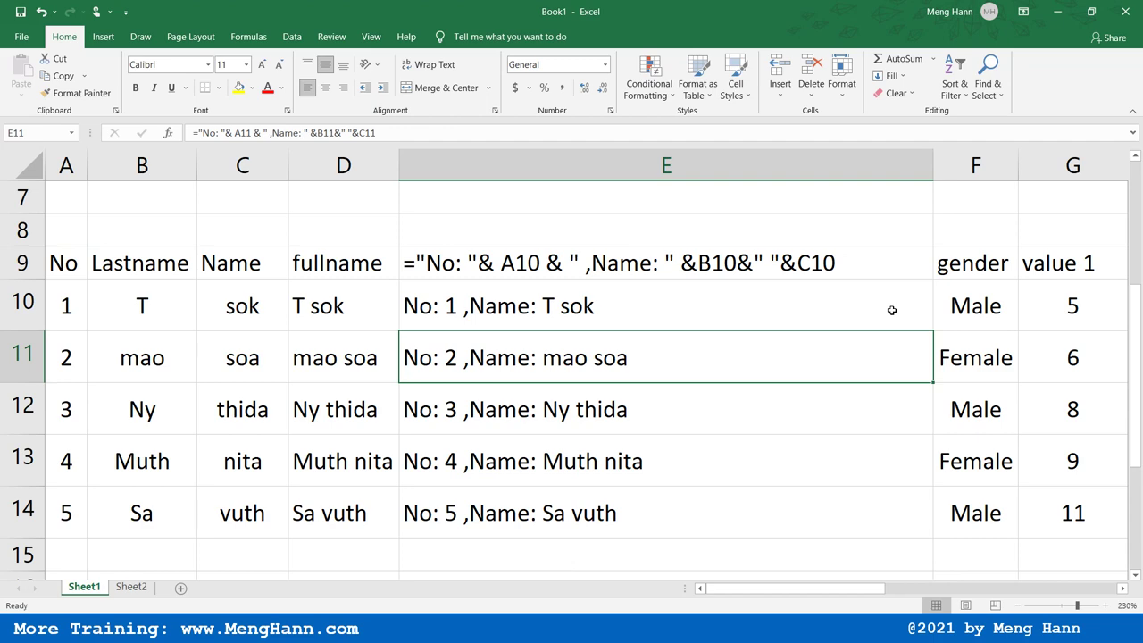
key("alt+Tab")
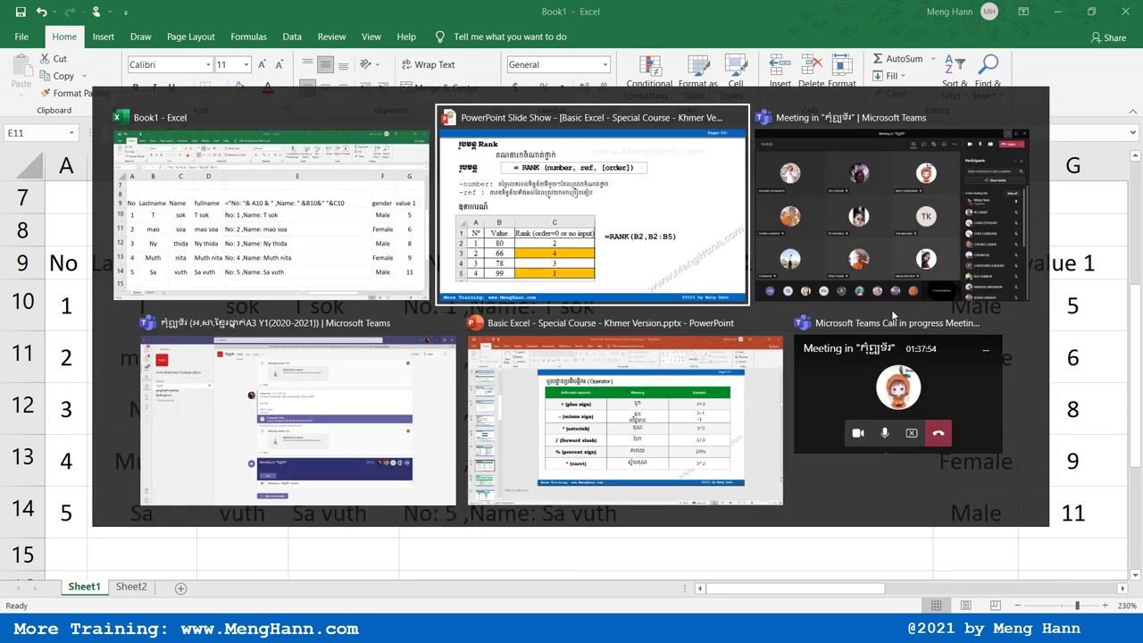
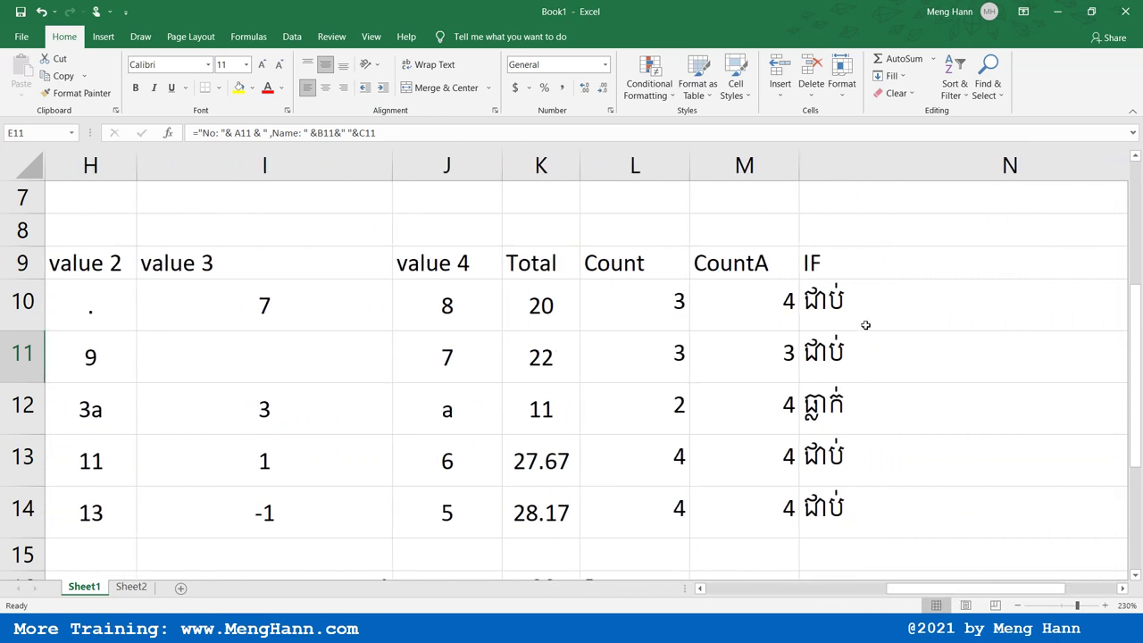
- Insert a column between Total and Count, widen it, and enter the header "Rank" in L9
left_click(637, 167)
right_click(640, 169)
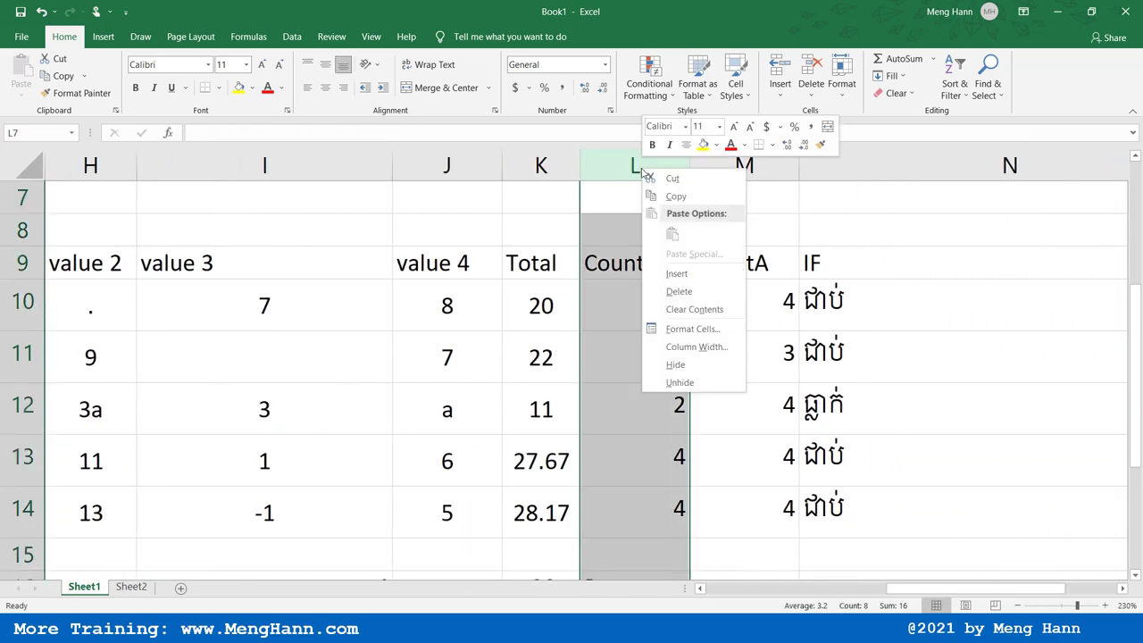
left_click(684, 272)
left_click(554, 305)
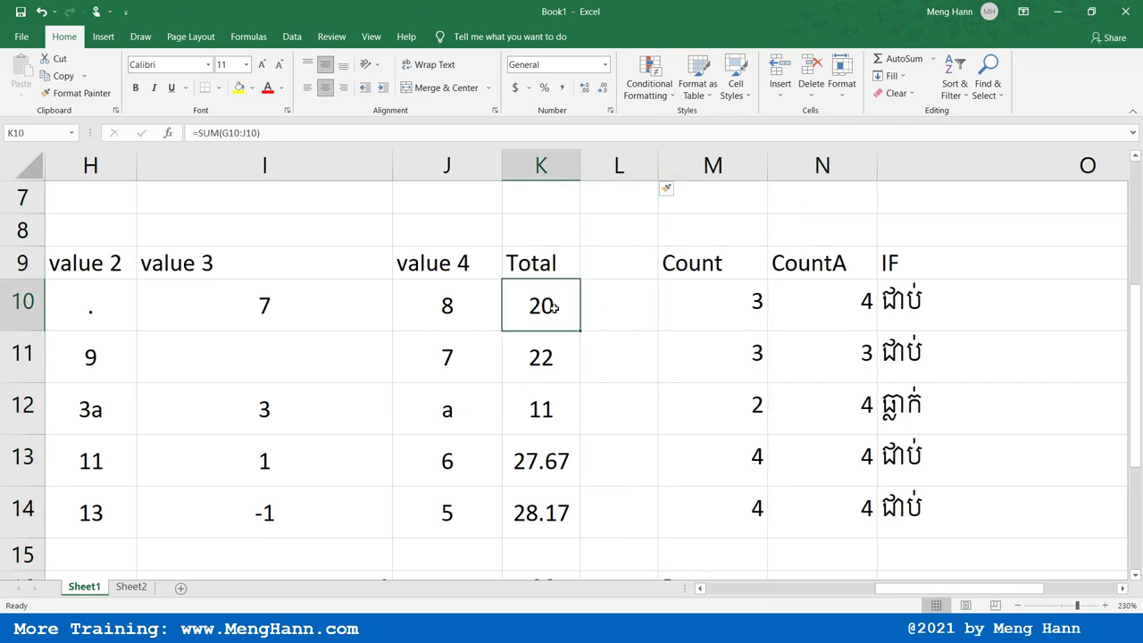
left_click(617, 259)
left_click_drag(658, 166, 757, 163)
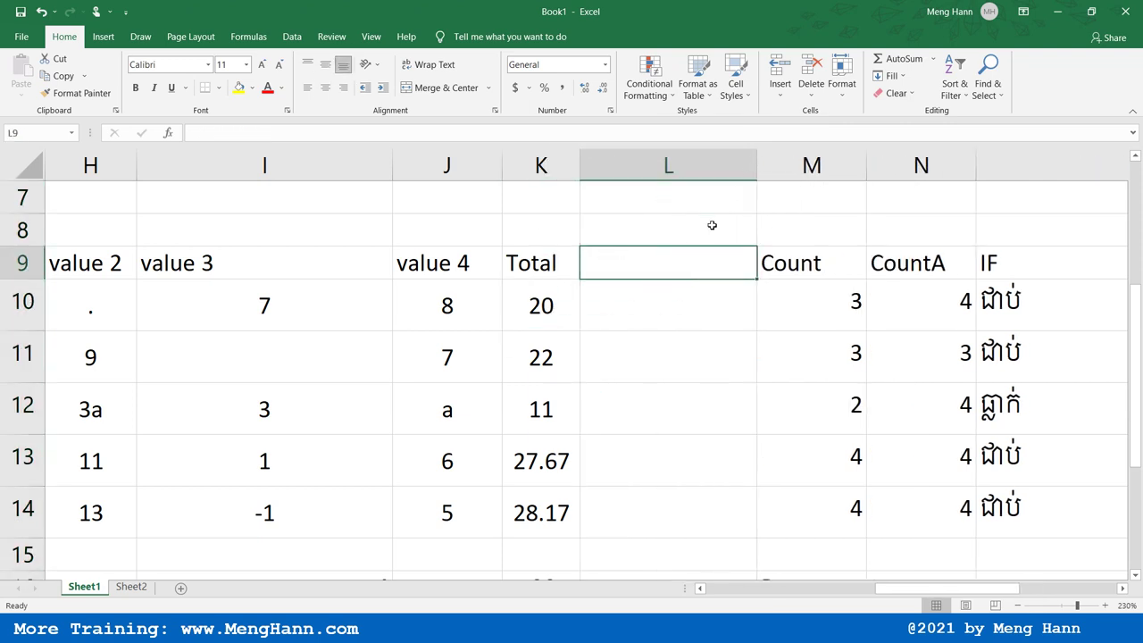
type("Rank")
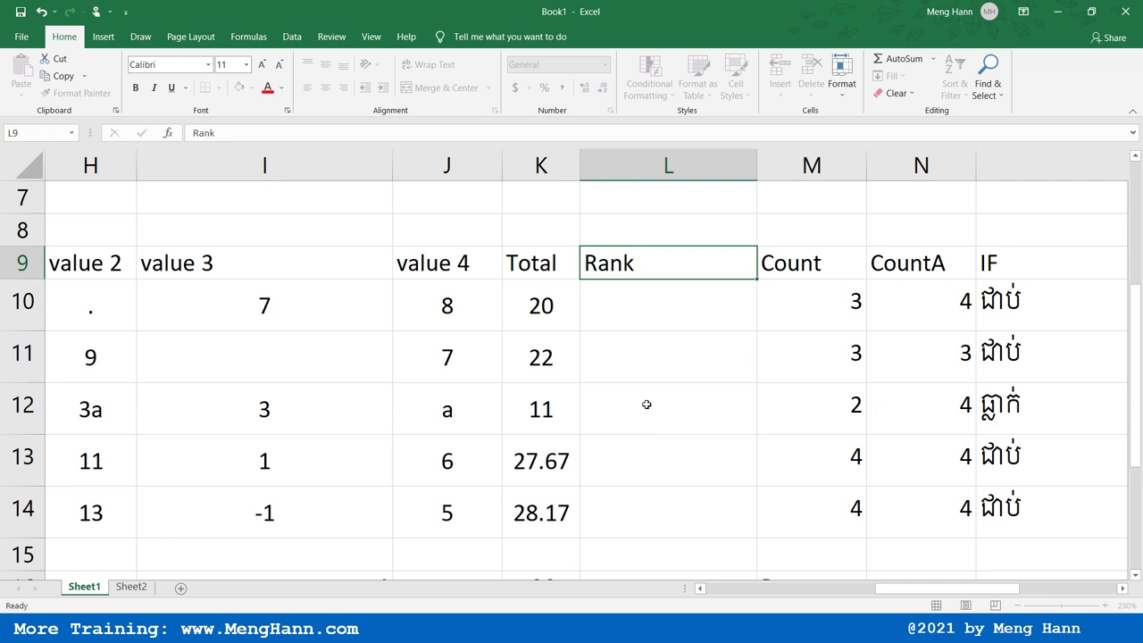
key("Return")
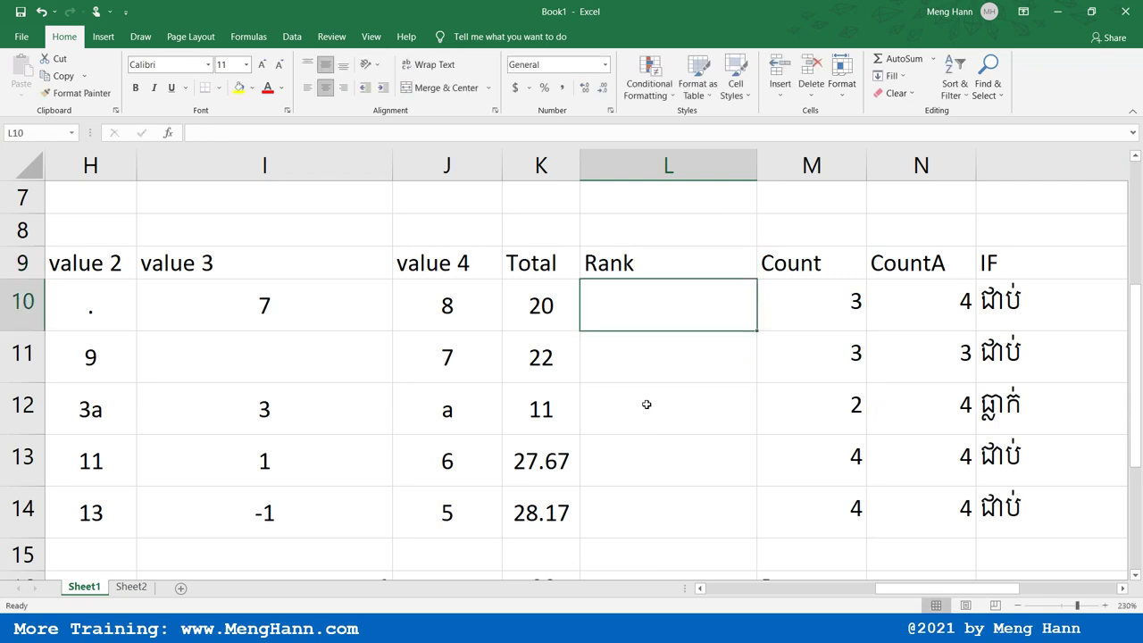
- Narrow column I to fit its "value 3" header and widen the Rank column L further
left_click_drag(393, 162, 218, 164)
left_click_drag(375, 308, 340, 503)
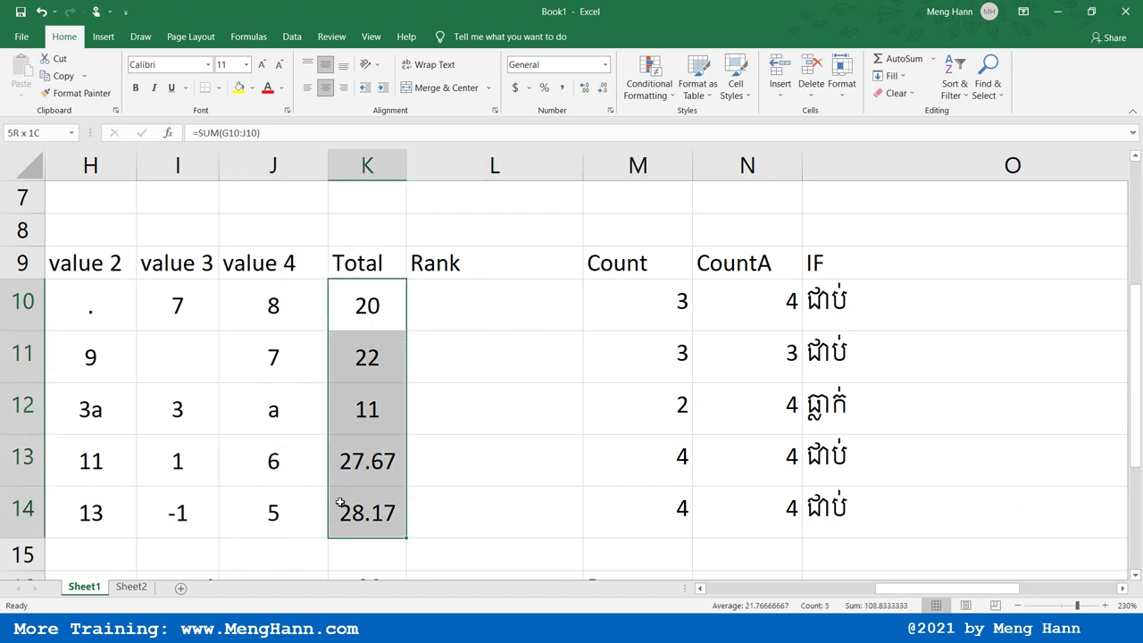
left_click(514, 312)
left_click_drag(585, 160, 779, 163)
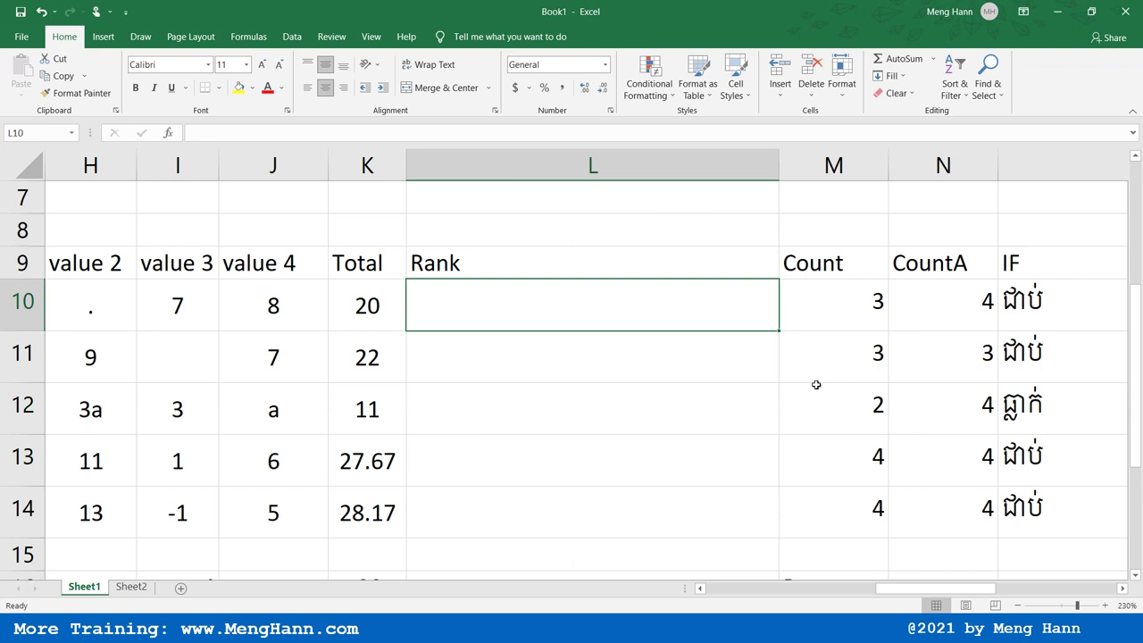
- Enter the formula =rank(K10, K10:K14) in L10 to rank the first total
type("=rank(")
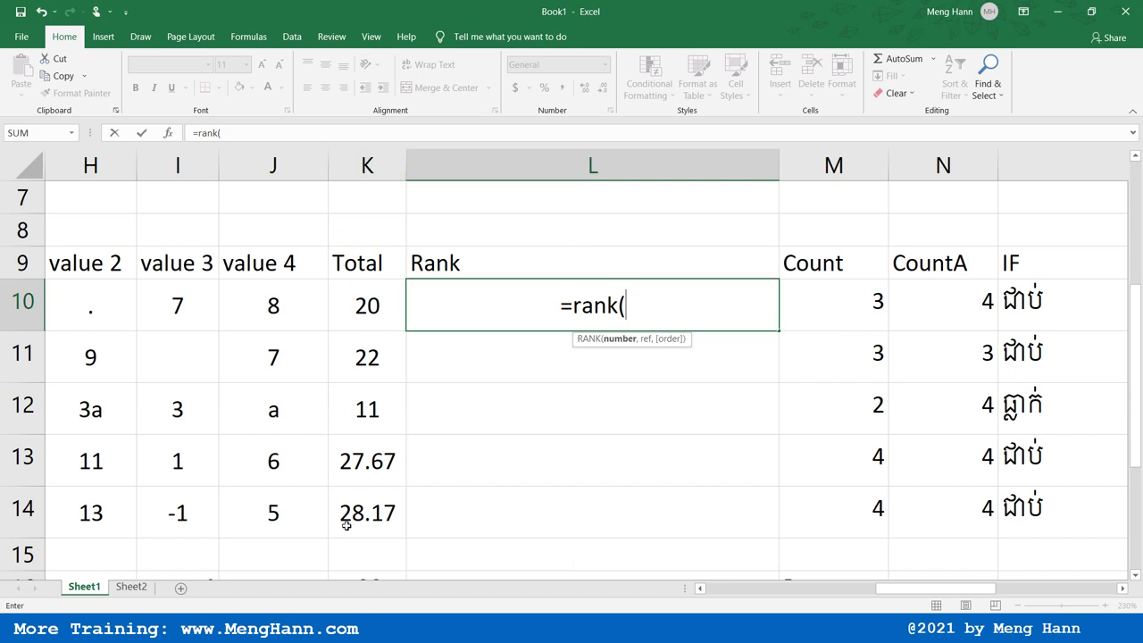
left_click(669, 304)
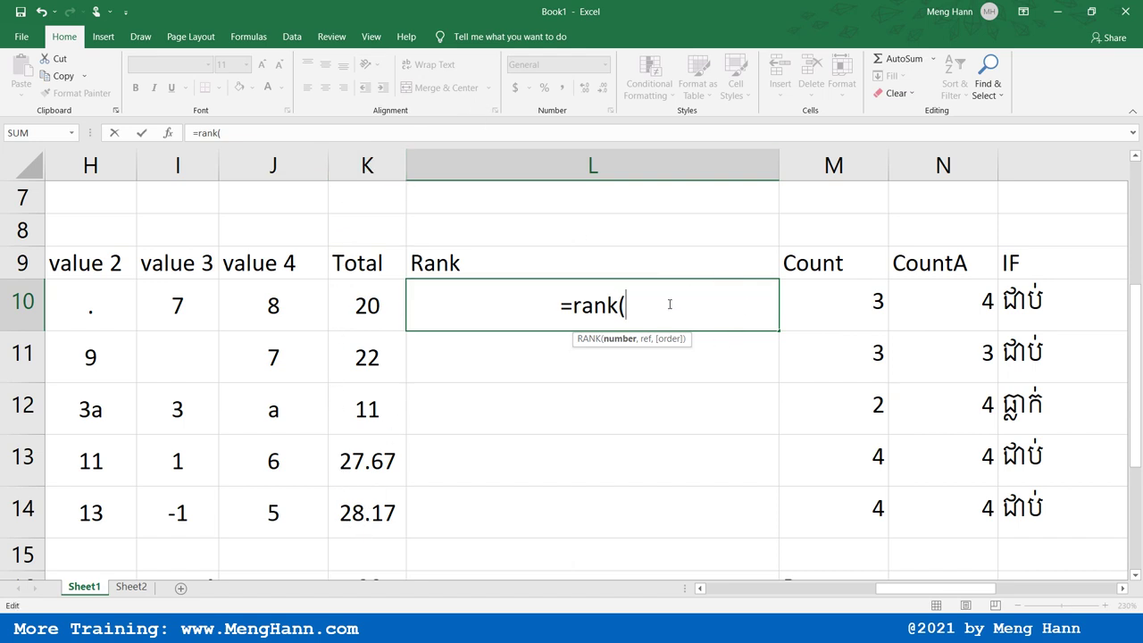
left_click(392, 316)
type(",")
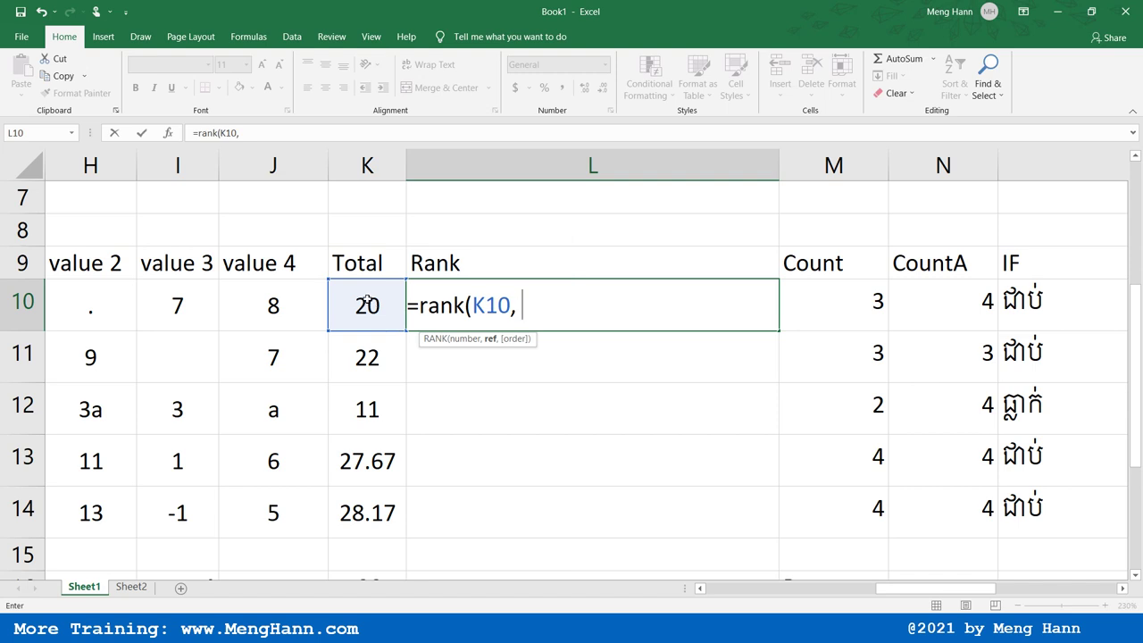
left_click_drag(366, 303, 349, 500)
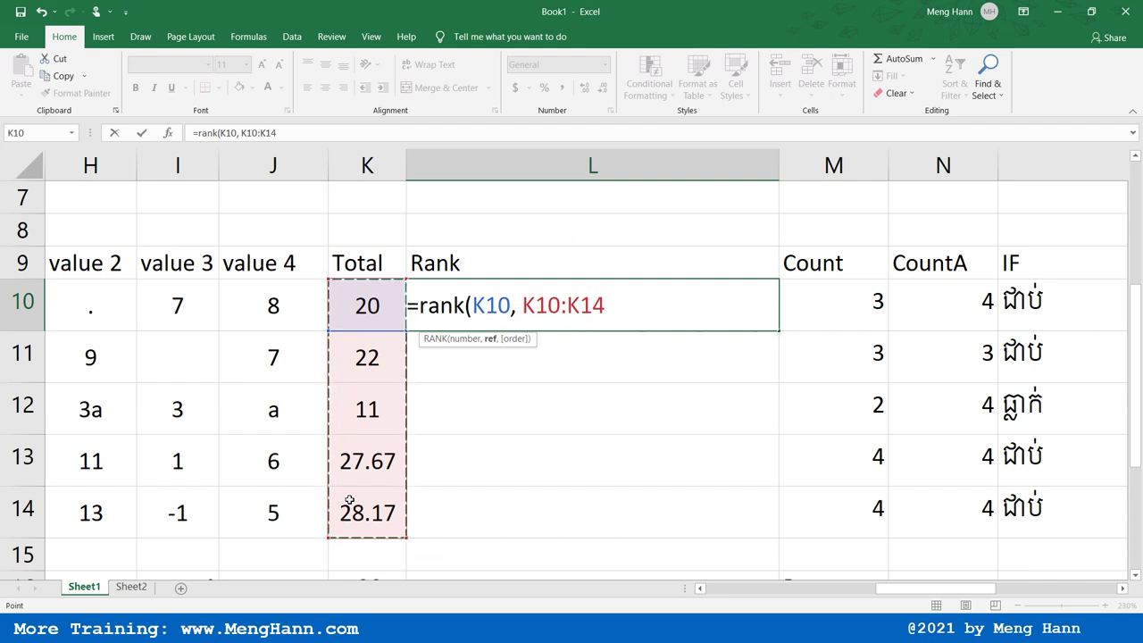
type(")")
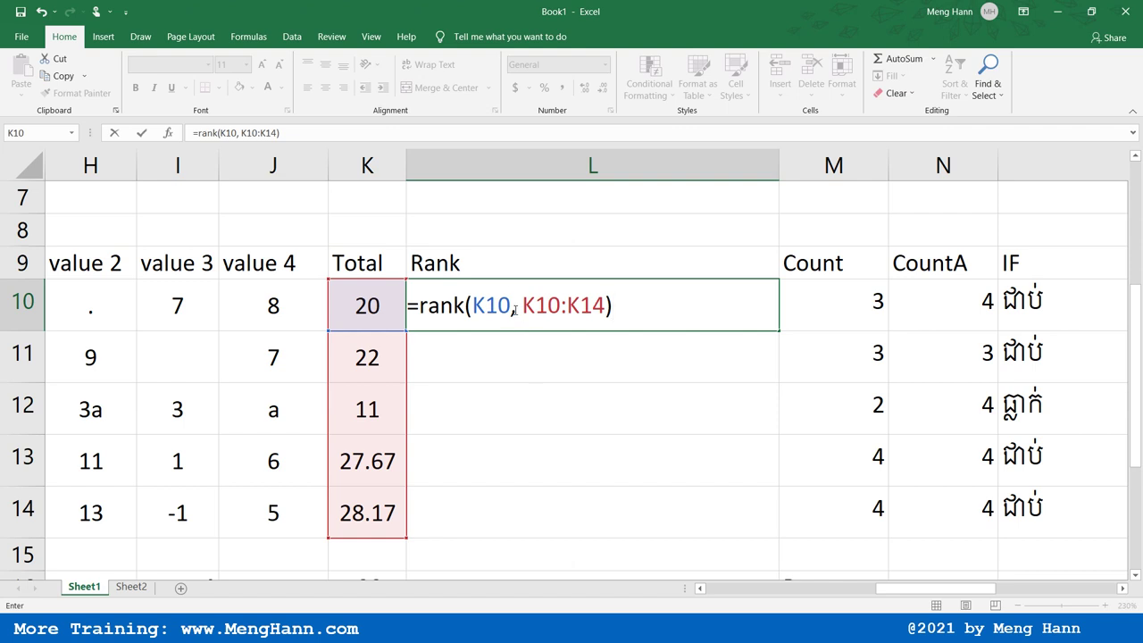
left_click_drag(514, 310, 641, 290)
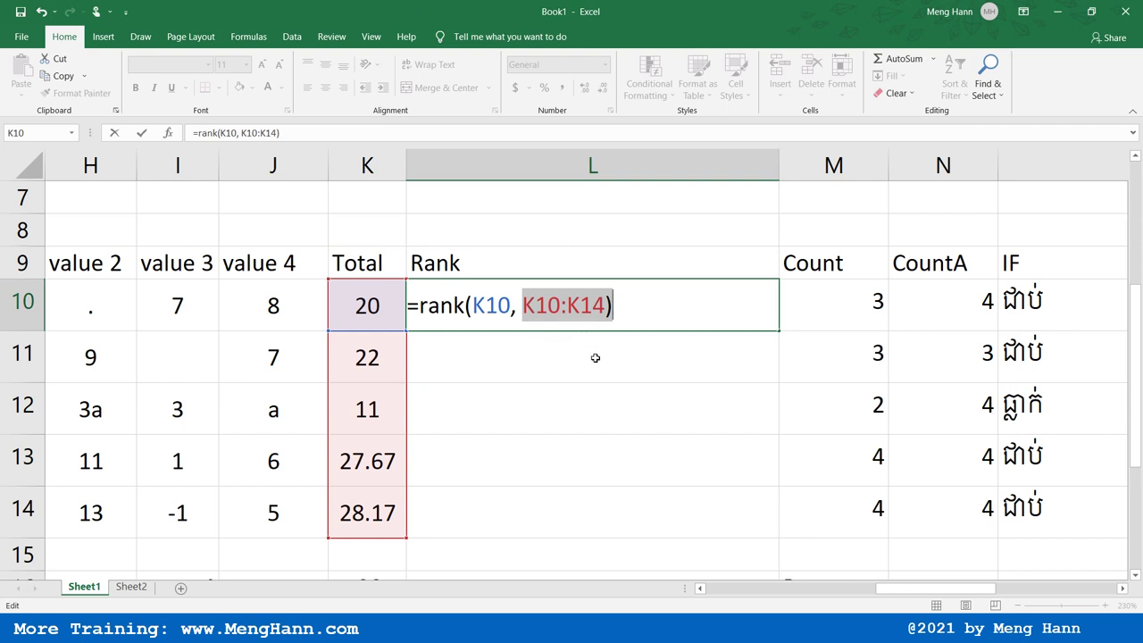
left_click(686, 307)
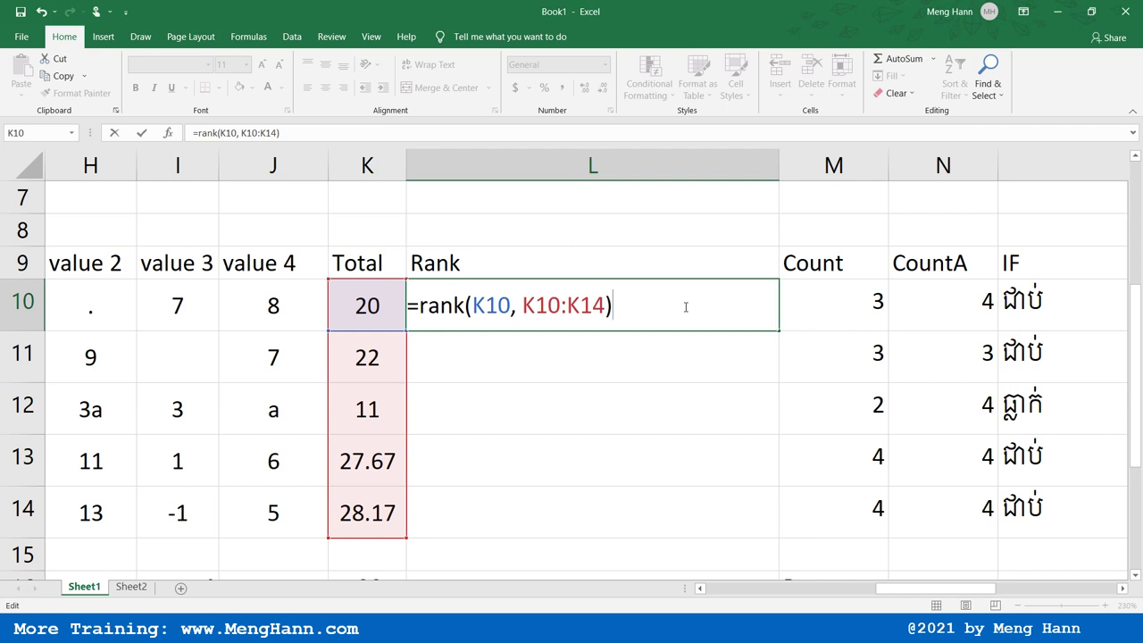
key("Return")
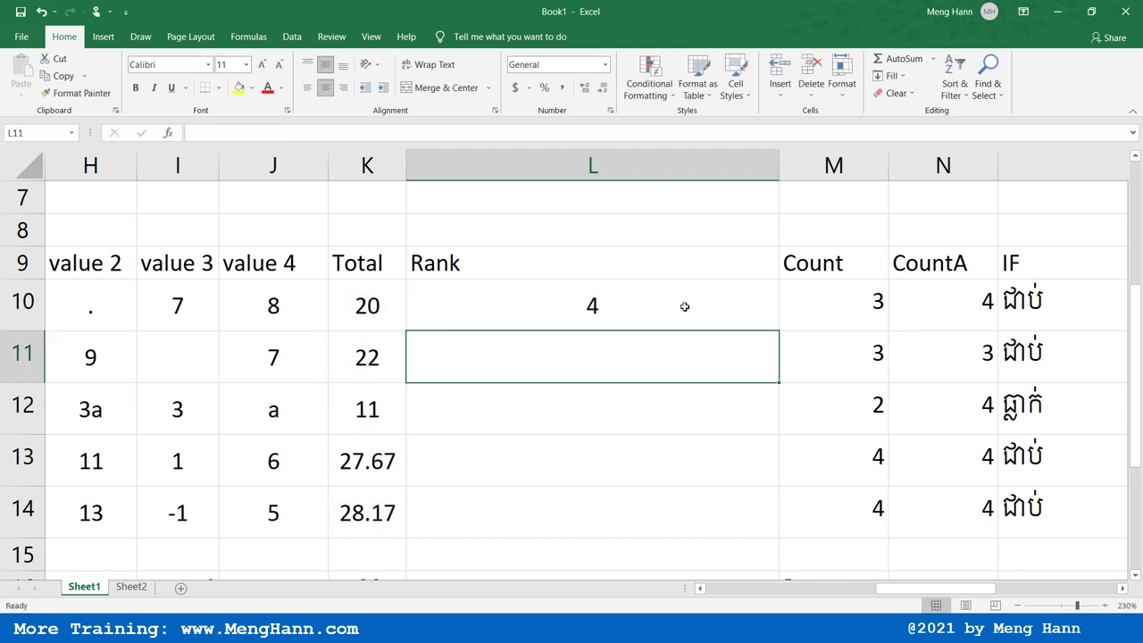
- Fill L10's RANK formula down through L14 and check the ranks in L11:L12
left_click(684, 306)
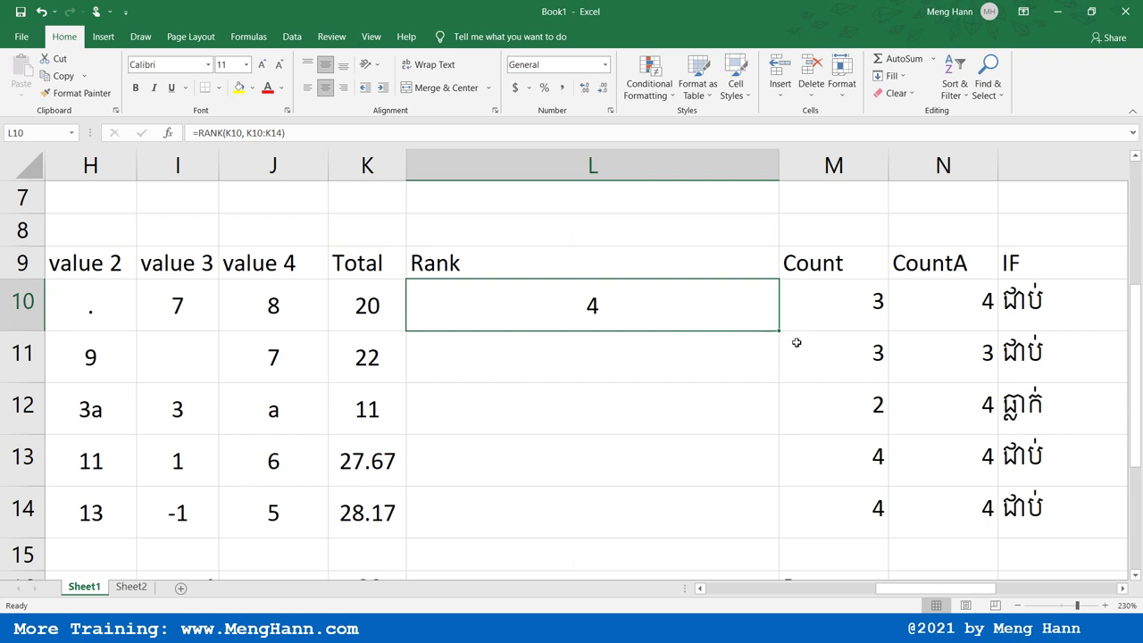
left_click_drag(778, 331, 722, 528)
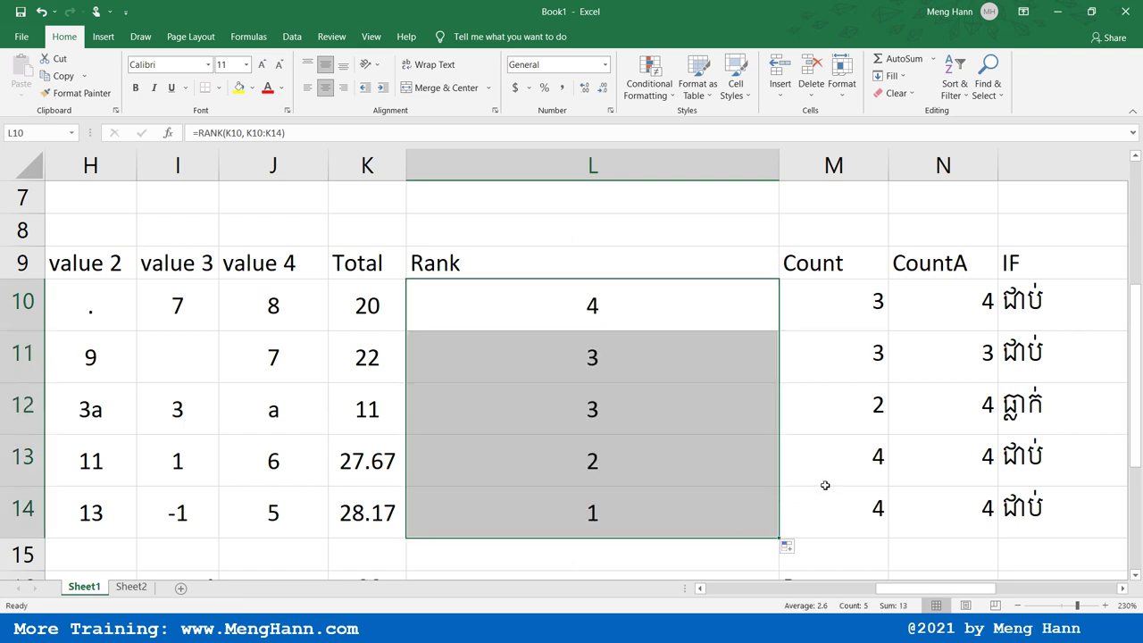
left_click_drag(622, 354, 620, 401)
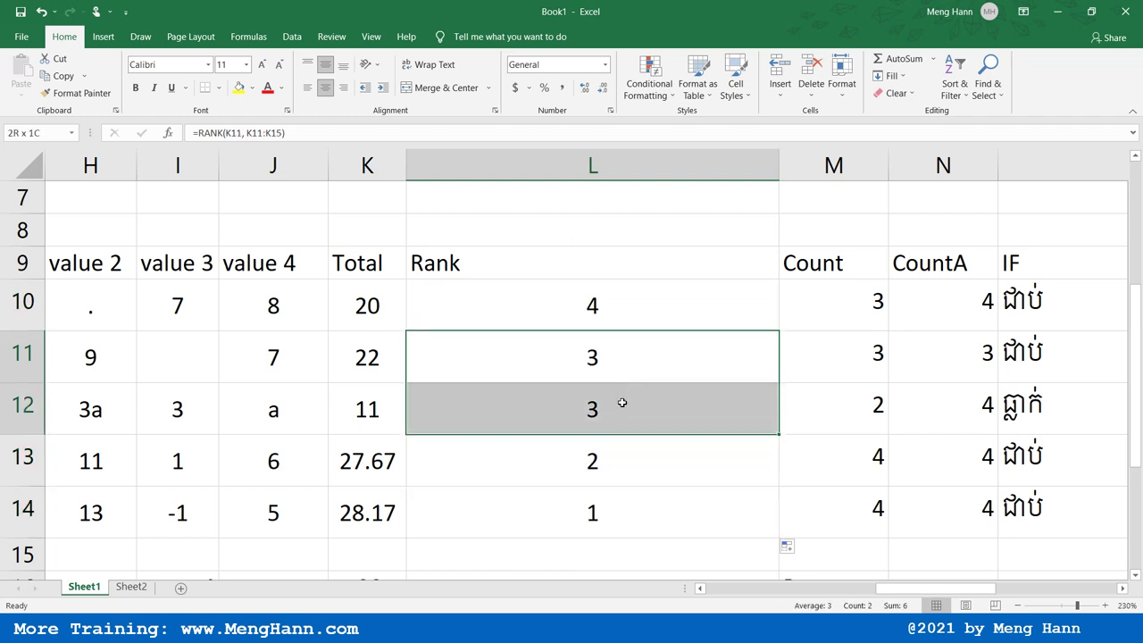
- Replace the SUM formula in K14, the last total, with the value 10
left_click(365, 520)
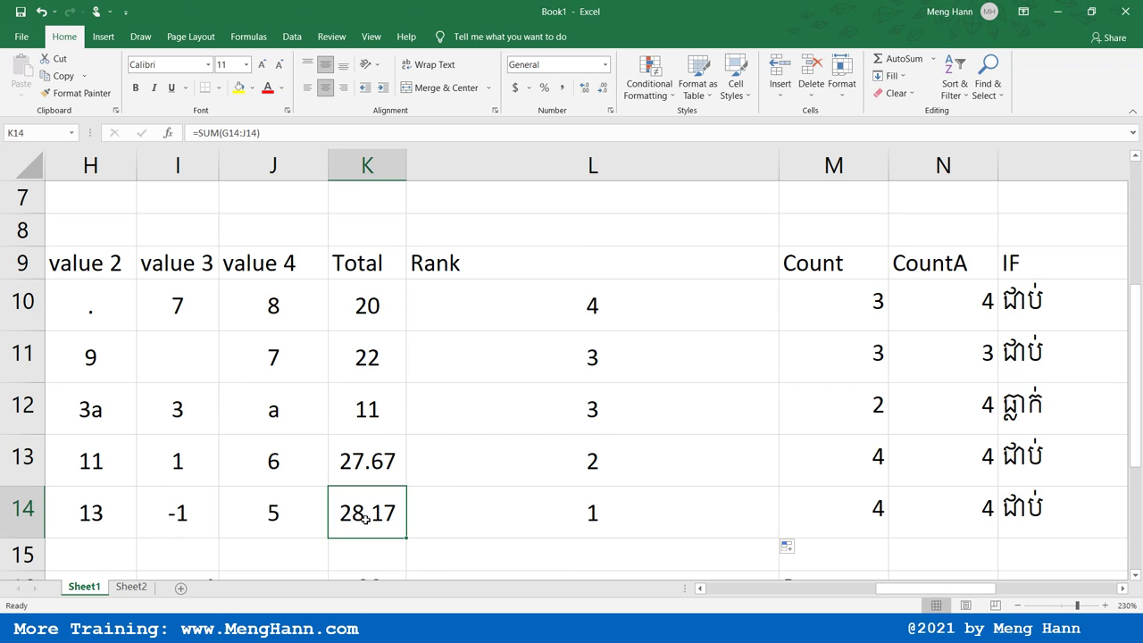
type("10")
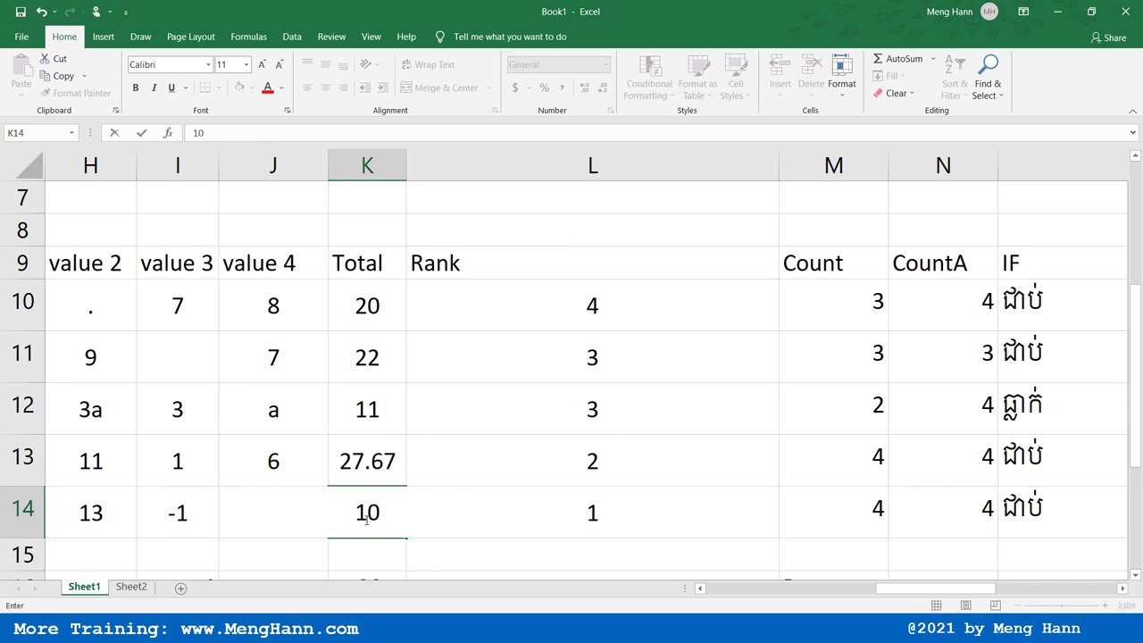
key("Return")
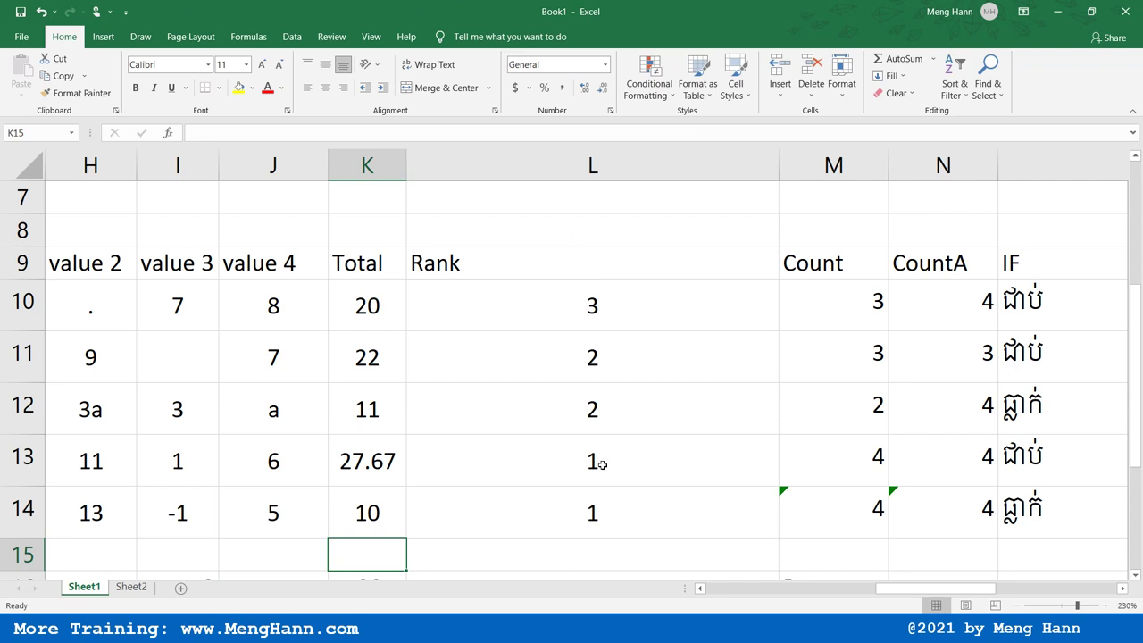
- Compare the ranks in L11:L14 with their totals in column K, row by row
left_click(612, 453)
left_click_drag(605, 461, 595, 510)
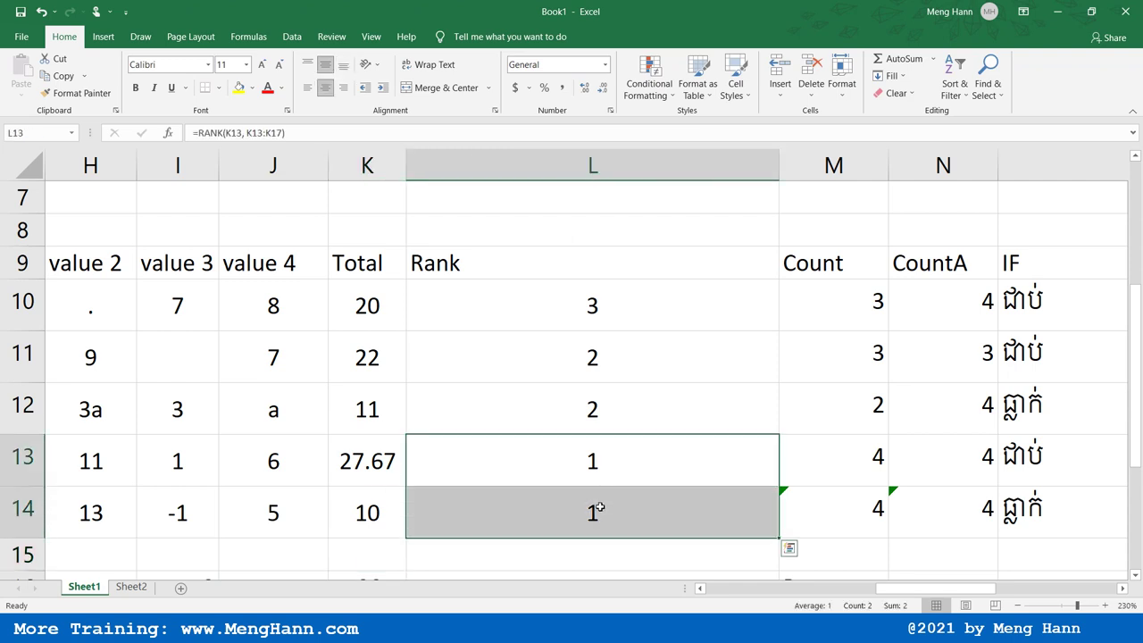
left_click(363, 467)
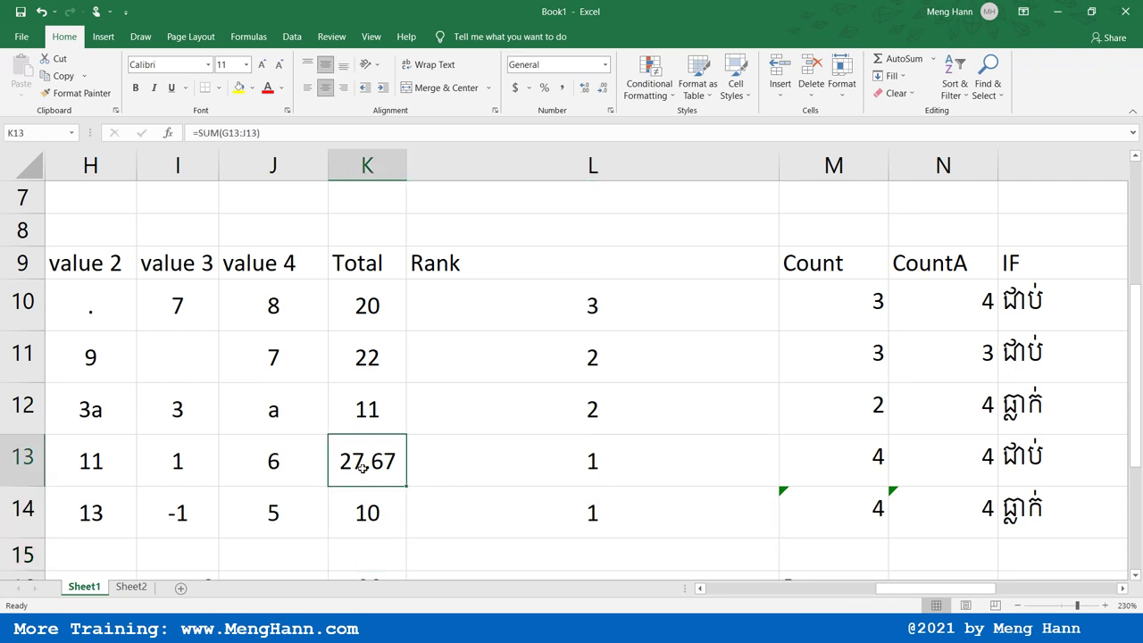
left_click_drag(590, 452, 605, 502)
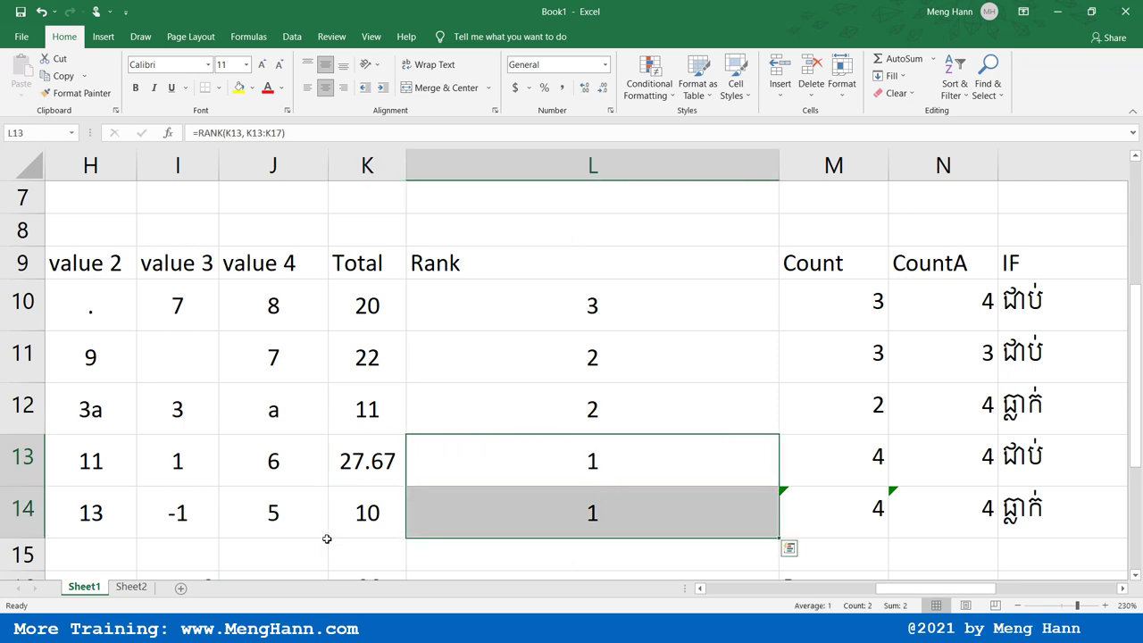
left_click(386, 514)
left_click(593, 461)
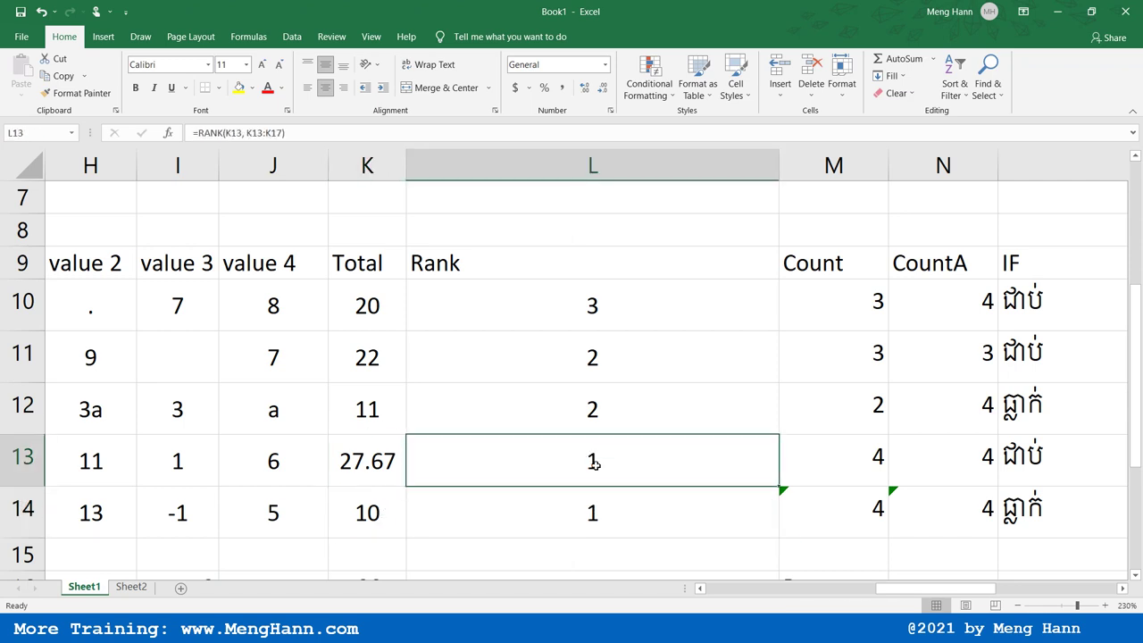
left_click(393, 413)
left_click(596, 396)
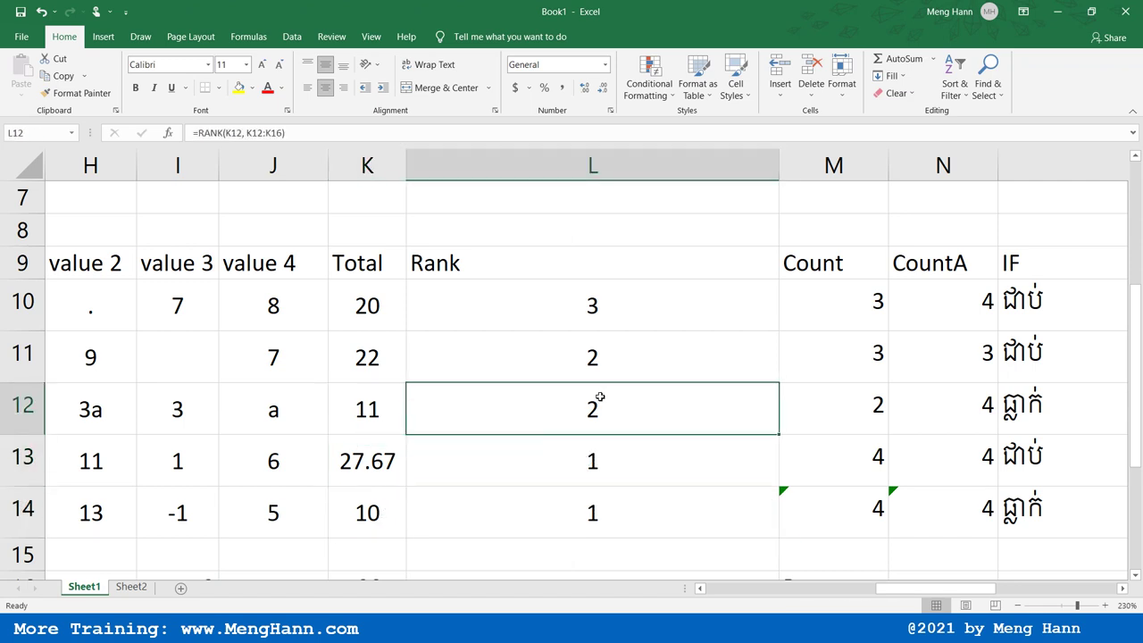
left_click(380, 362)
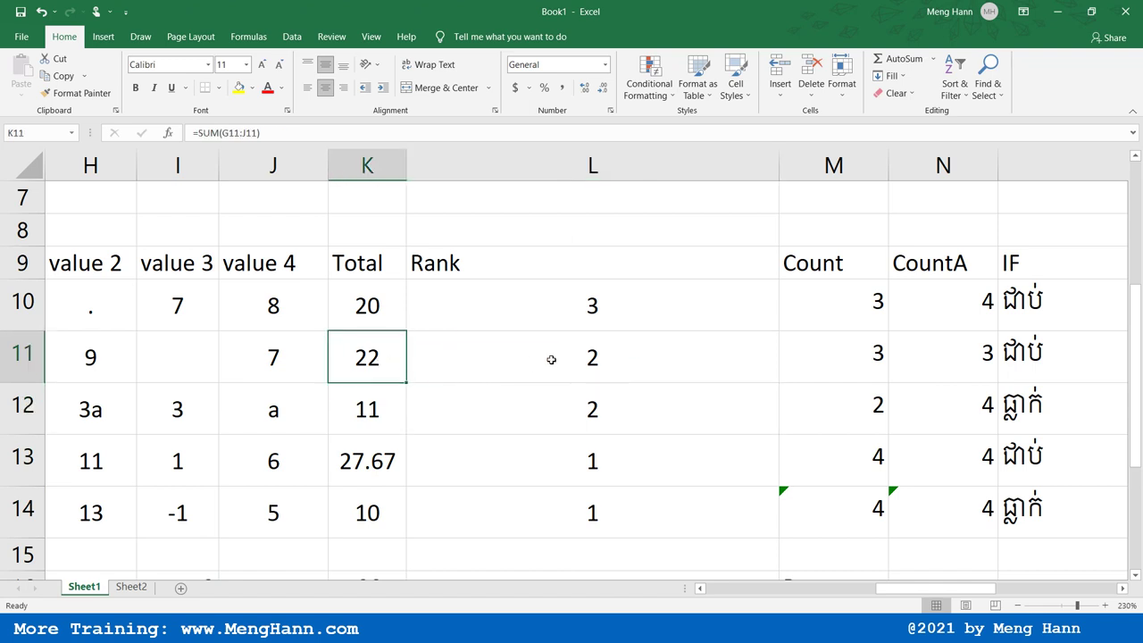
left_click(583, 366)
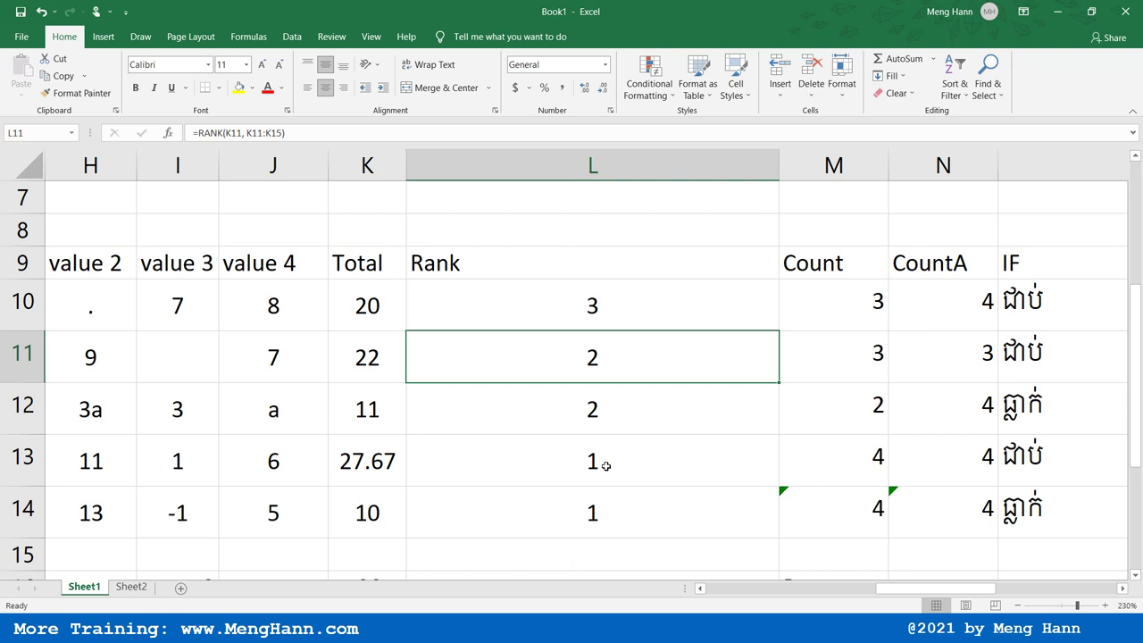
- Review L10's RANK formula, fill it down again through L14, and check the ranks in L10:L14
double_click(590, 302)
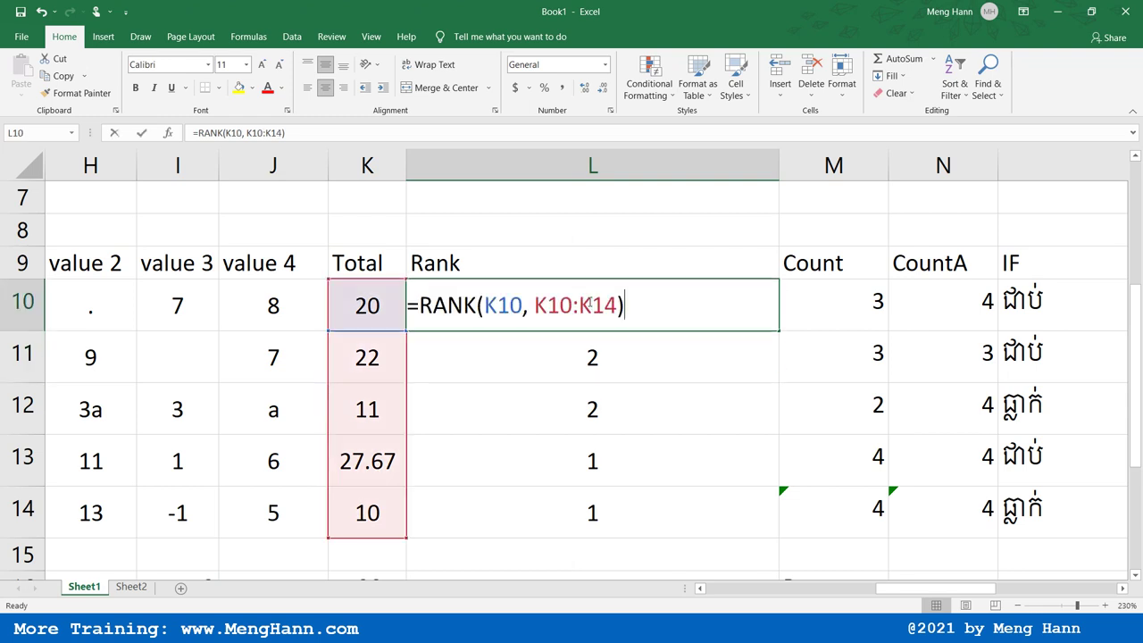
key("Return")
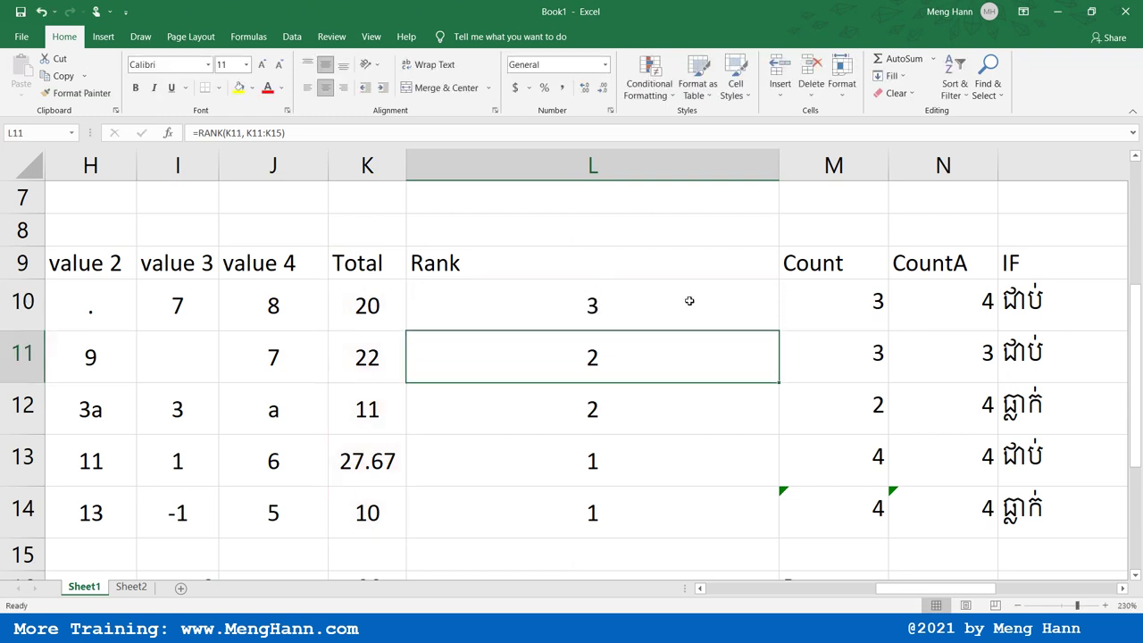
left_click(679, 308)
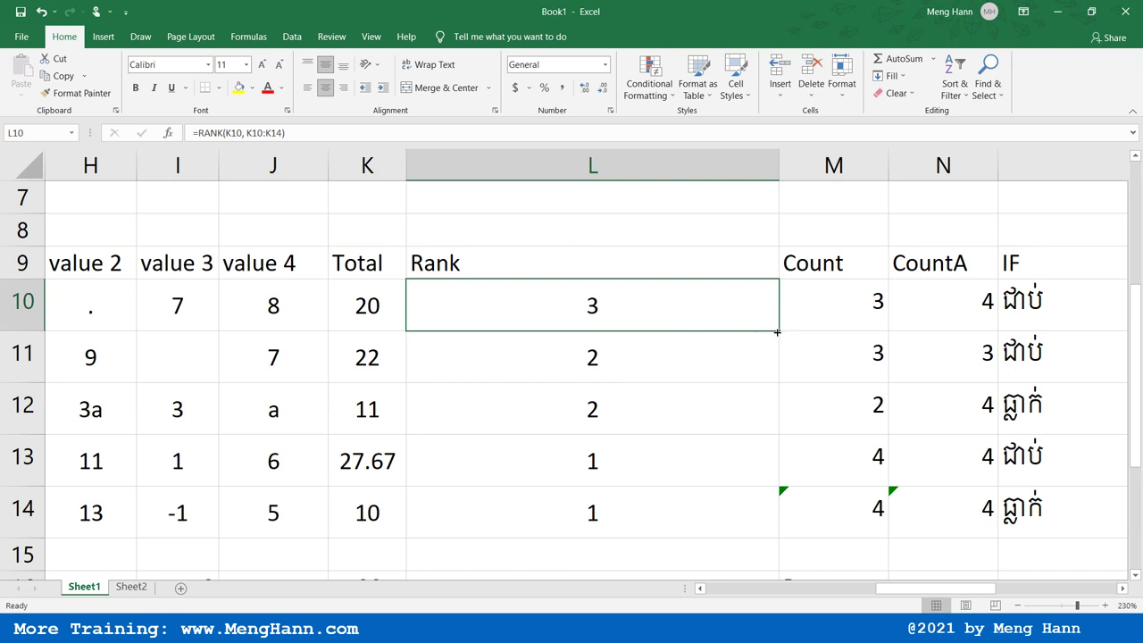
left_click_drag(777, 331, 752, 529)
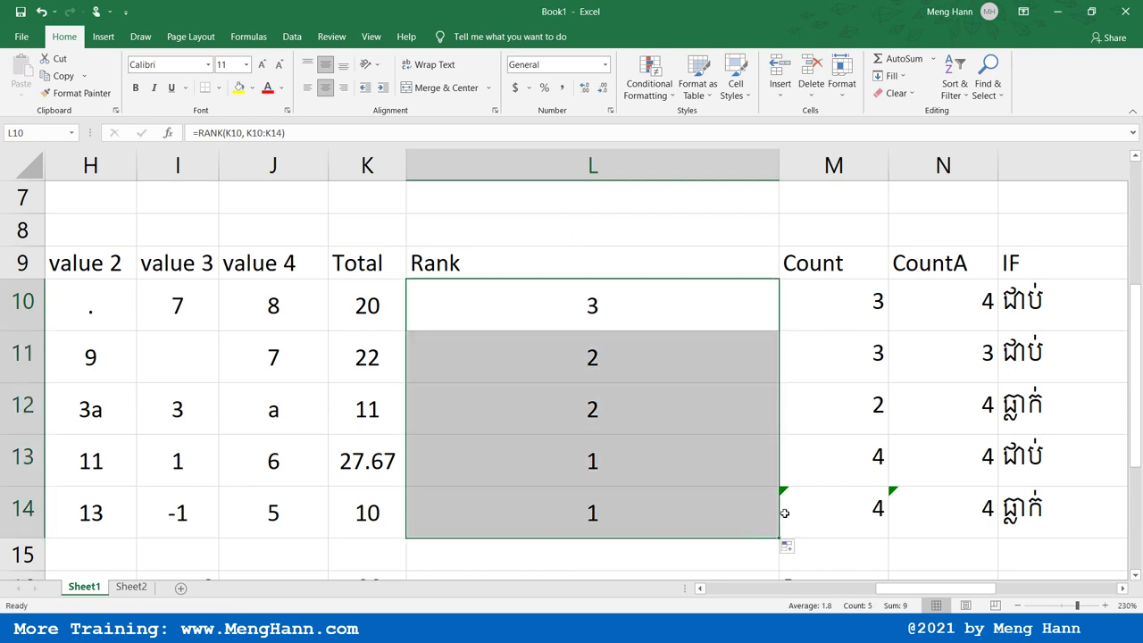
left_click(641, 520)
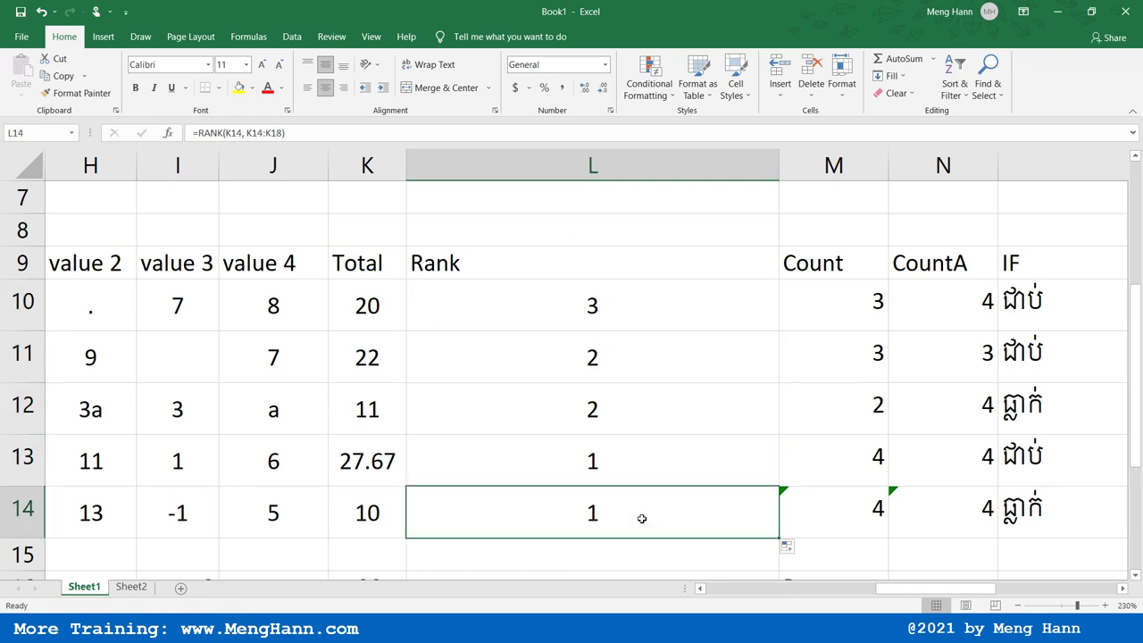
left_click(650, 471)
left_click(654, 501)
left_click(661, 470)
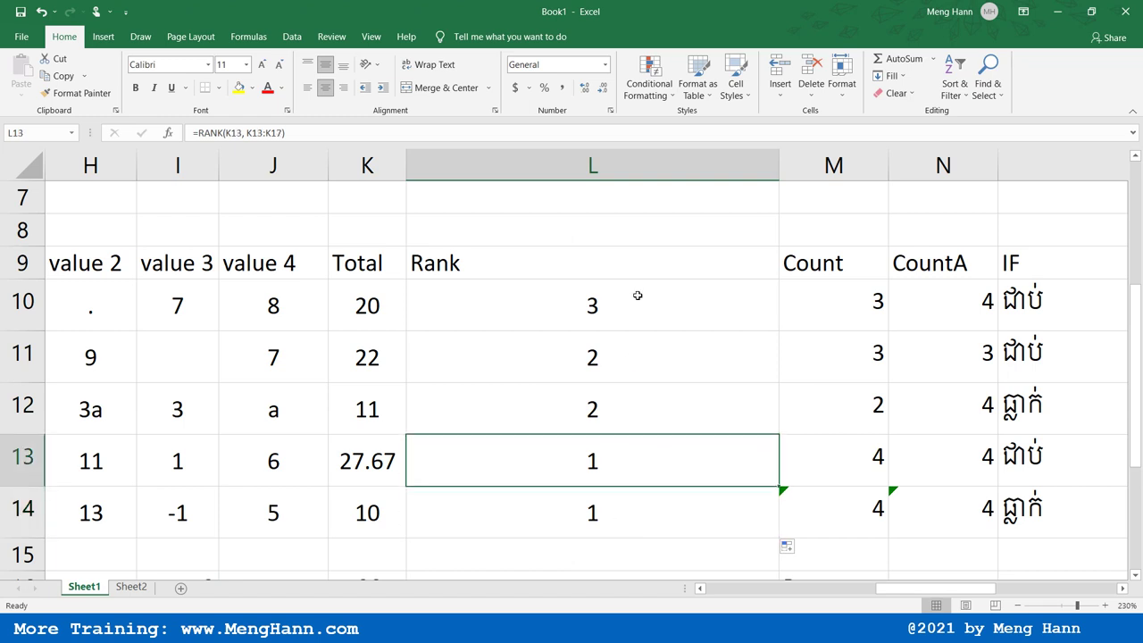
left_click_drag(638, 294, 593, 507)
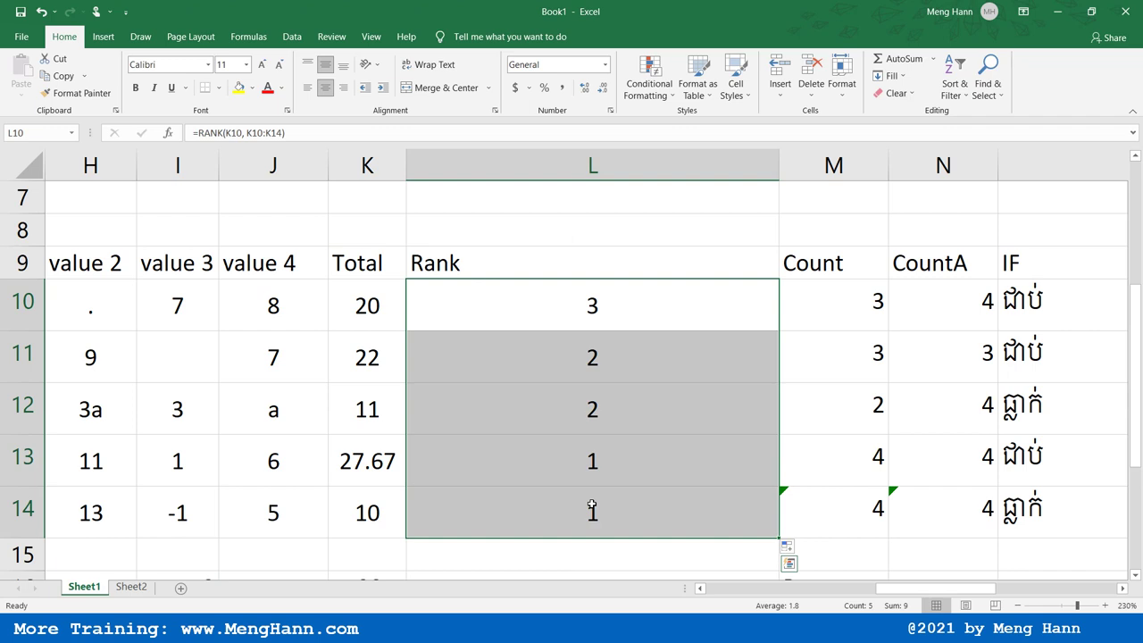
left_click(706, 305)
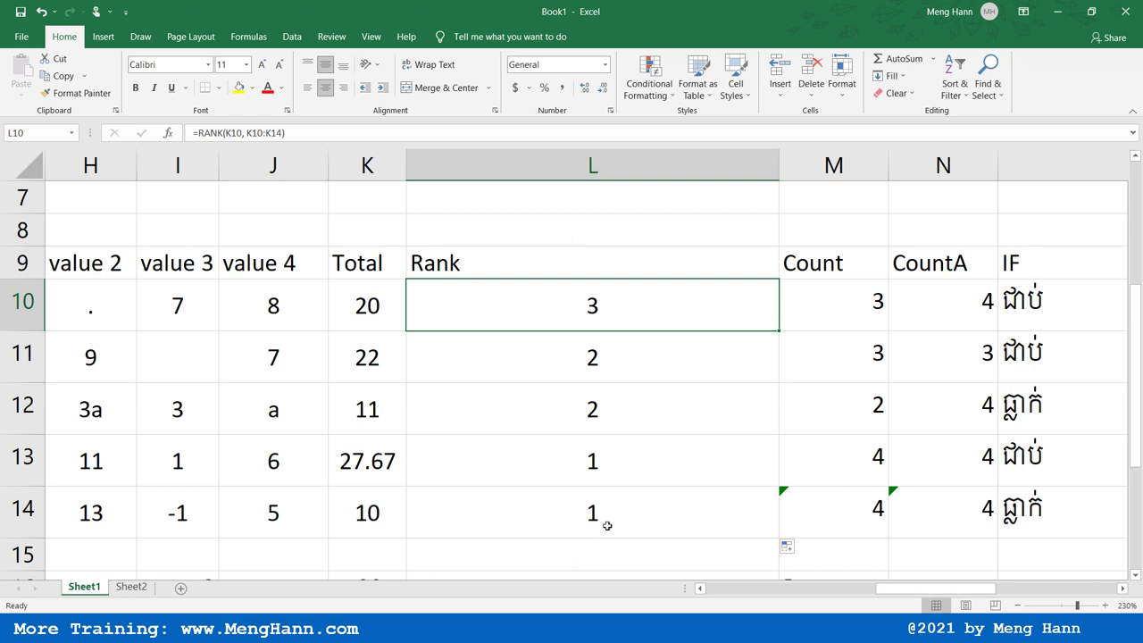
- Check each rank against its total again, working upward from row 14 to row 11
left_click(611, 520)
left_click(351, 530)
left_click(550, 505)
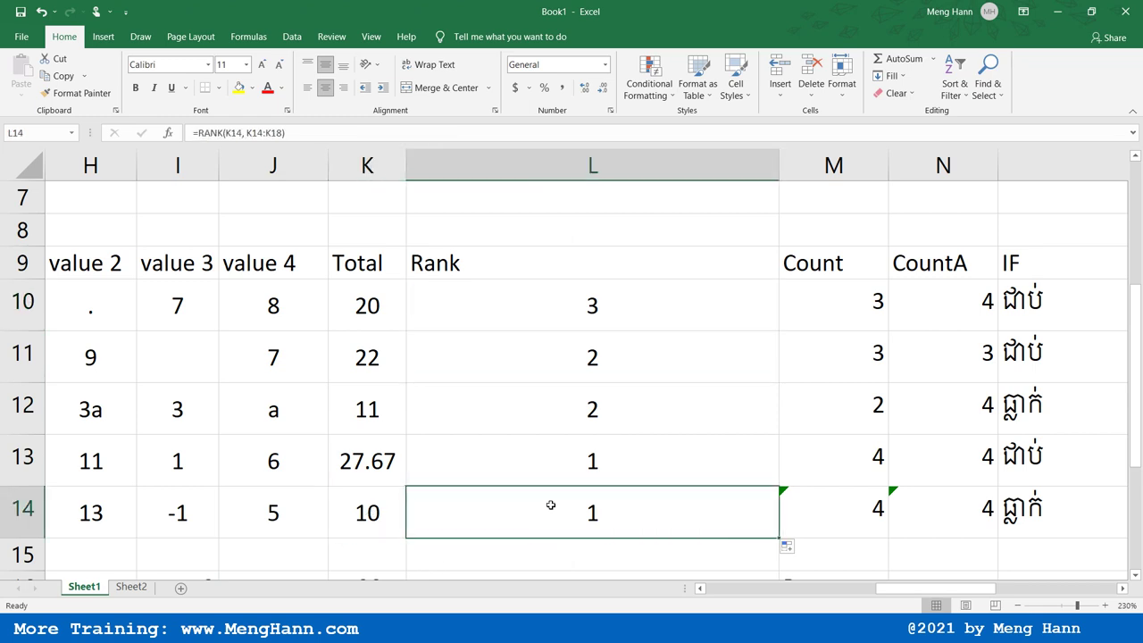
left_click(367, 460)
left_click(568, 454)
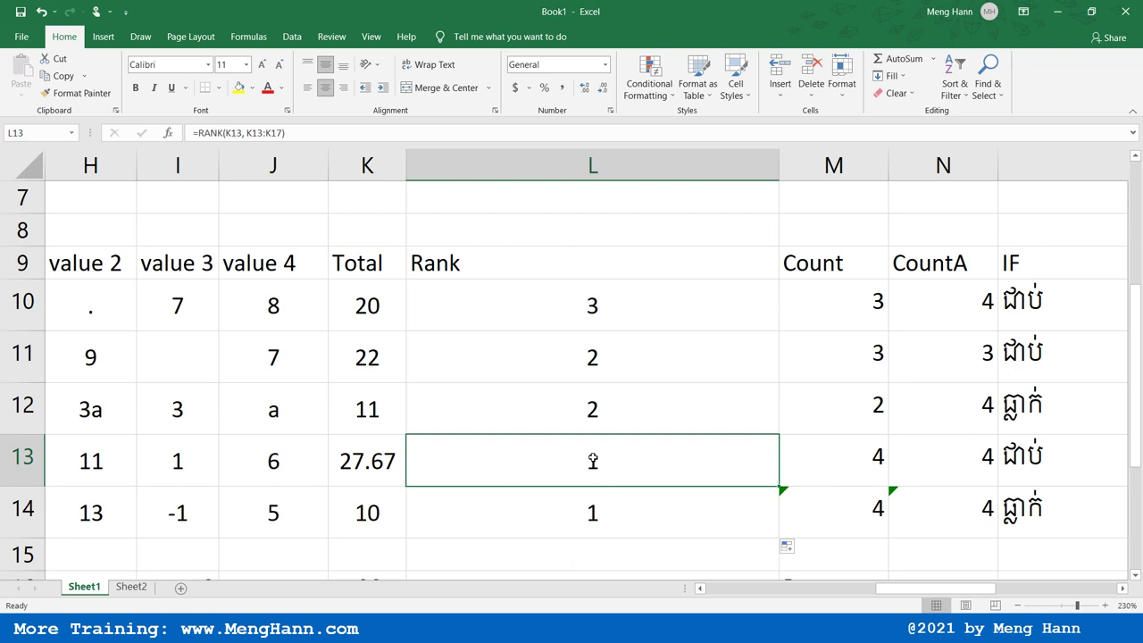
left_click(372, 399)
left_click(596, 402)
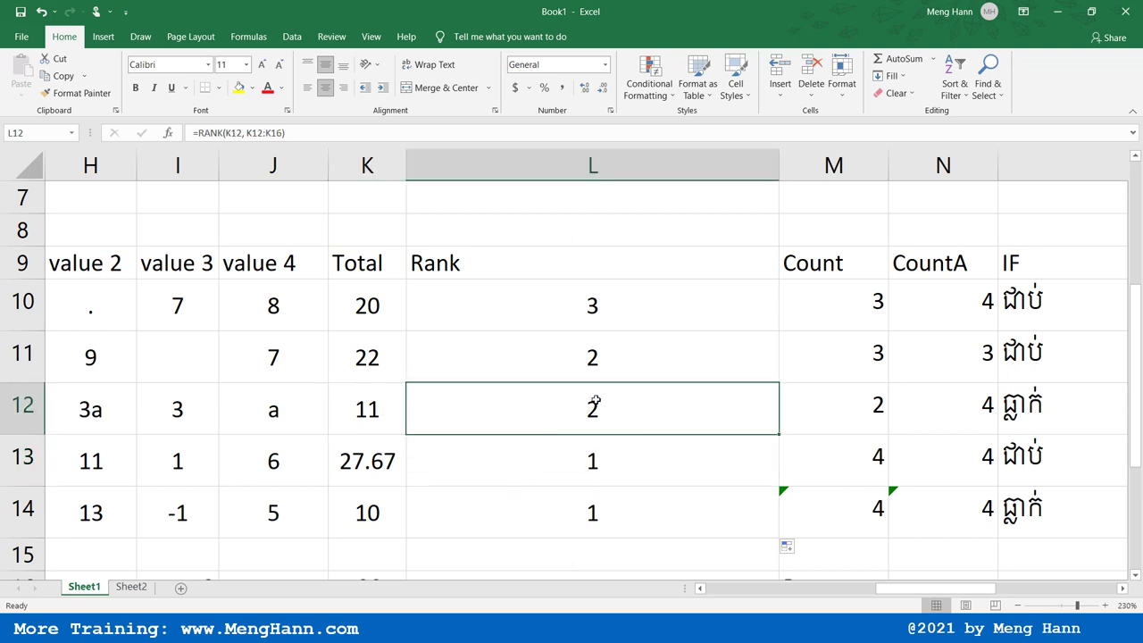
left_click(368, 360)
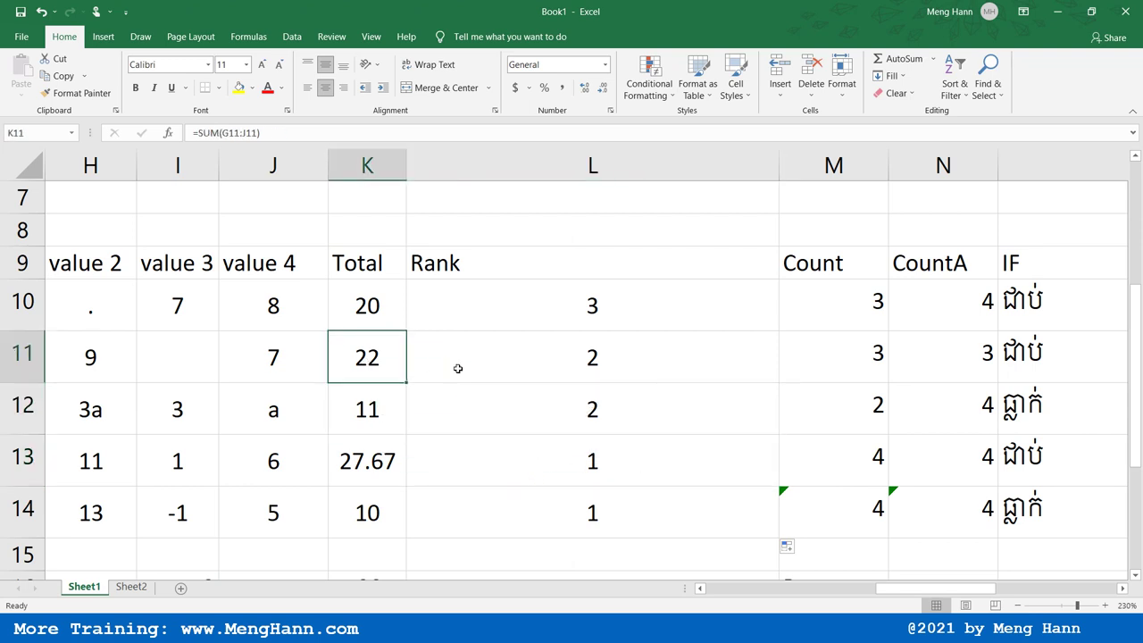
left_click(581, 358)
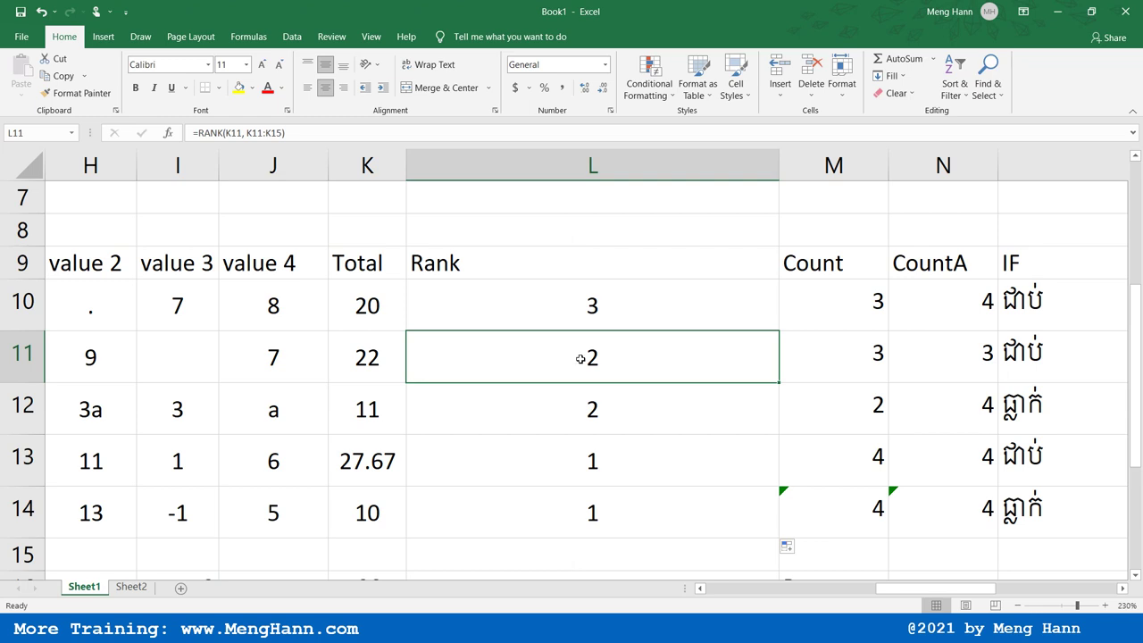
- Examine the number and range arguments of L10's RANK formula, leaving the formula as =RANK(K10, K10:K14)
double_click(640, 306)
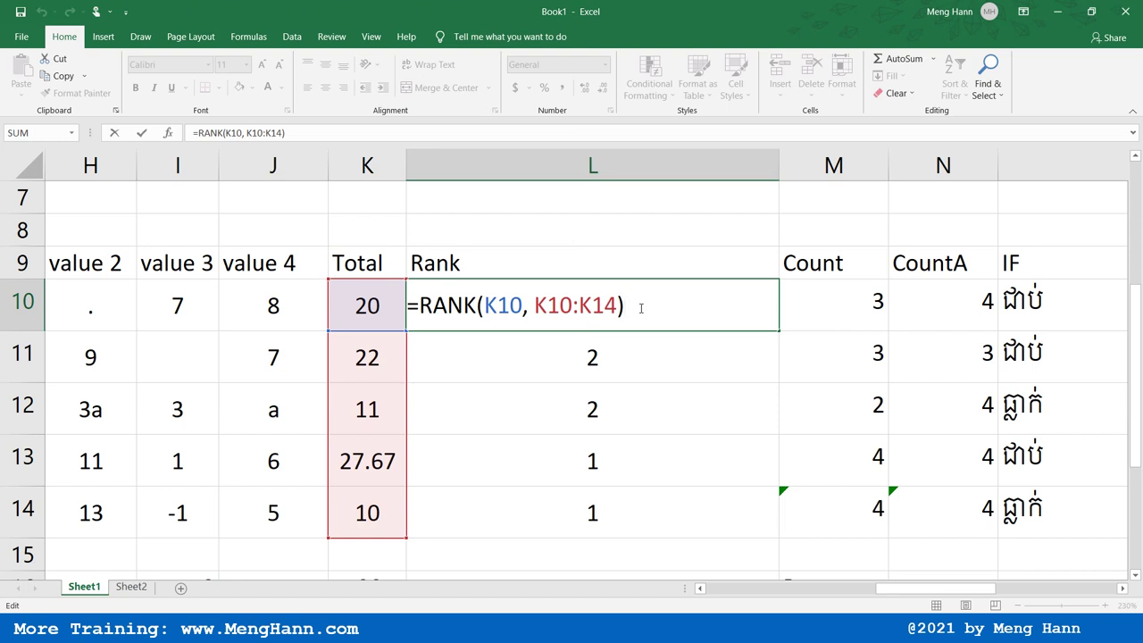
key("Return")
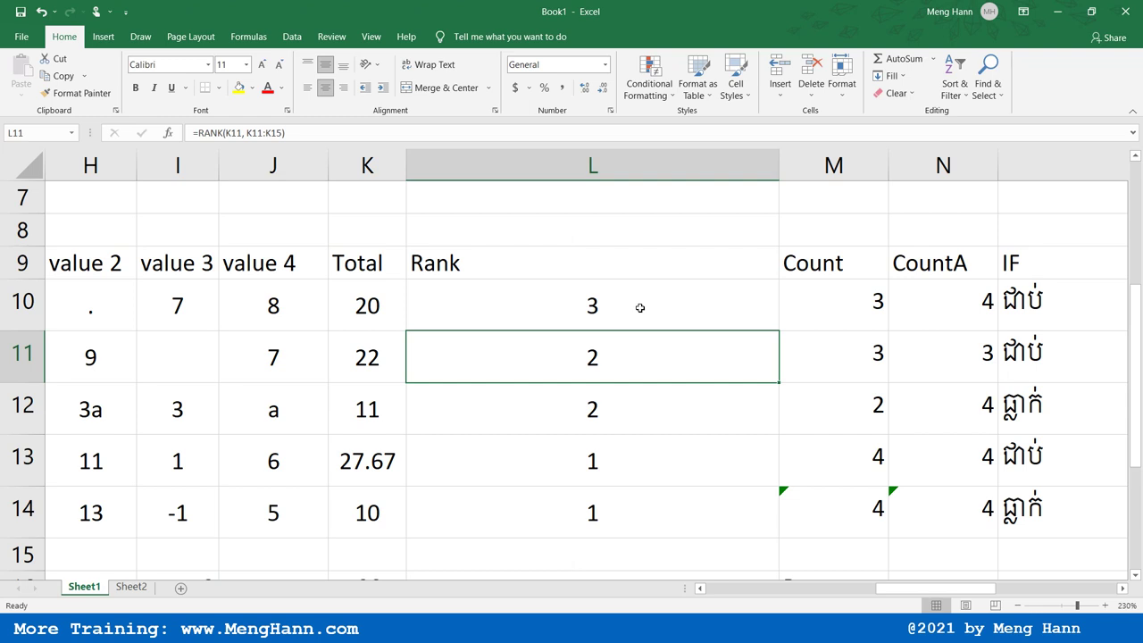
left_click(615, 293)
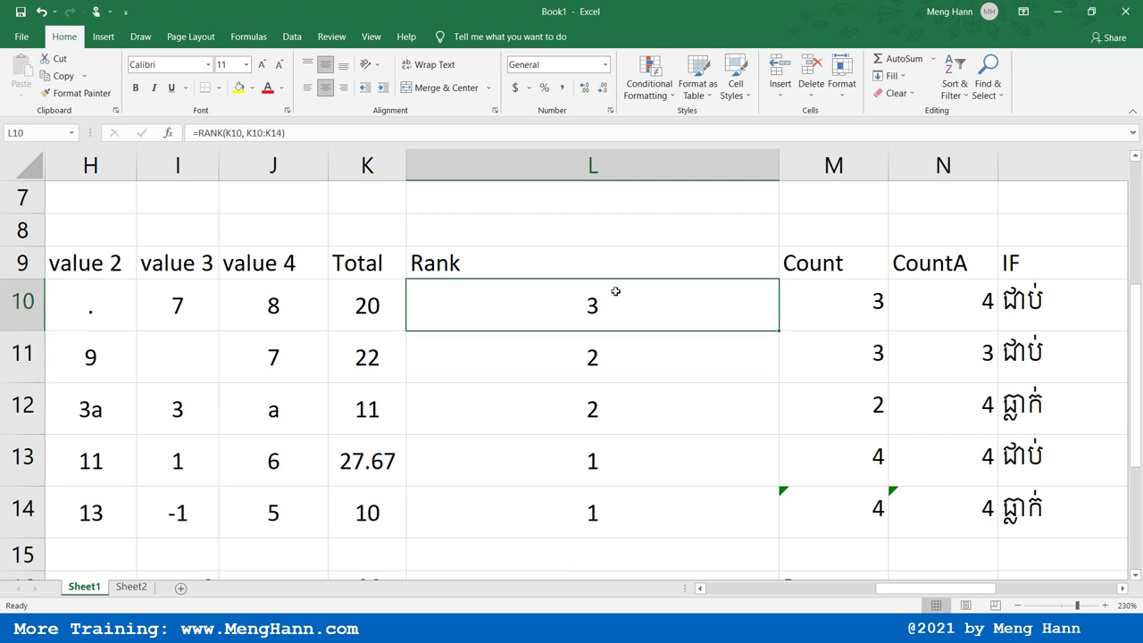
double_click(653, 304)
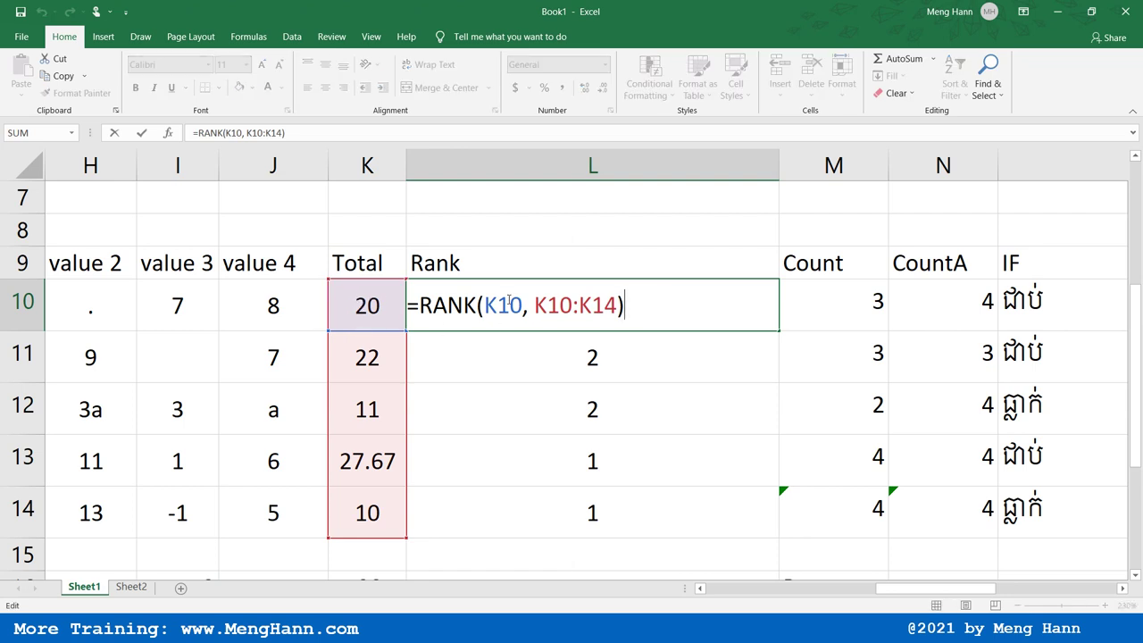
left_click_drag(510, 307, 618, 306)
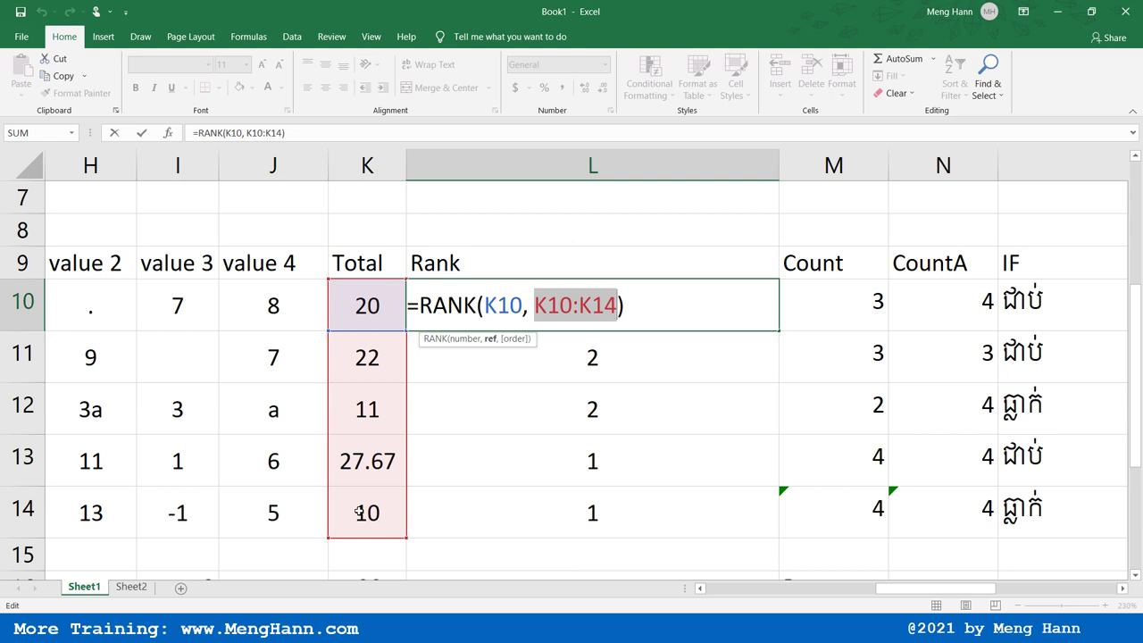
left_click_drag(527, 310, 640, 301)
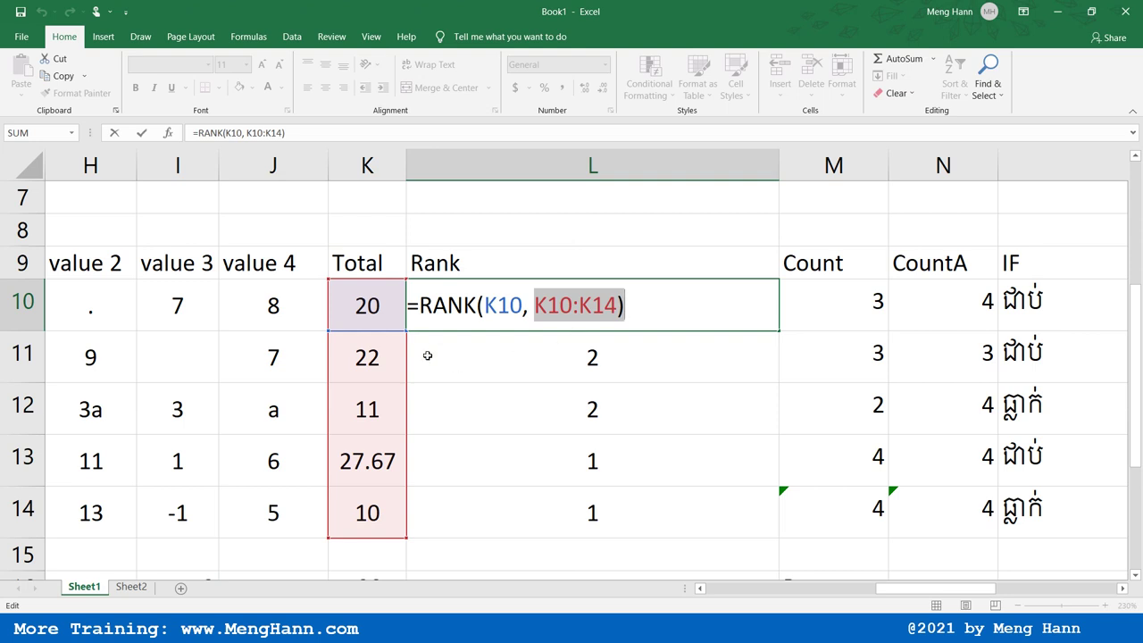
left_click(378, 515)
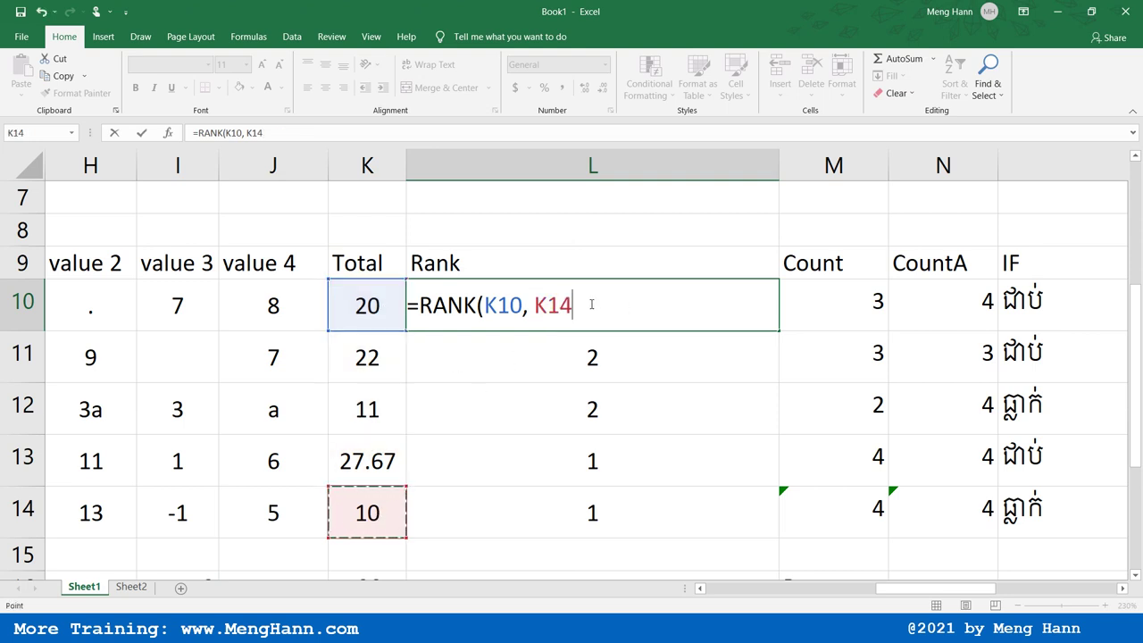
key("Escape")
- Examine the number and range arguments of the RANK formula in L10
double_click(650, 301)
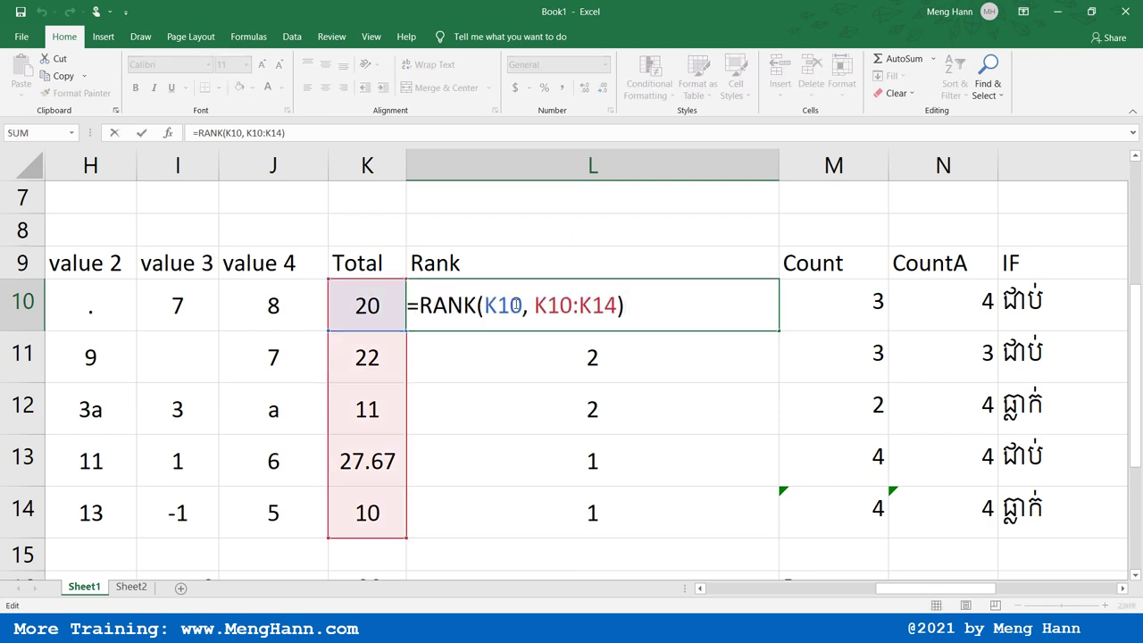
left_click_drag(523, 305, 681, 299)
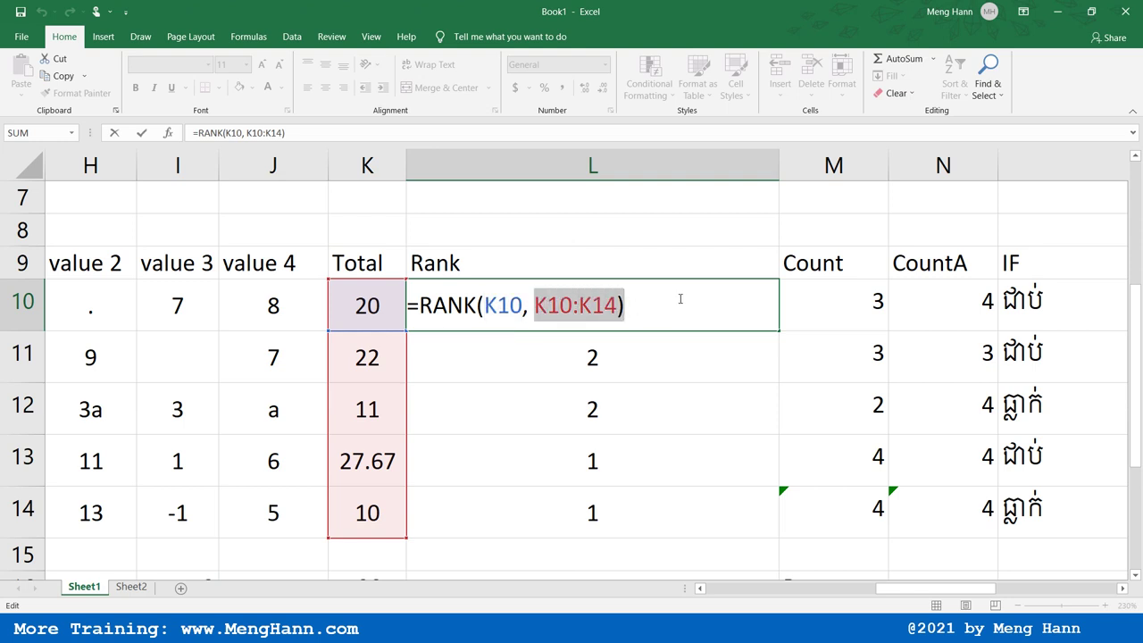
left_click(680, 299)
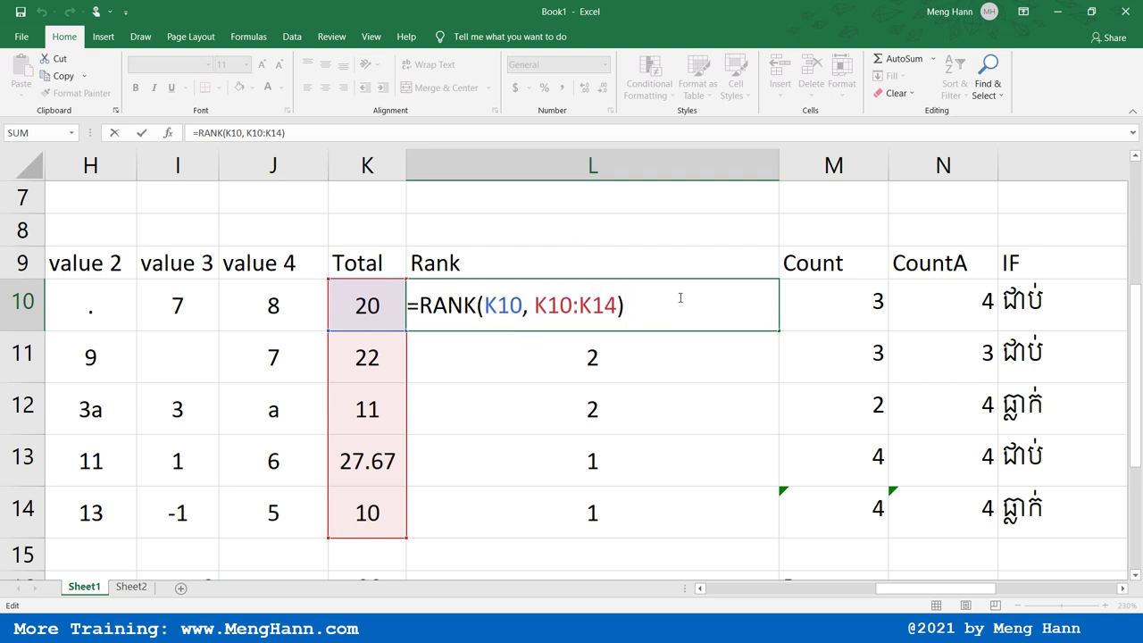
key("Return")
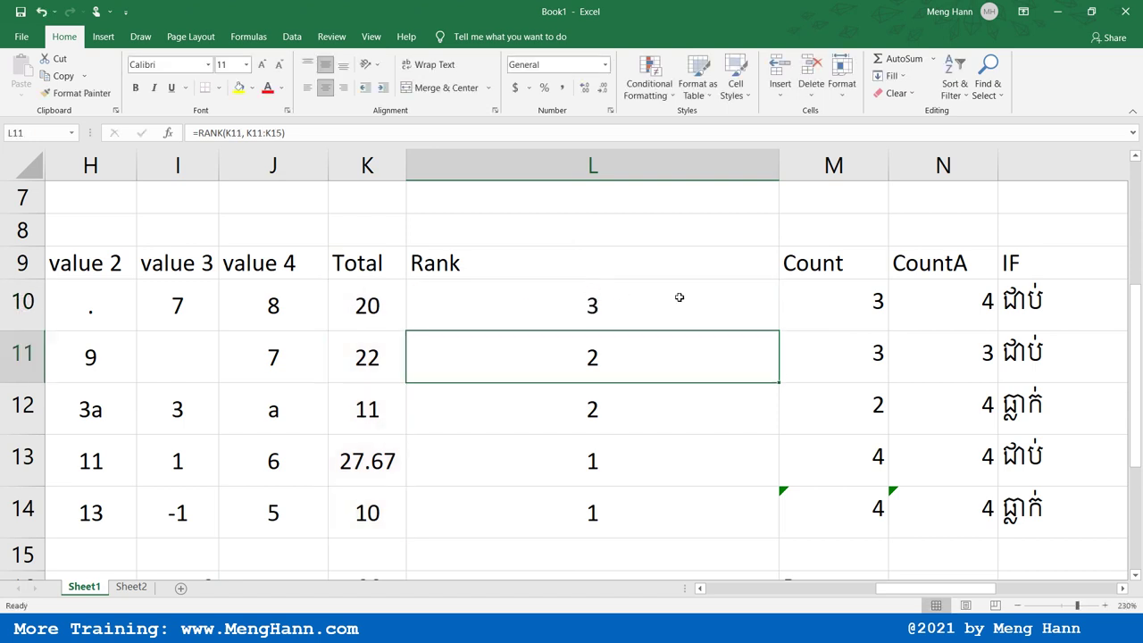
- Inspect L11's RANK formula, checking which cells its range argument covers
double_click(641, 352)
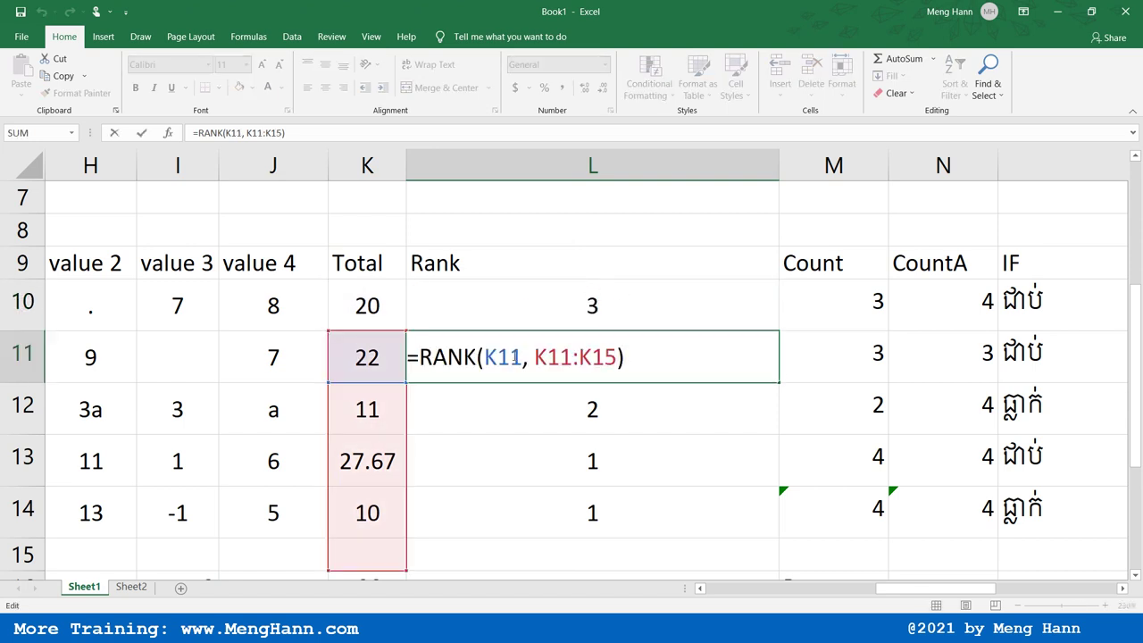
left_click_drag(521, 356, 627, 354)
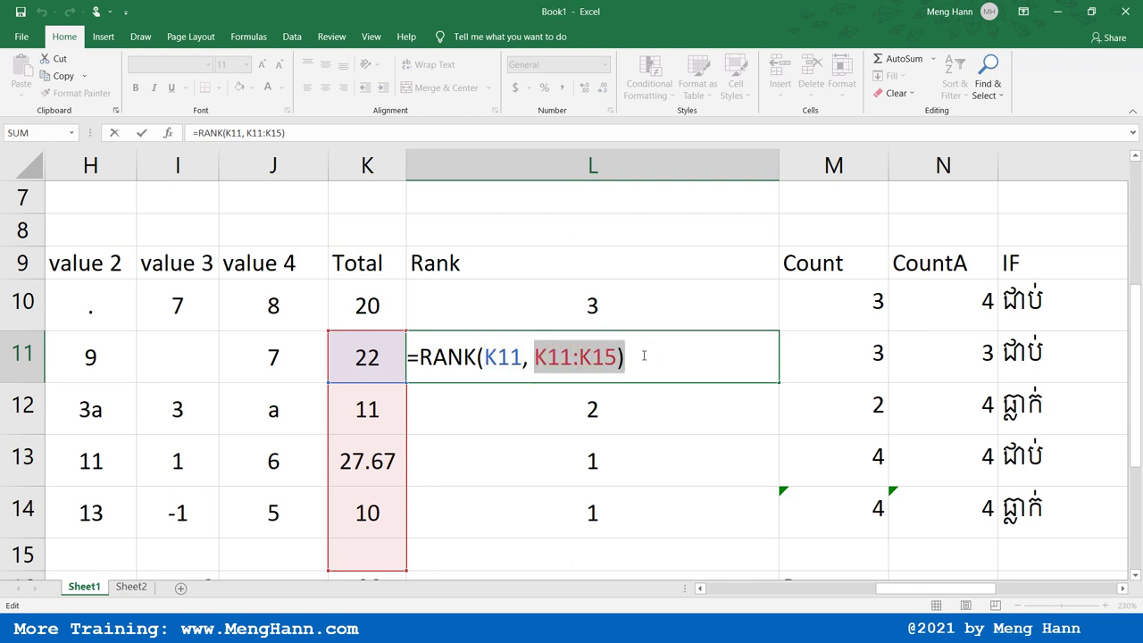
scroll(628, 408, "down", 1)
scroll(628, 409, "up", 1)
left_click(665, 358)
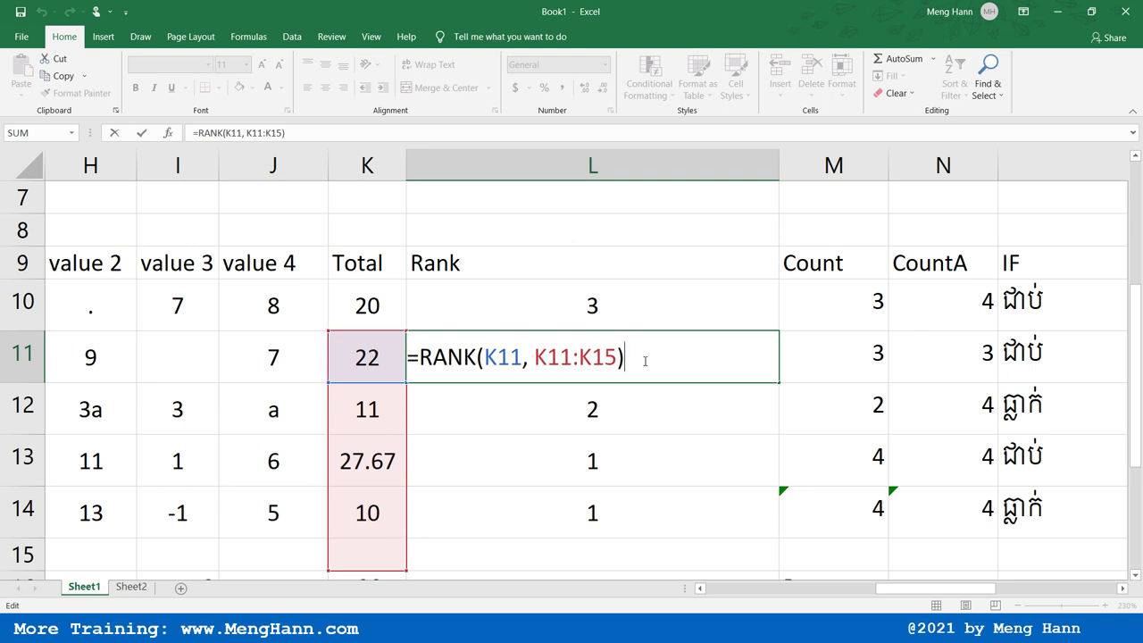
key("Return")
- Clear the COUNTIF formula in I16 and the >=20 text in K16 below the table
scroll(648, 360, "down", 2)
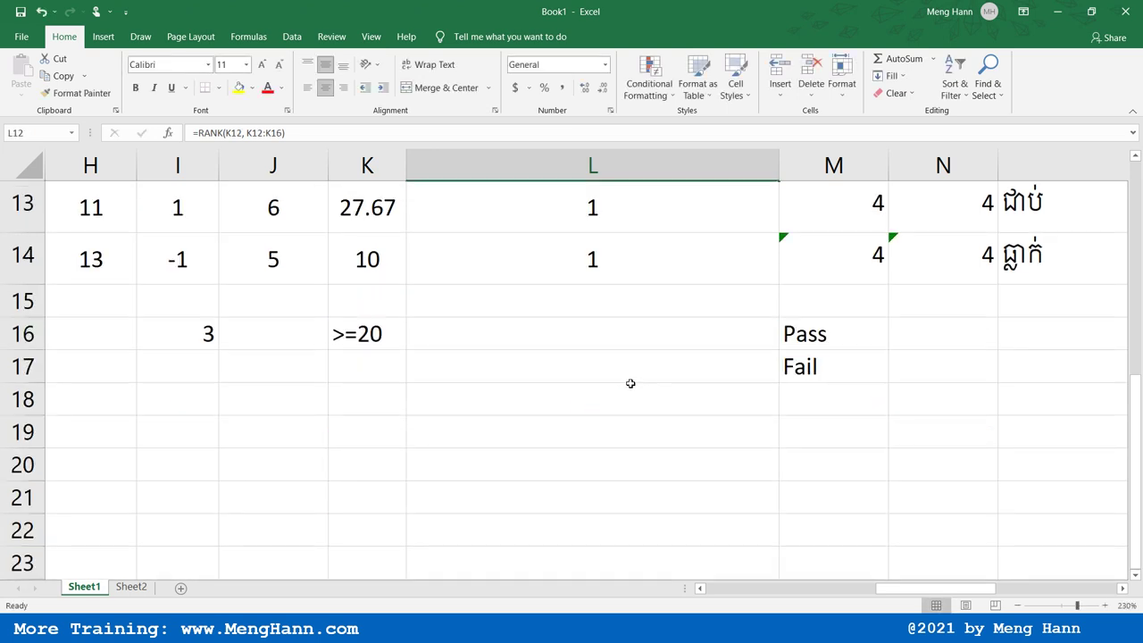
left_click_drag(143, 332, 351, 321)
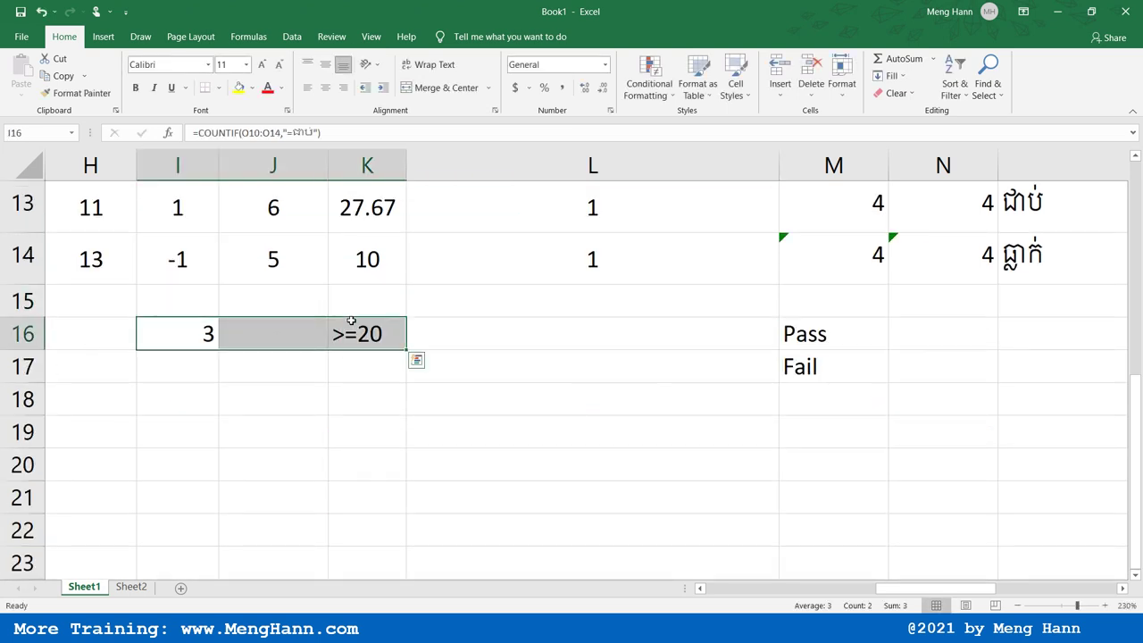
key("BackSpace")
left_click(682, 383)
scroll(551, 429, "up", 1)
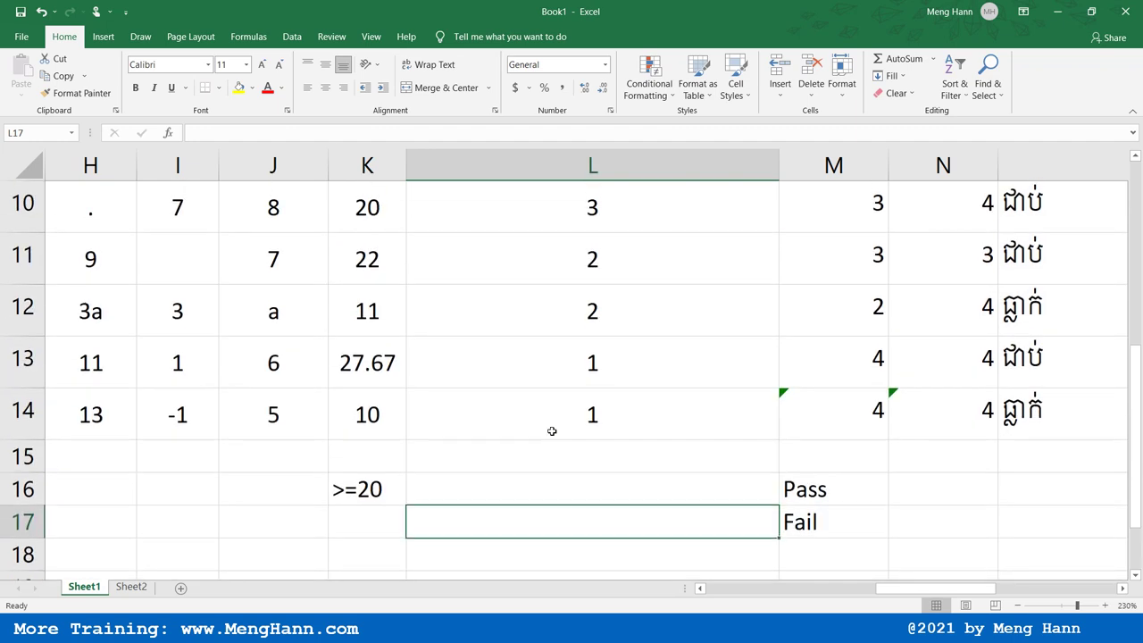
left_click(362, 490)
key("BackSpace")
left_click(416, 534)
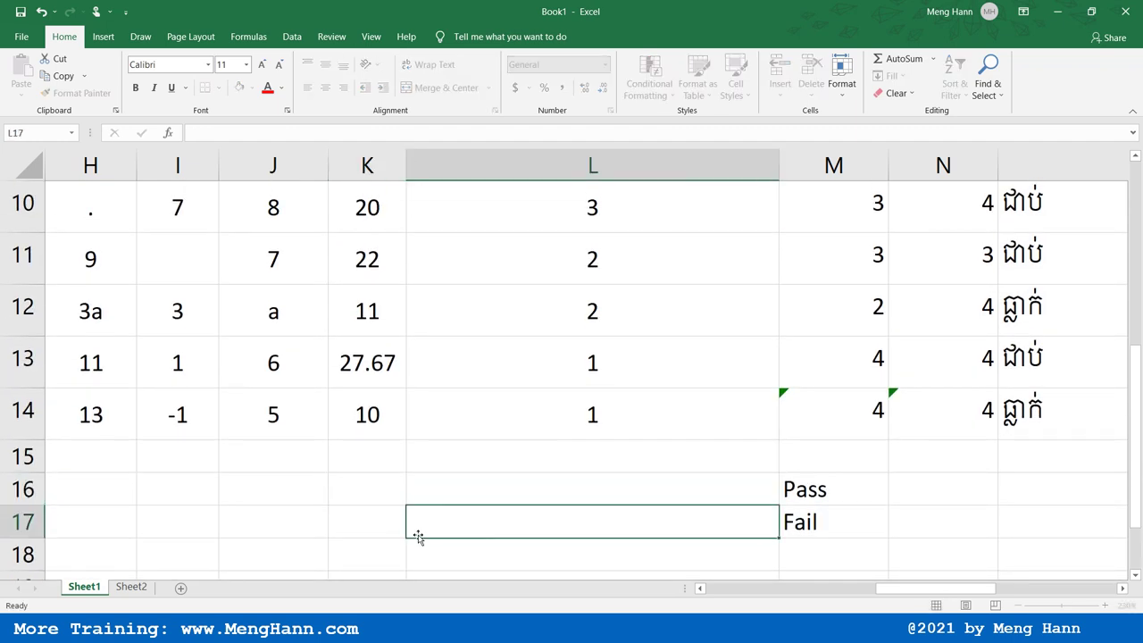
- Inspect the ranges used by the RANK formulas in L12, L13 and L14 in turn
left_click(526, 413)
double_click(591, 313)
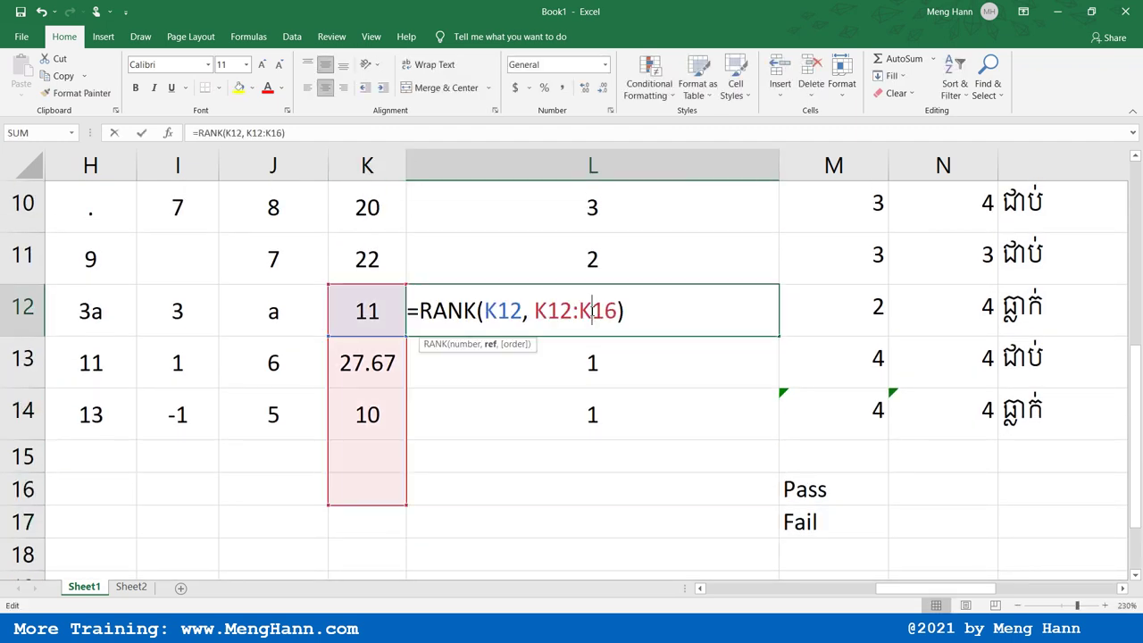
left_click(496, 384)
double_click(579, 368)
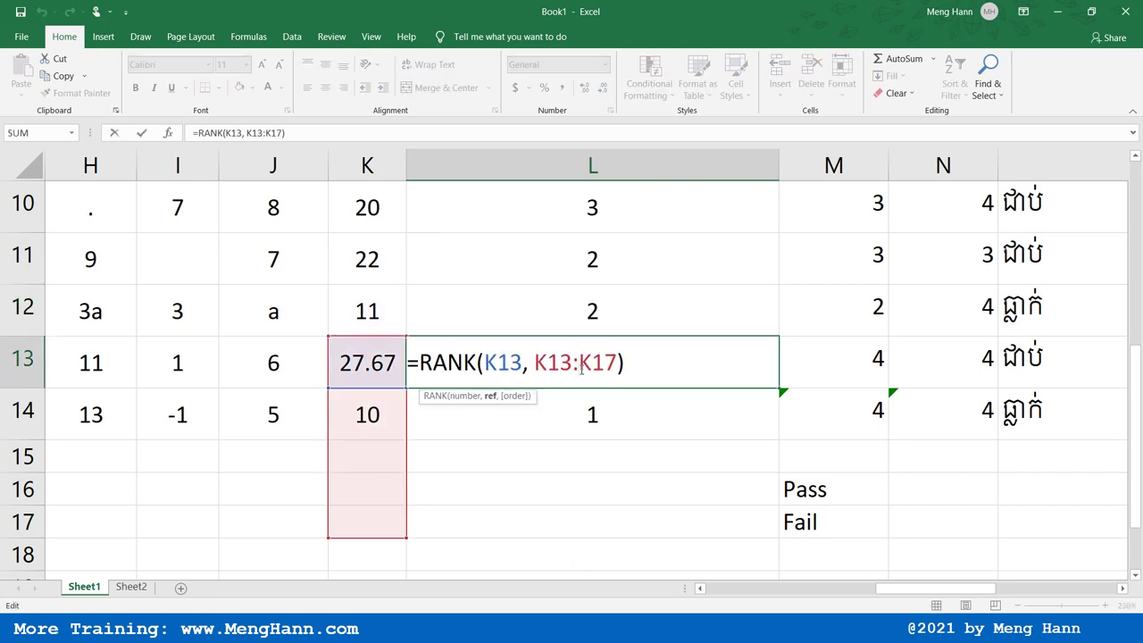
key("Return")
double_click(606, 407)
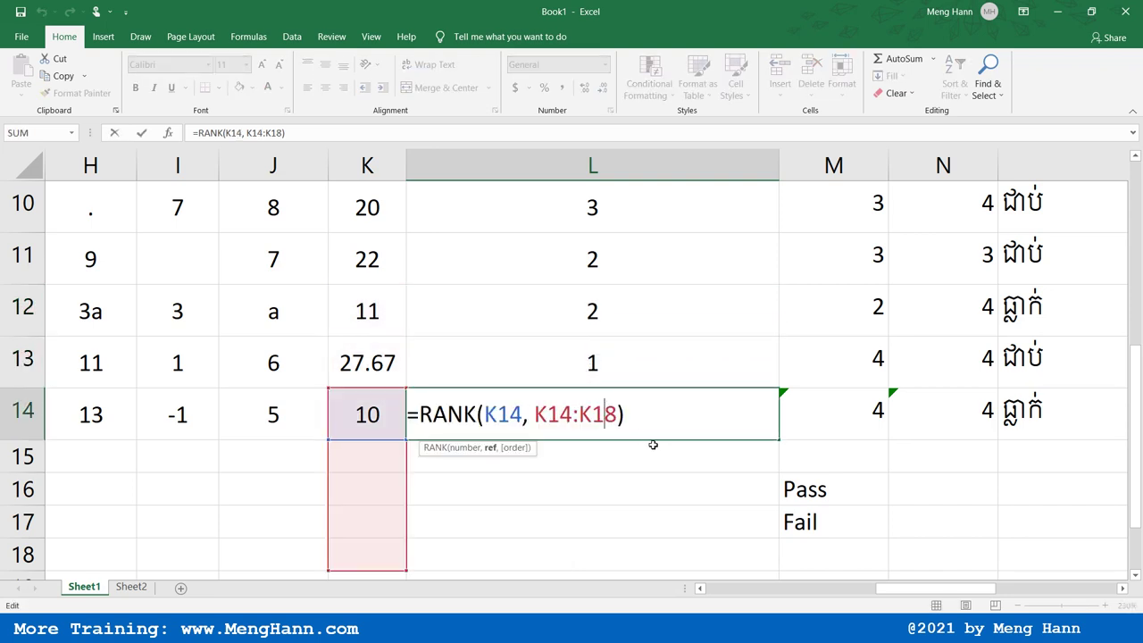
scroll(656, 446, "down", 1)
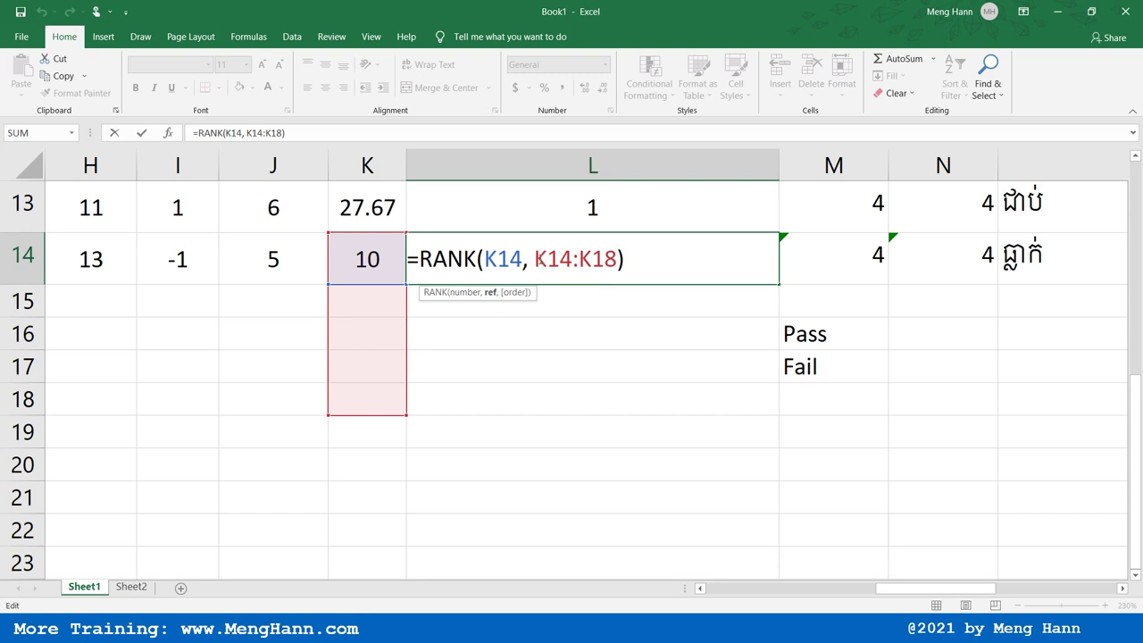
- Replace the range in L14's RANK formula with K10:K14, making it =RANK(K14, K10:K14)
left_click_drag(534, 261, 620, 258)
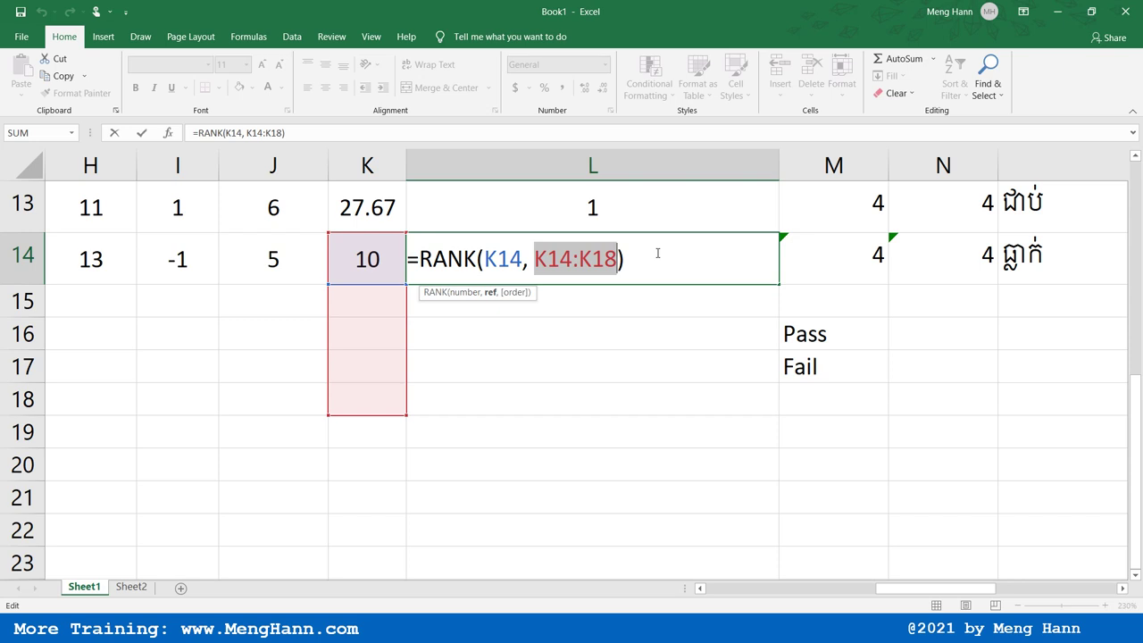
key("BackSpace")
scroll(531, 328, "up", 3)
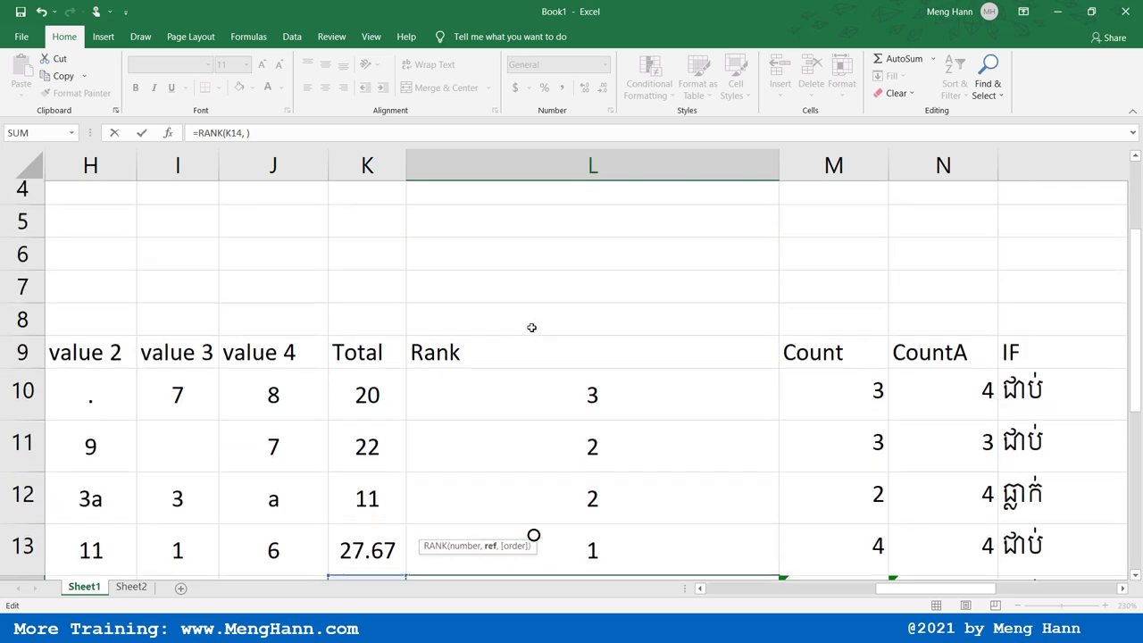
left_click_drag(380, 398, 376, 611)
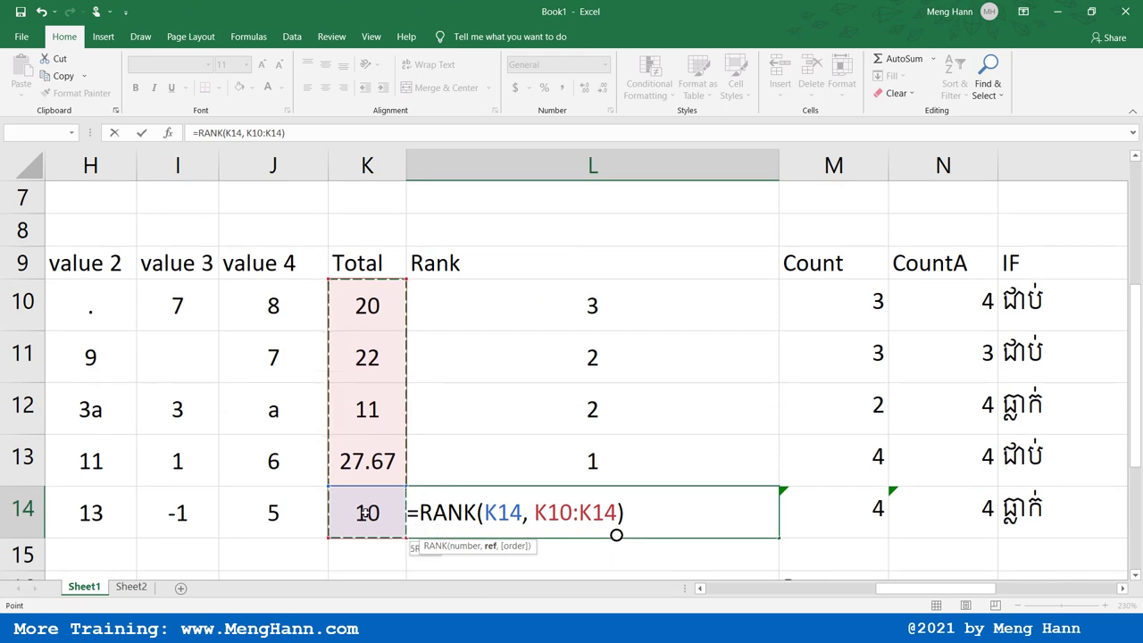
left_click(661, 518)
key("Return")
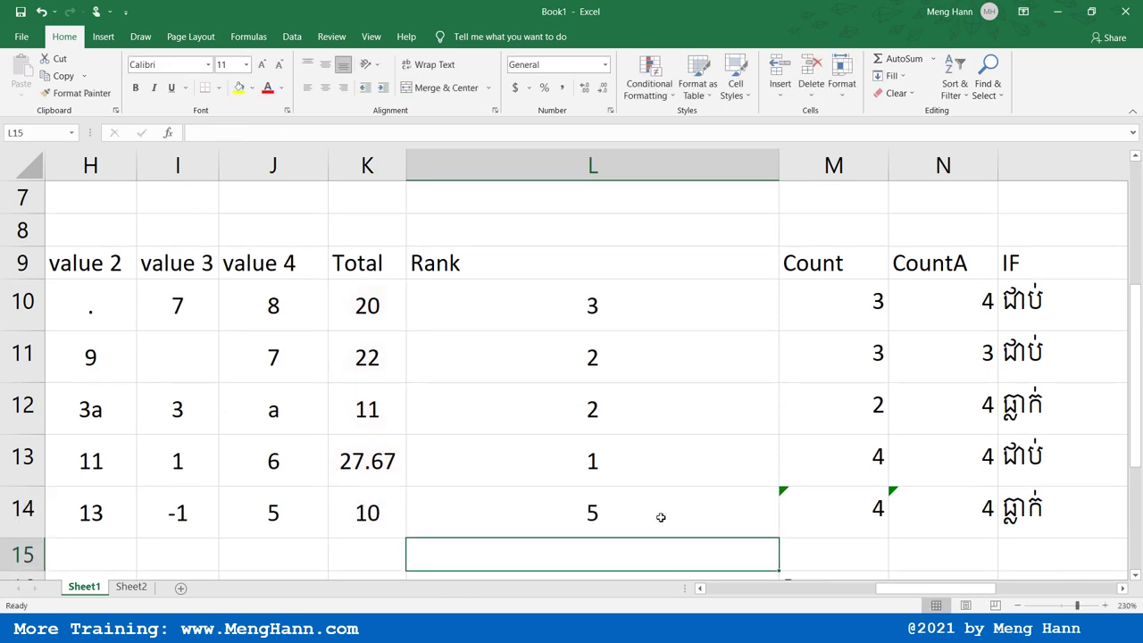
left_click(661, 517)
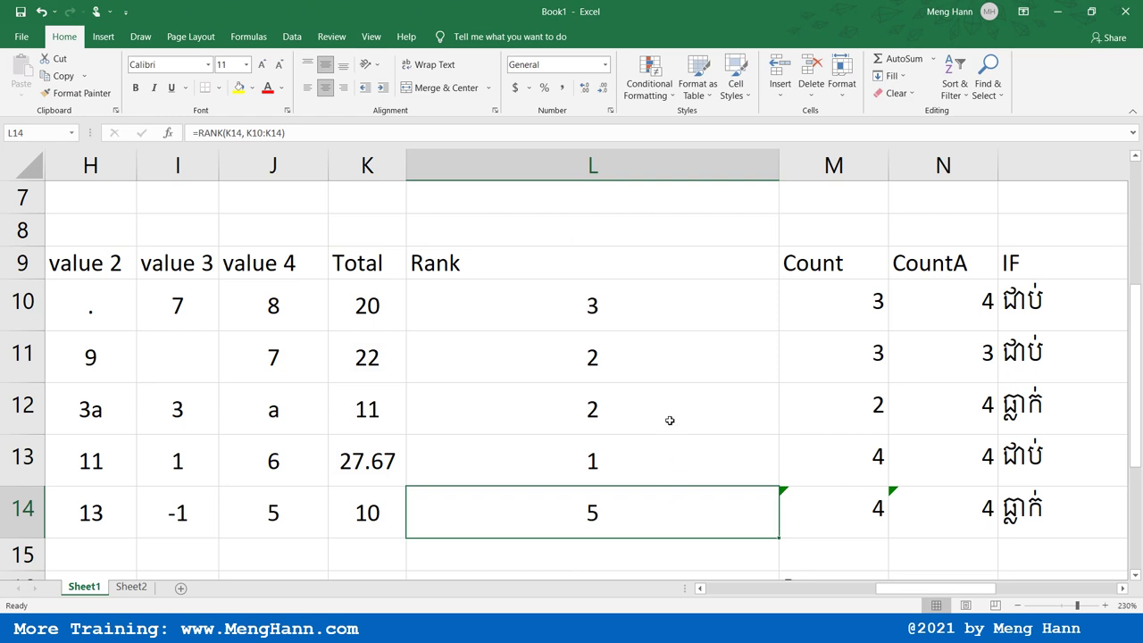
- Review L10's RANK formula and fill it down again through L14
double_click(669, 307)
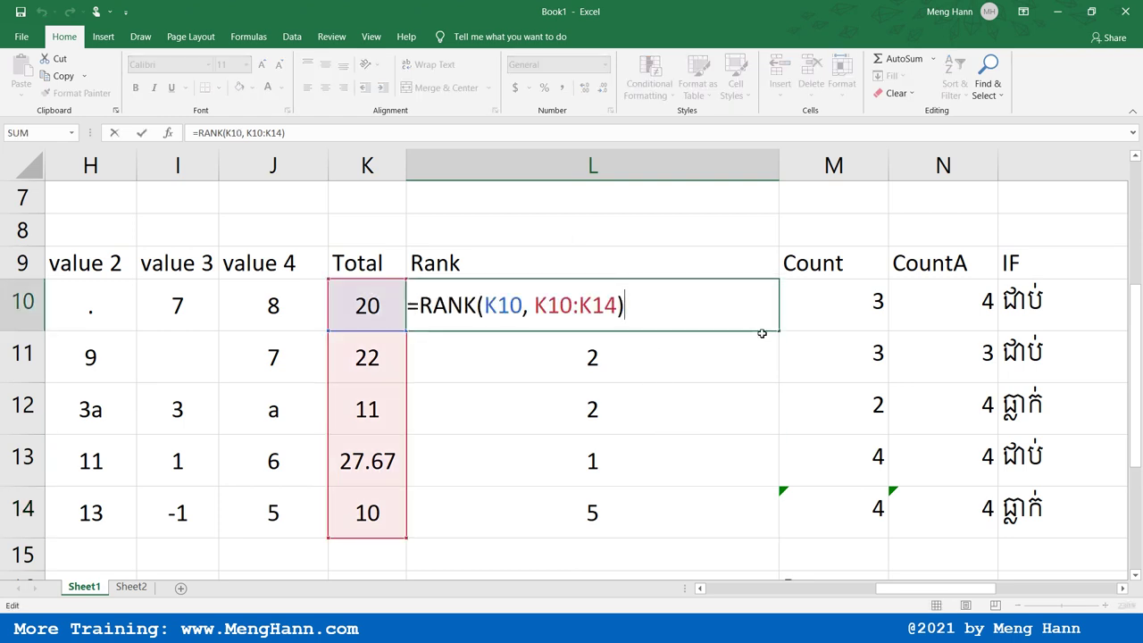
key("Return")
left_click(779, 310)
left_click(758, 324)
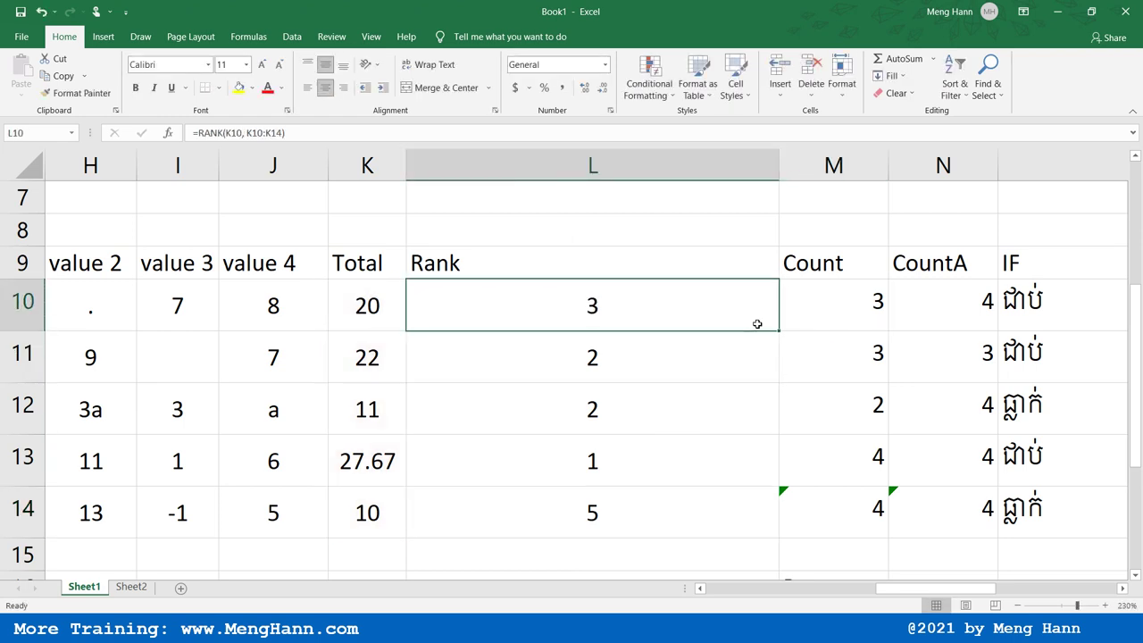
left_click_drag(778, 332, 689, 526)
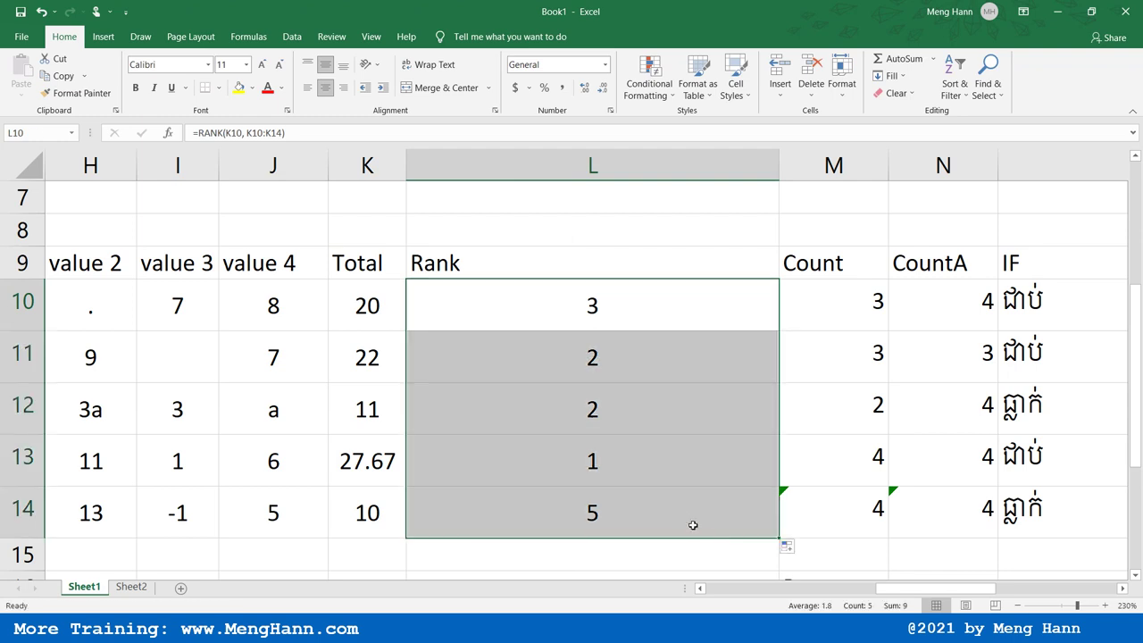
- Check the range in L14's refilled RANK formula and compare it with the formula in L10
double_click(678, 510)
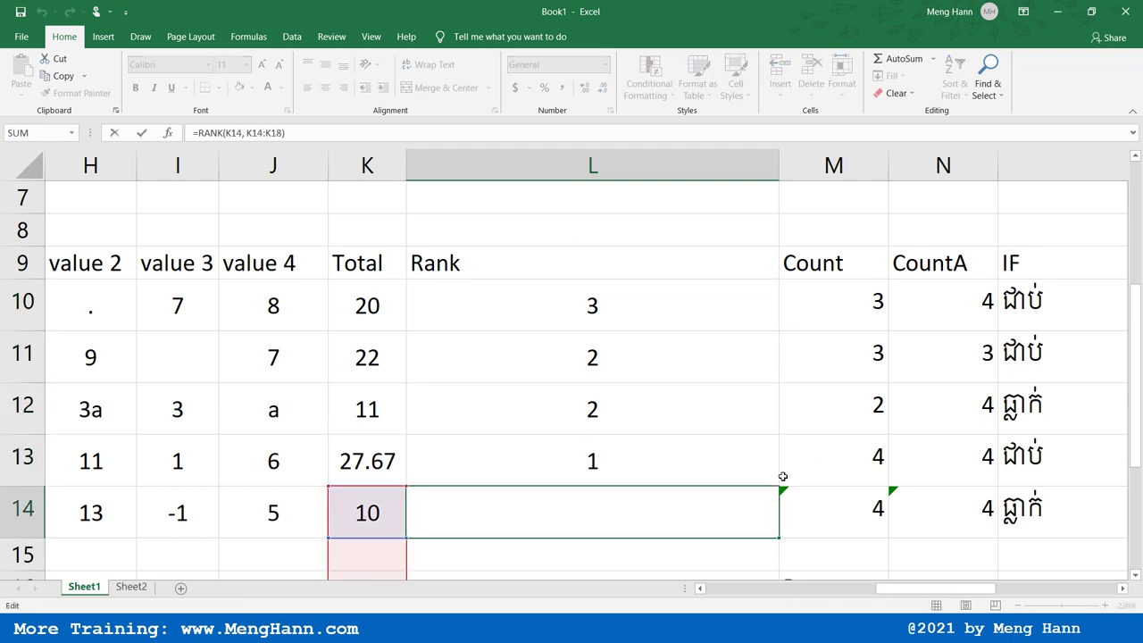
scroll(759, 484, "down", 2)
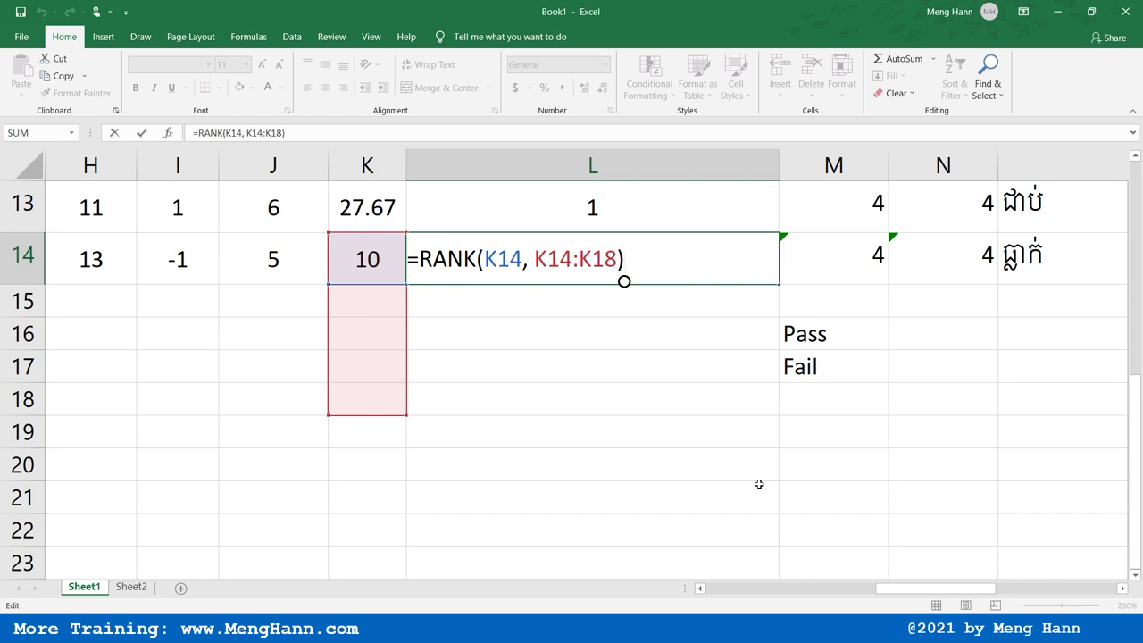
key("Return")
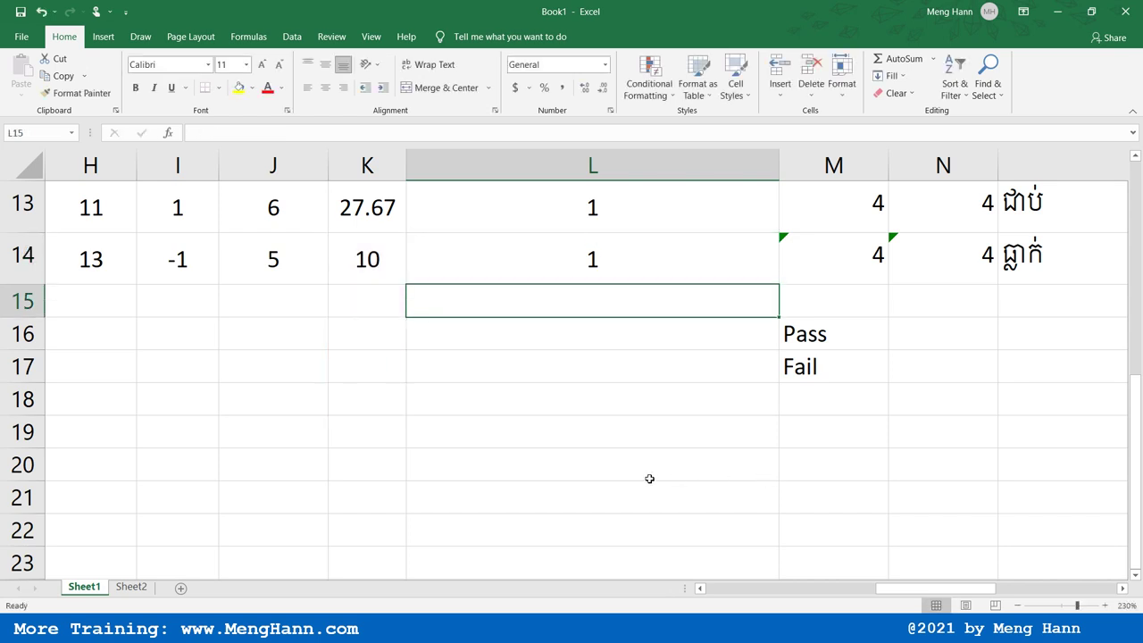
scroll(604, 429, "up", 2)
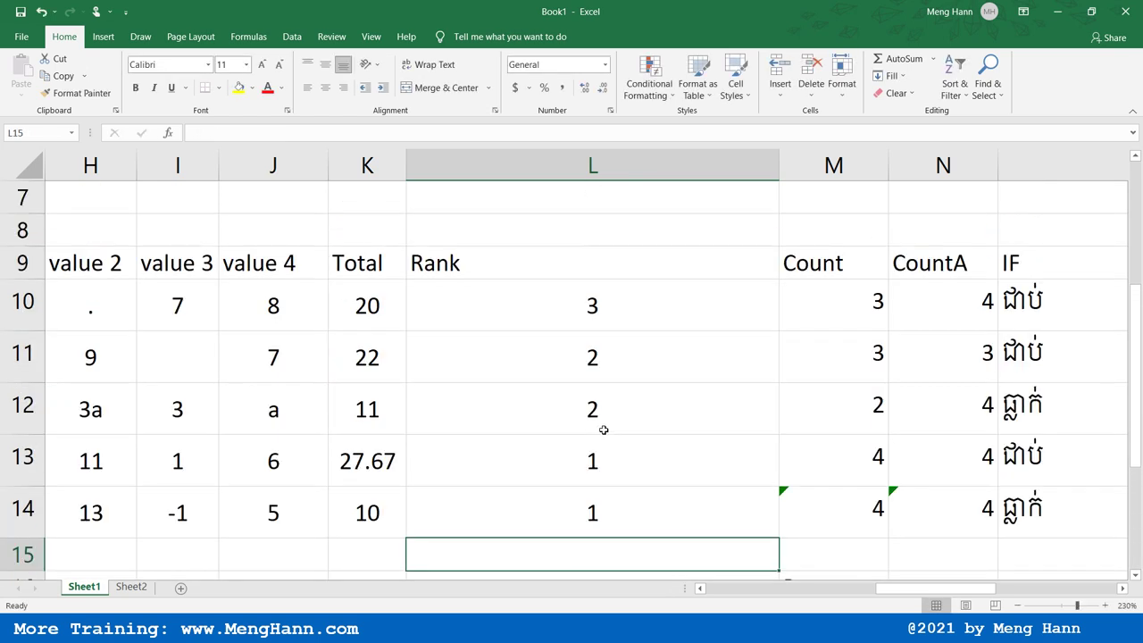
left_click_drag(575, 309, 592, 514)
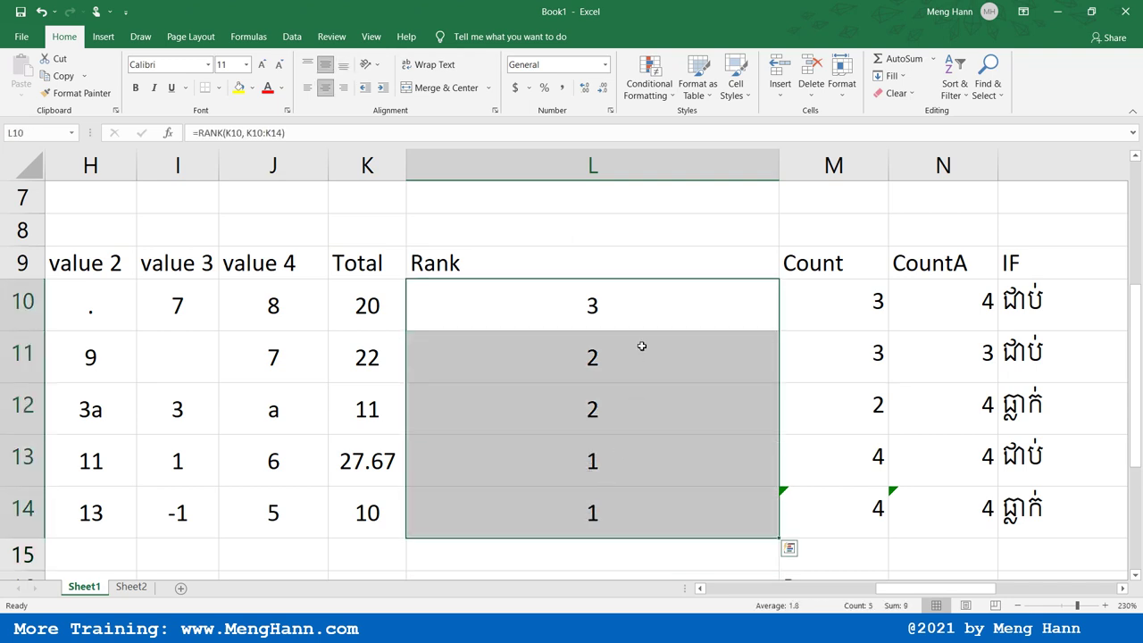
left_click(668, 305)
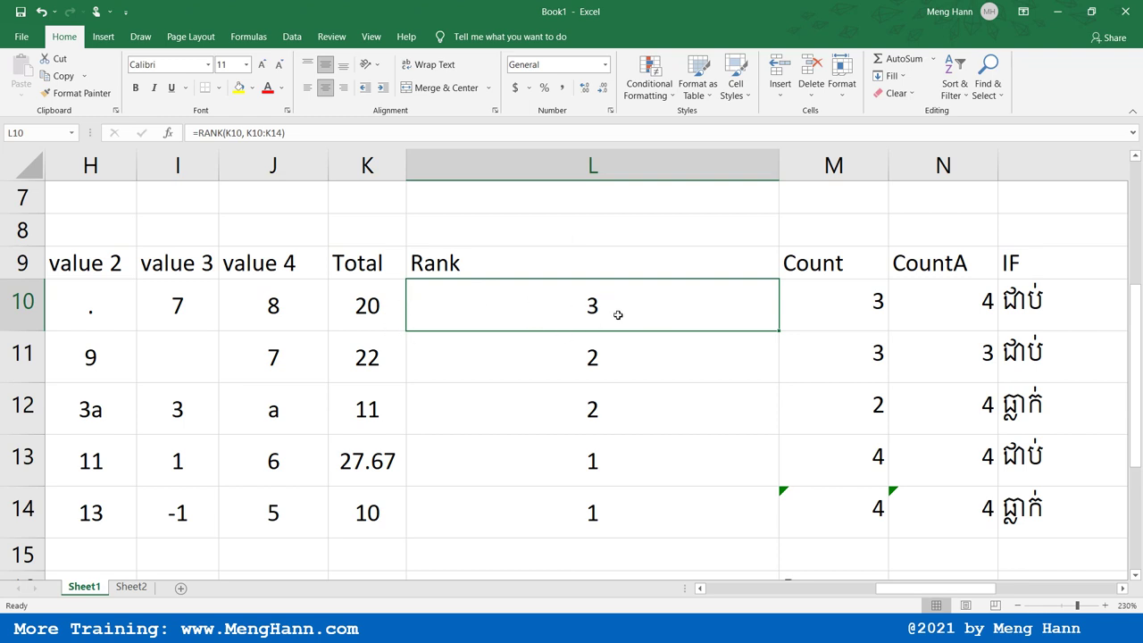
left_click(629, 510)
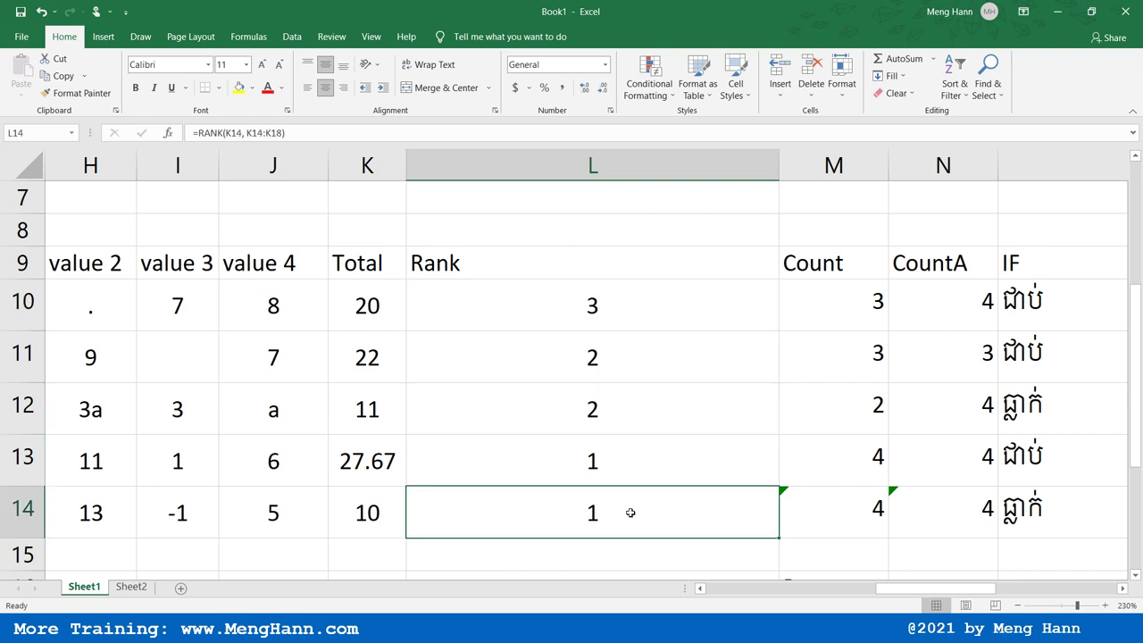
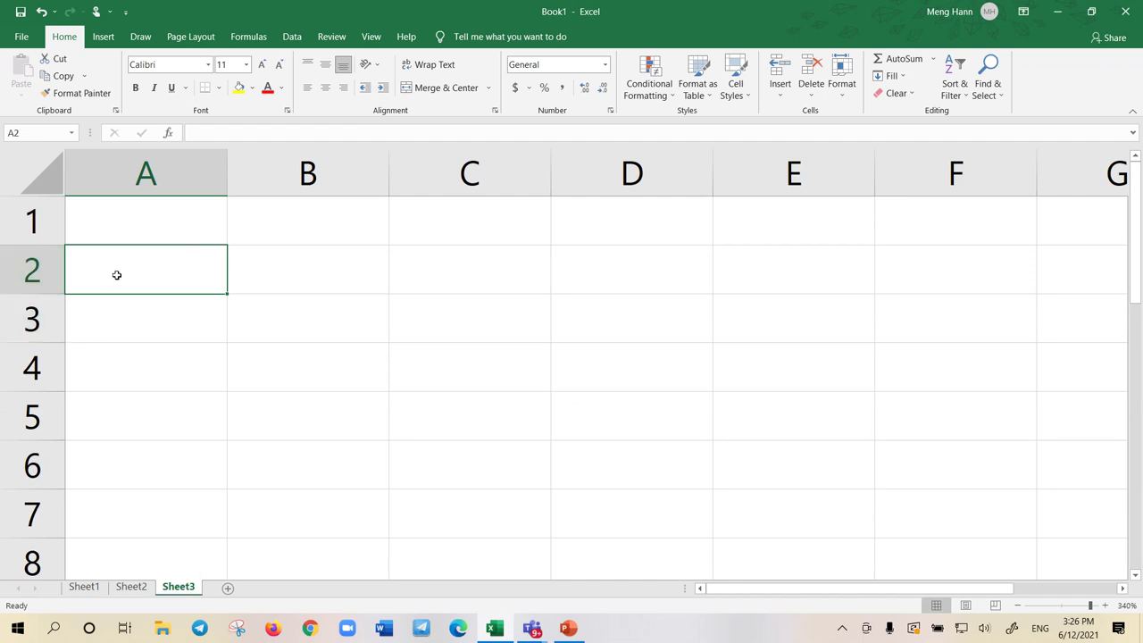
- Enter 90 in cell A2 of Sheet3
type("10")
key("BackSpace")
key("BackSpace")
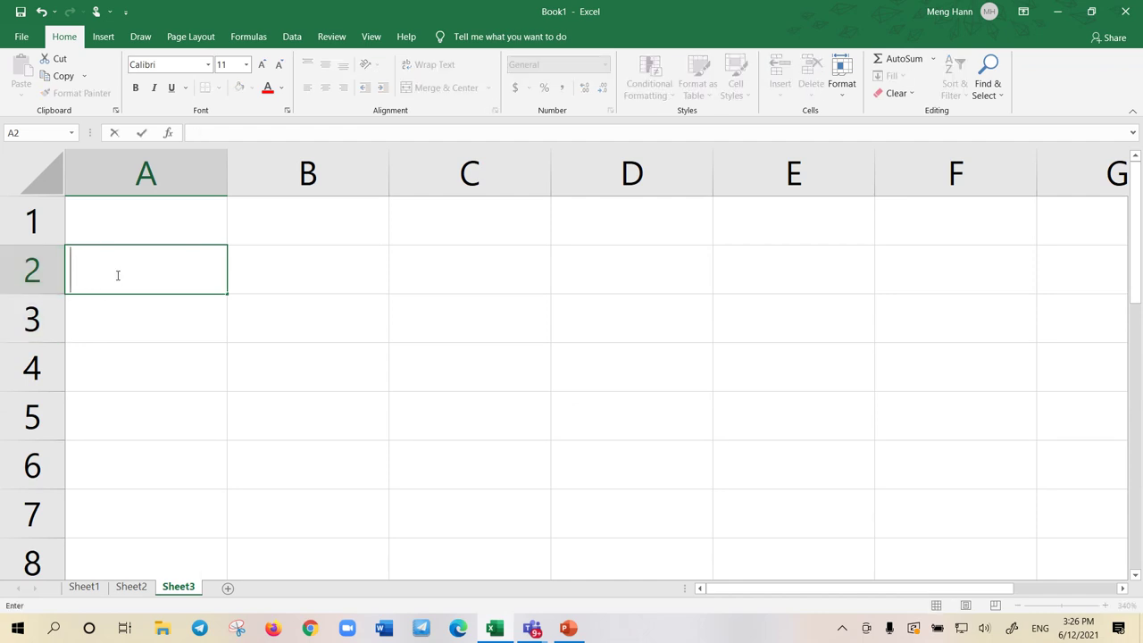
type("90")
key("Return")
- Widen column B to several times its width and start an IF formula in B2 that returns "A" when A2>=90
left_click(280, 265)
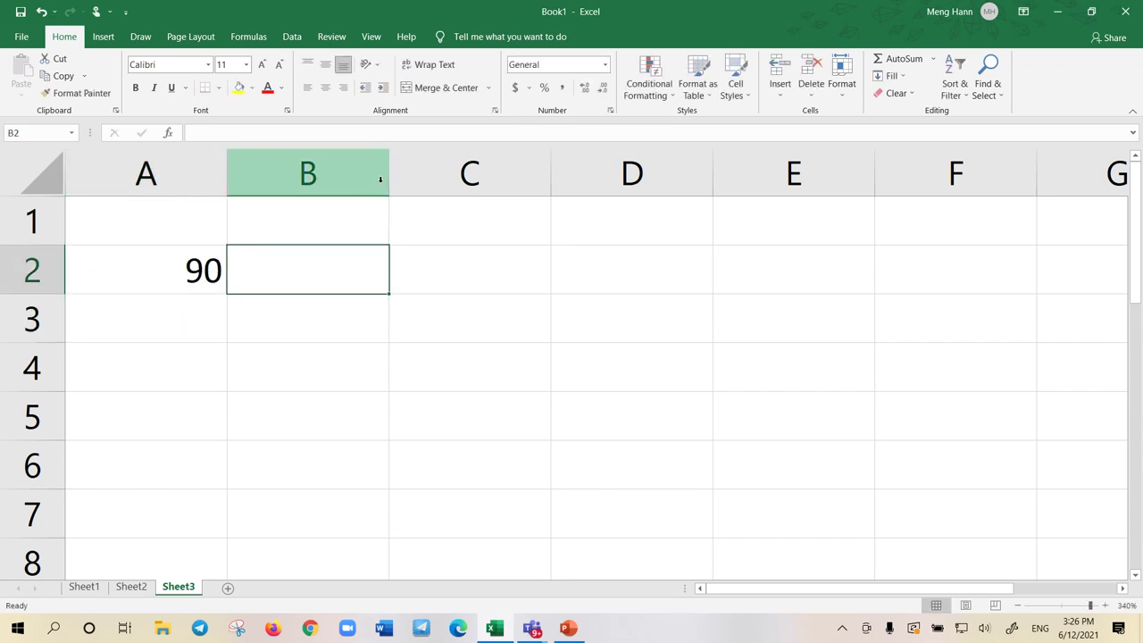
left_click_drag(389, 174, 1002, 171)
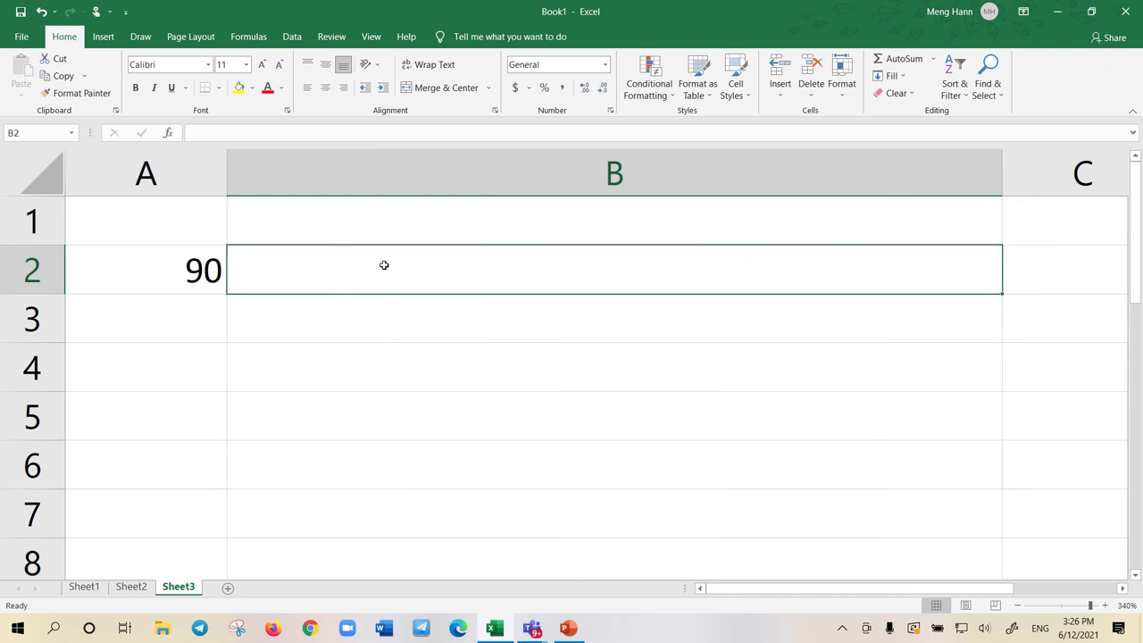
type("=")
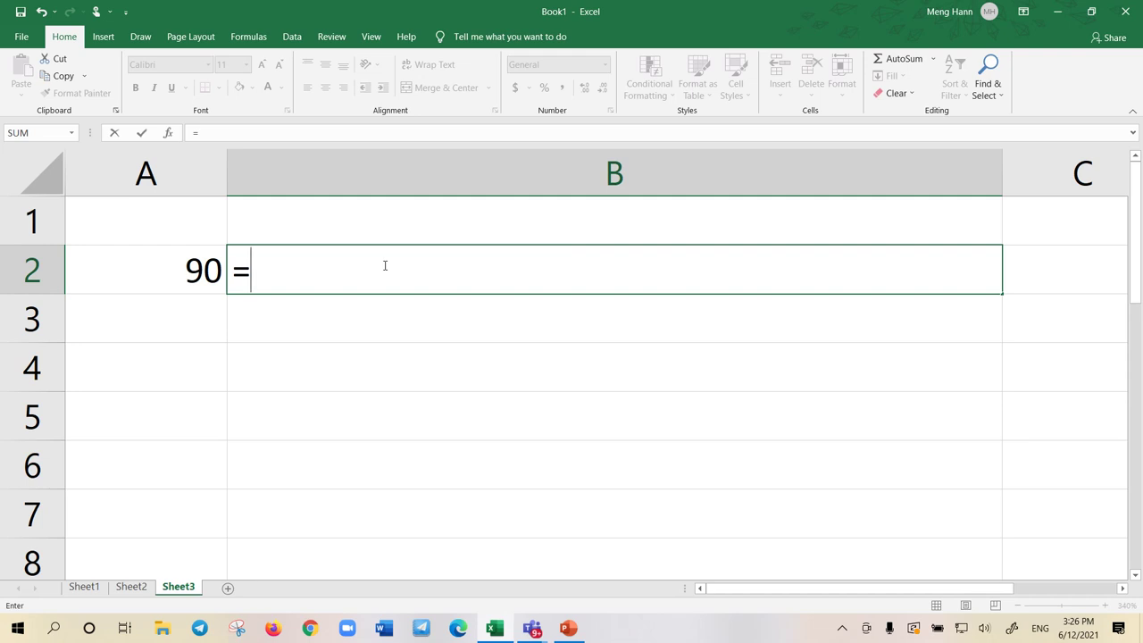
type("IF(")
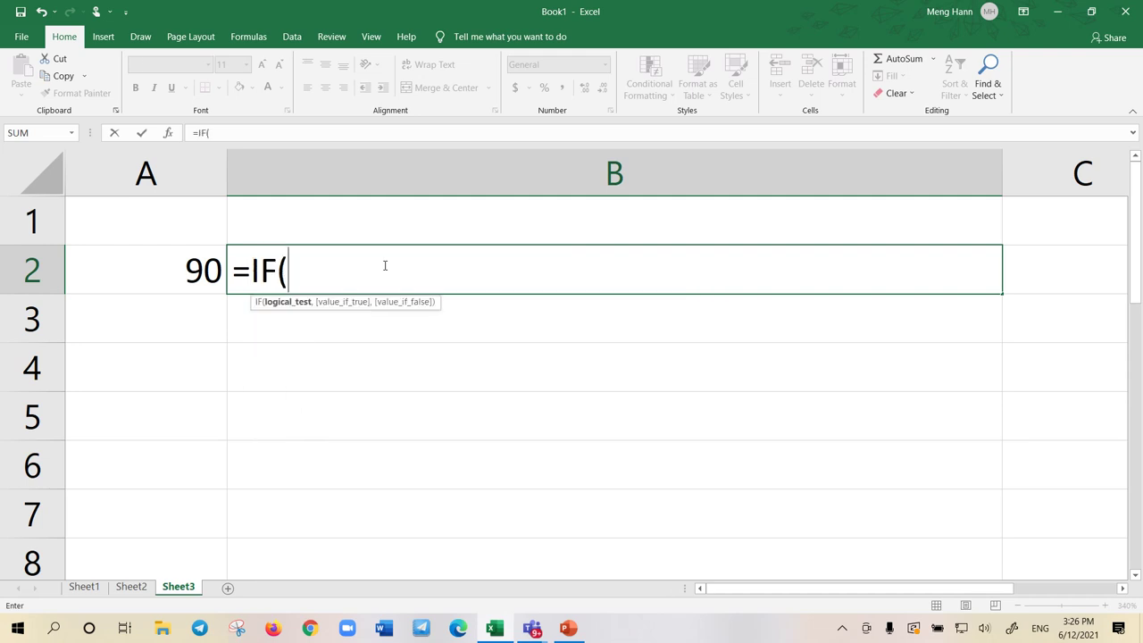
left_click(199, 271)
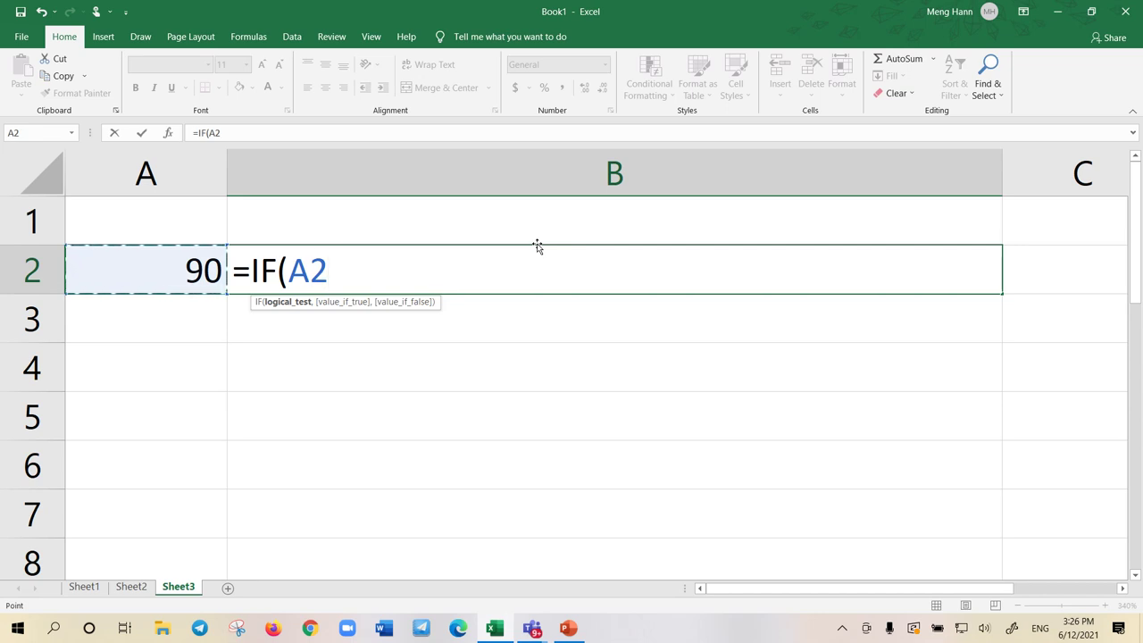
type(">=")
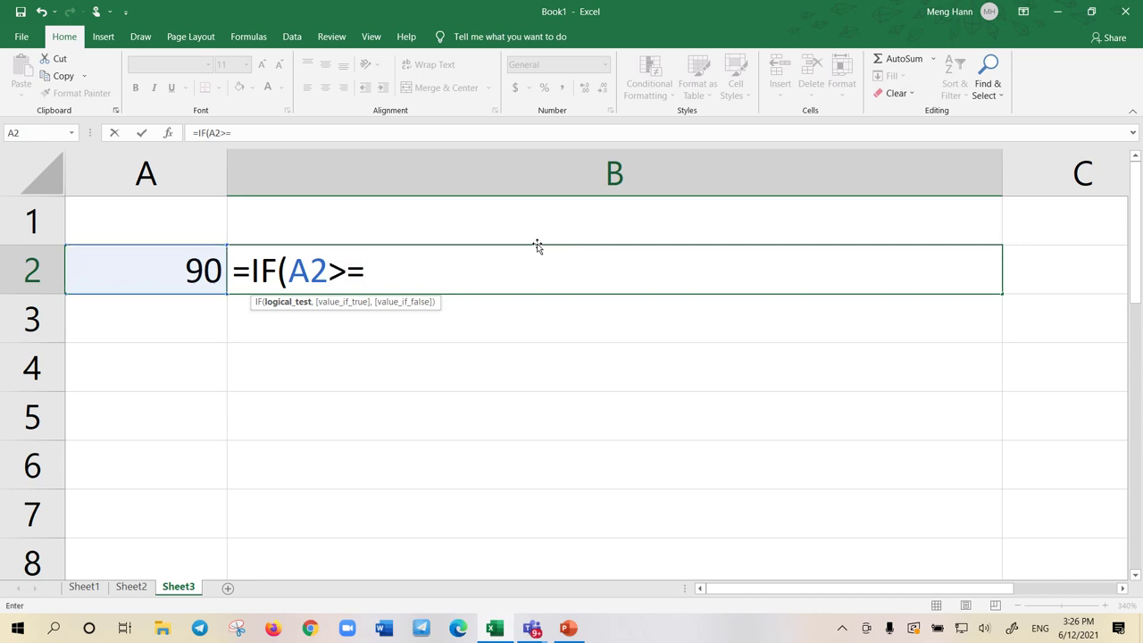
type("90")
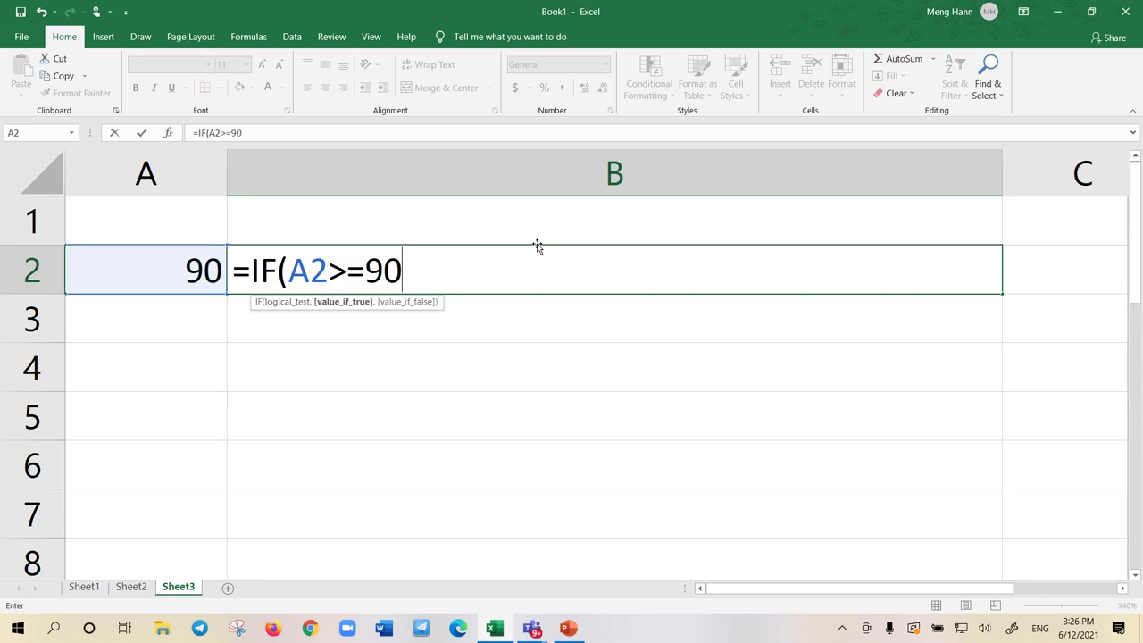
type(",\"A\"")
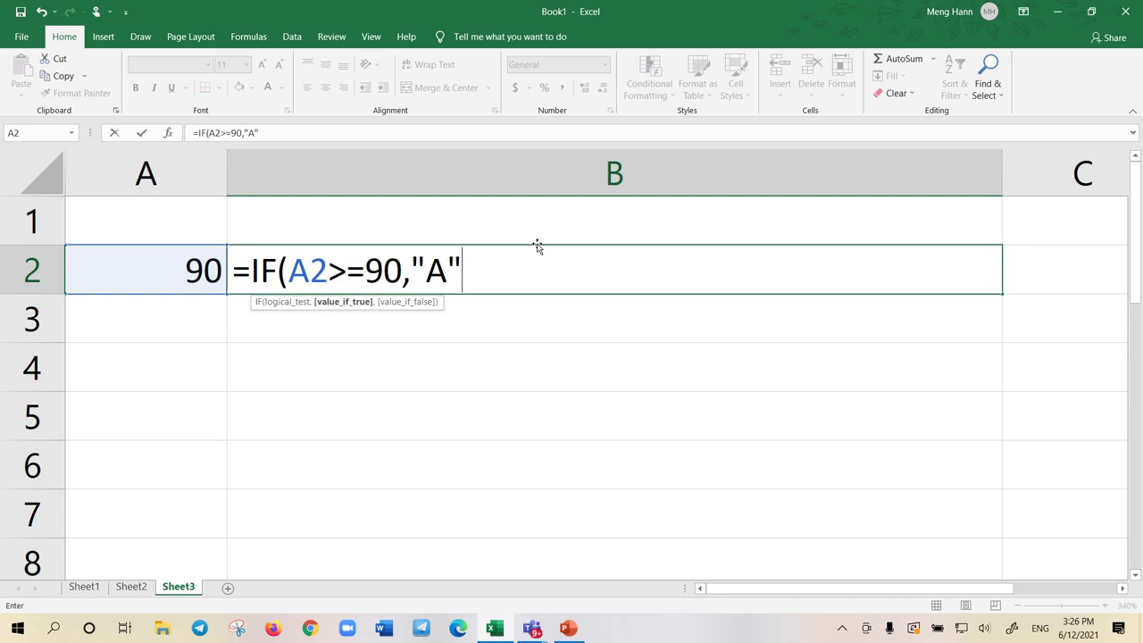
- Nest a second IF as the value-if-false in B2's formula, testing A2>=80
type(", ")
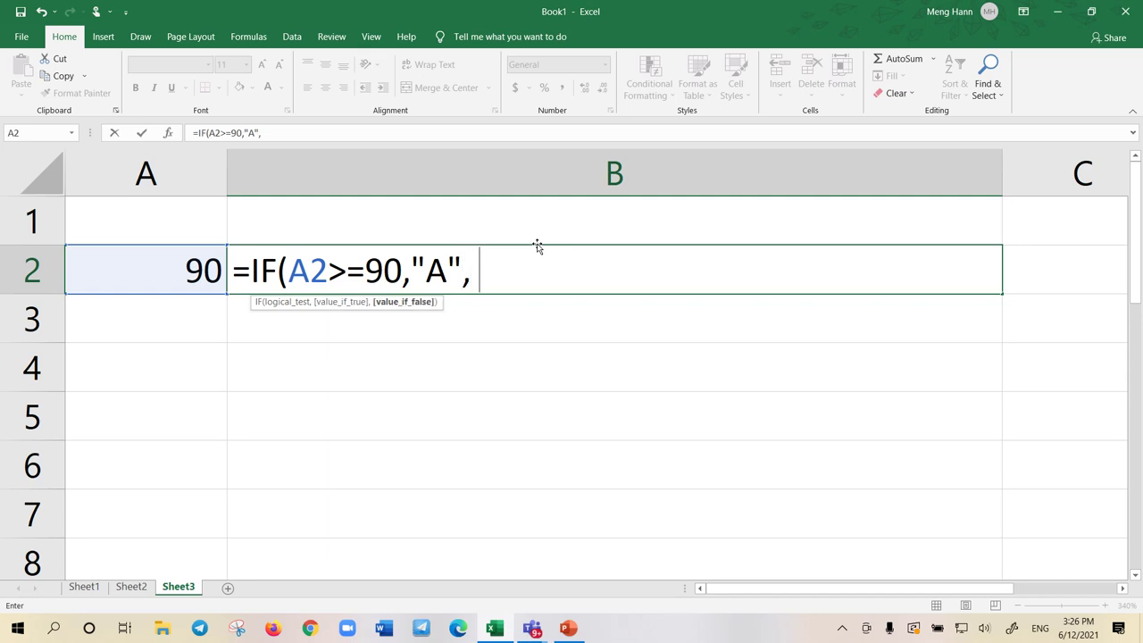
type("If")
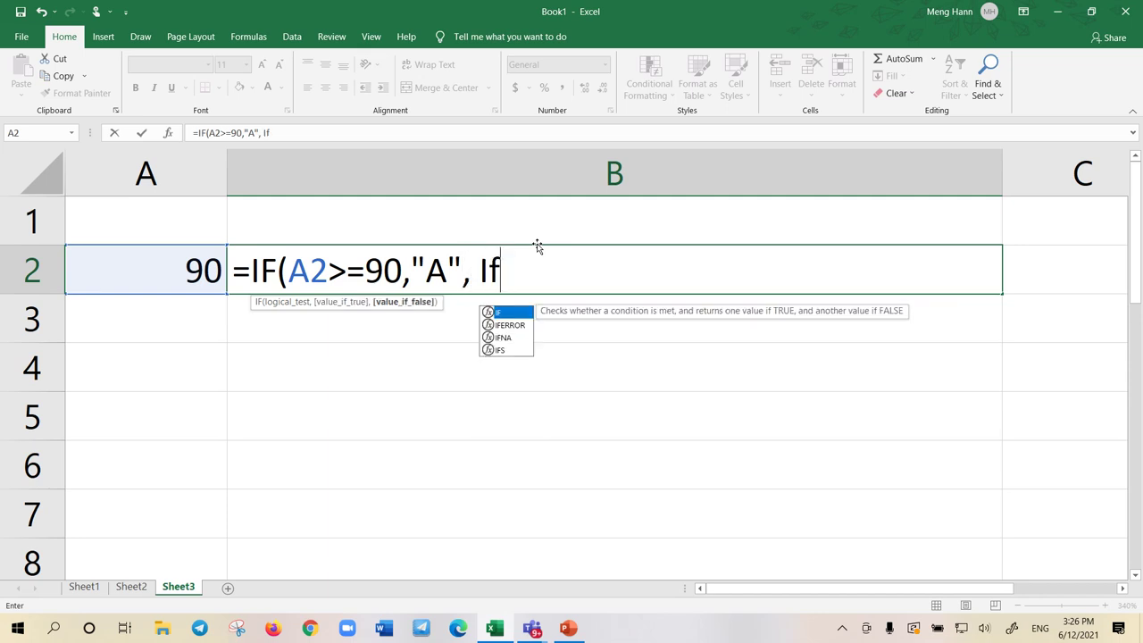
type("(")
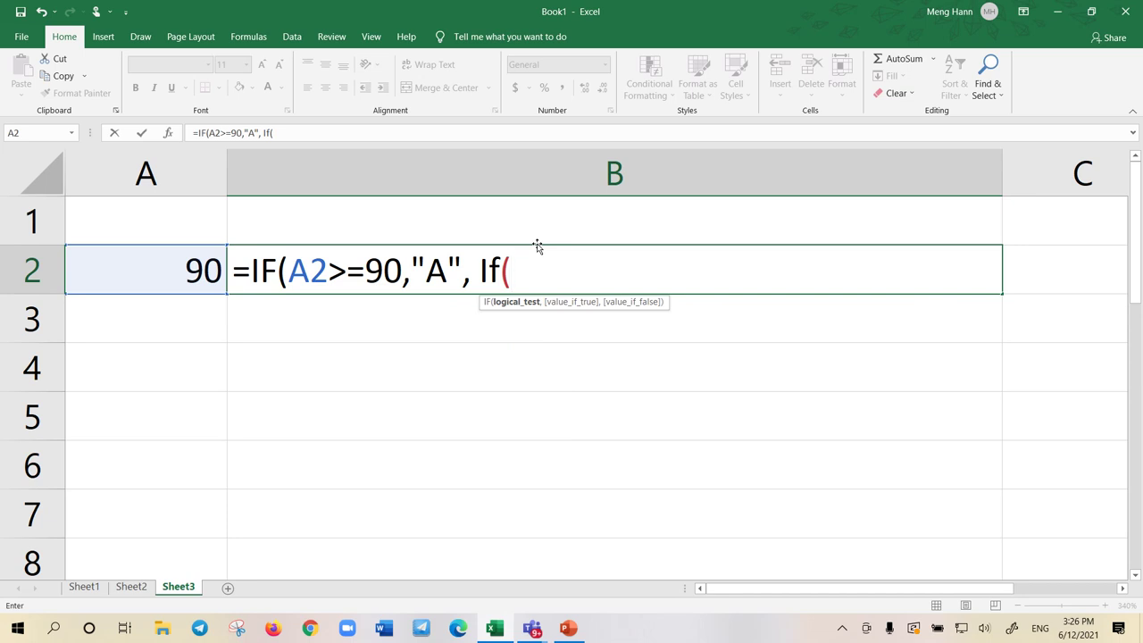
left_click(200, 273)
type(">=8")
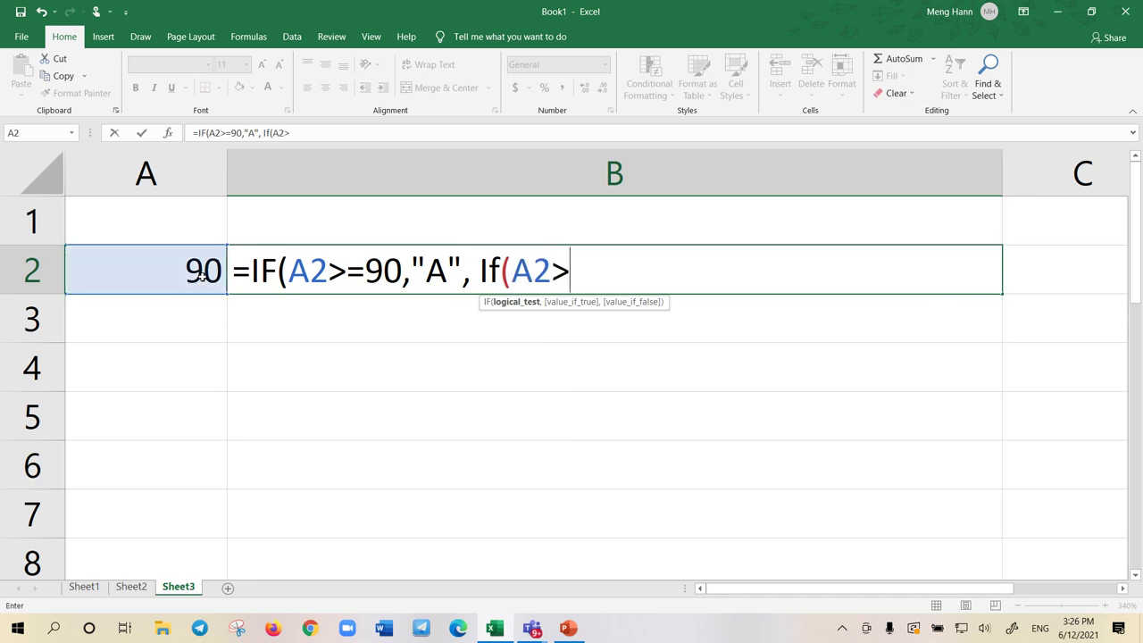
type("0")
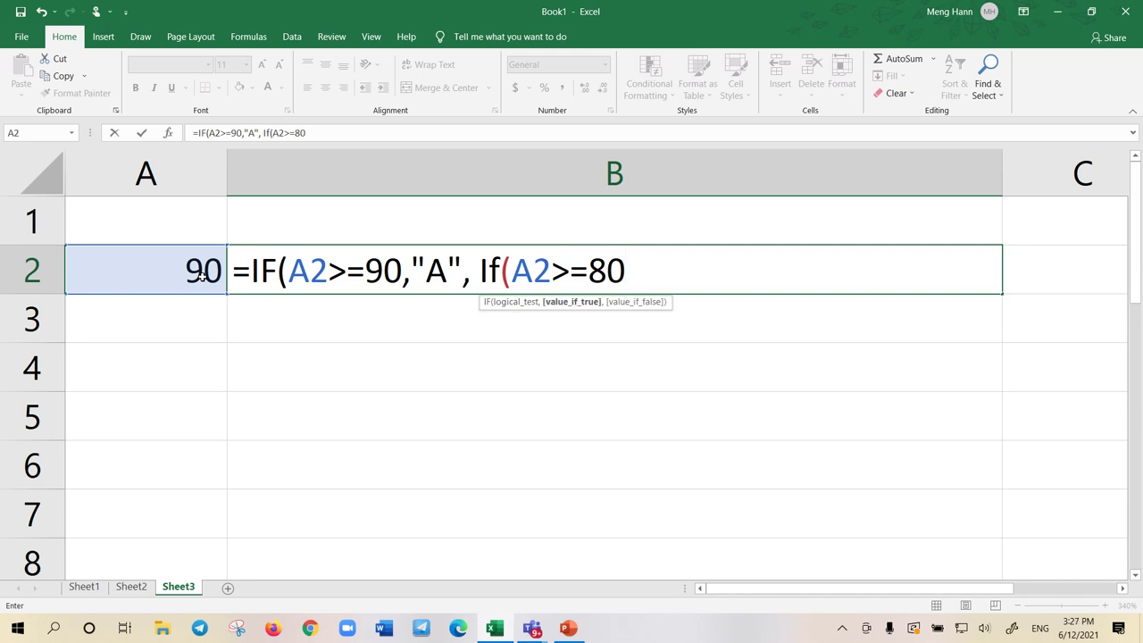
- Return "B" for the A2>=80 test and nest a third IF that returns "C" when A2>=70
type(",\"B\",")
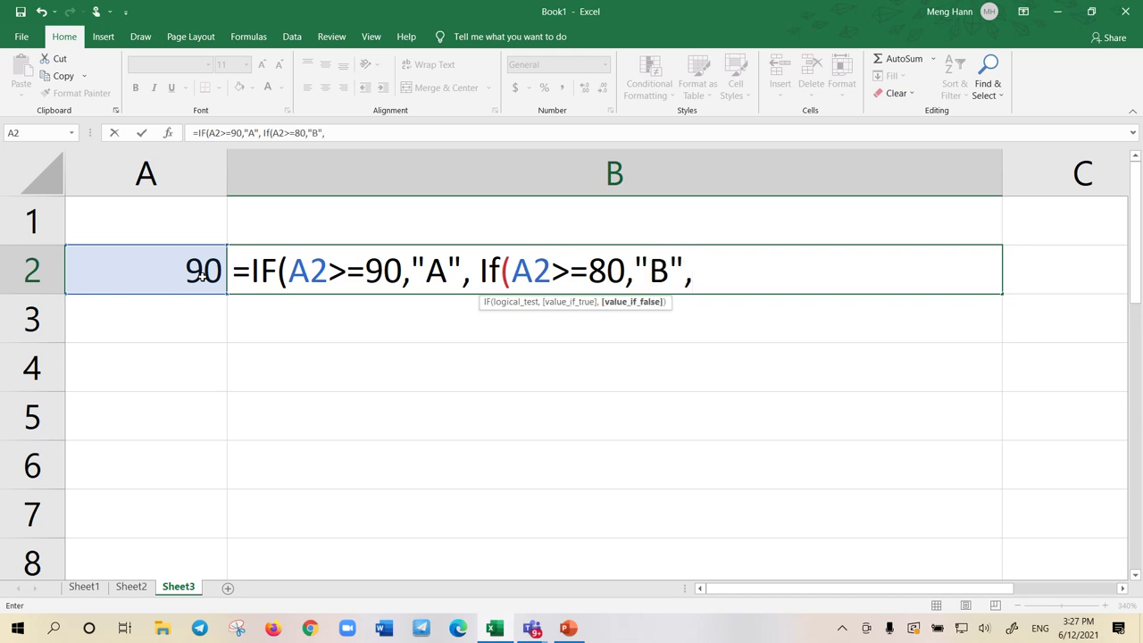
type("I")
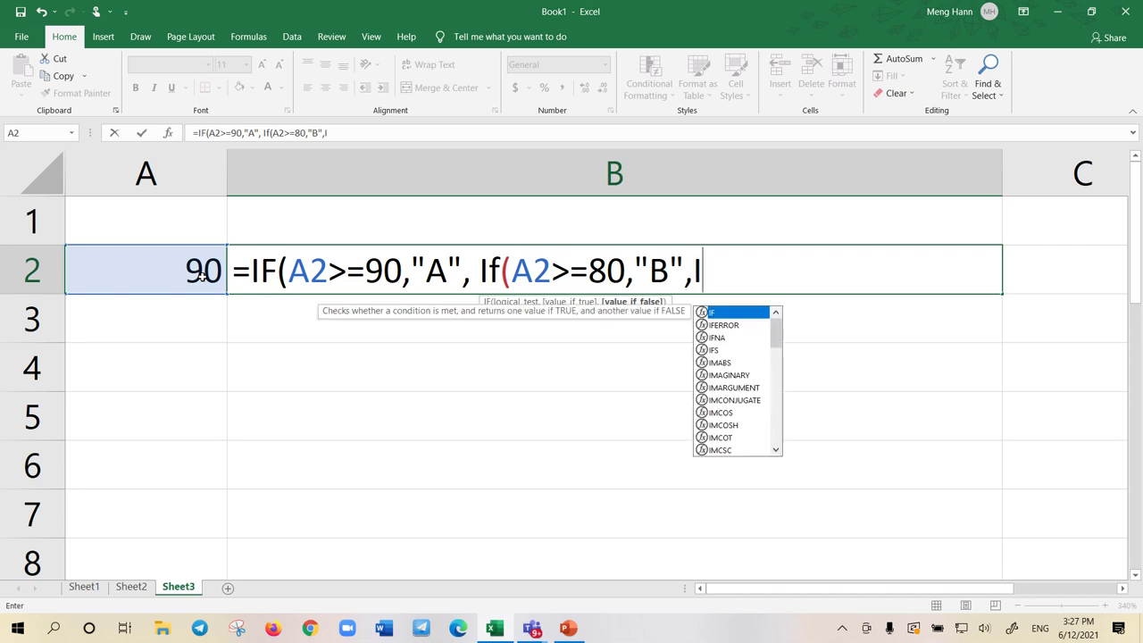
type("f(")
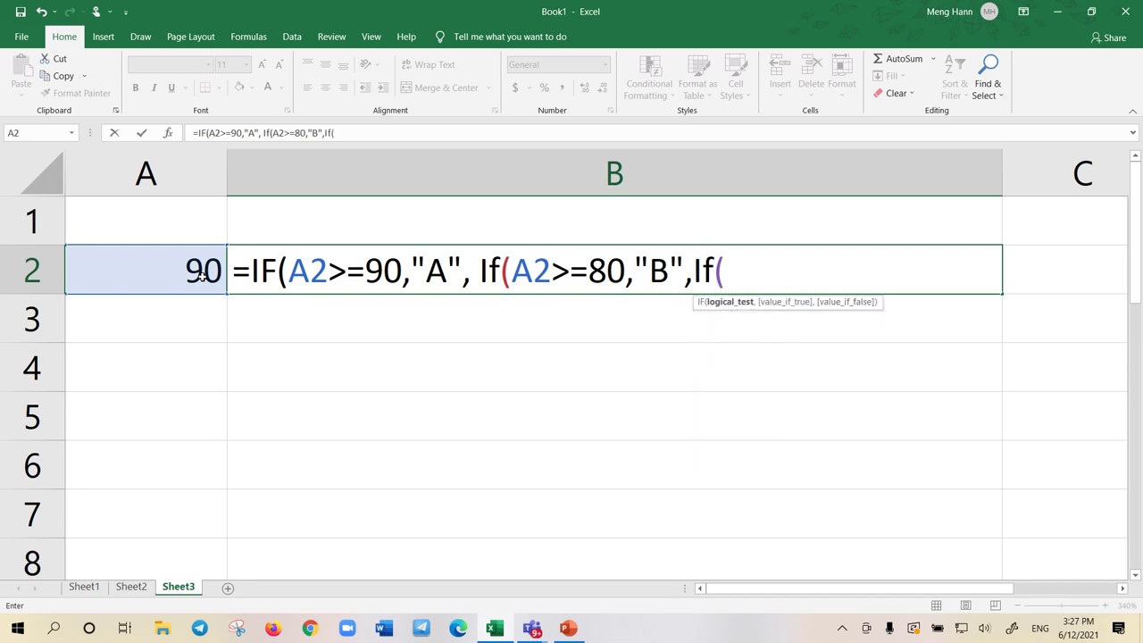
left_click(203, 276)
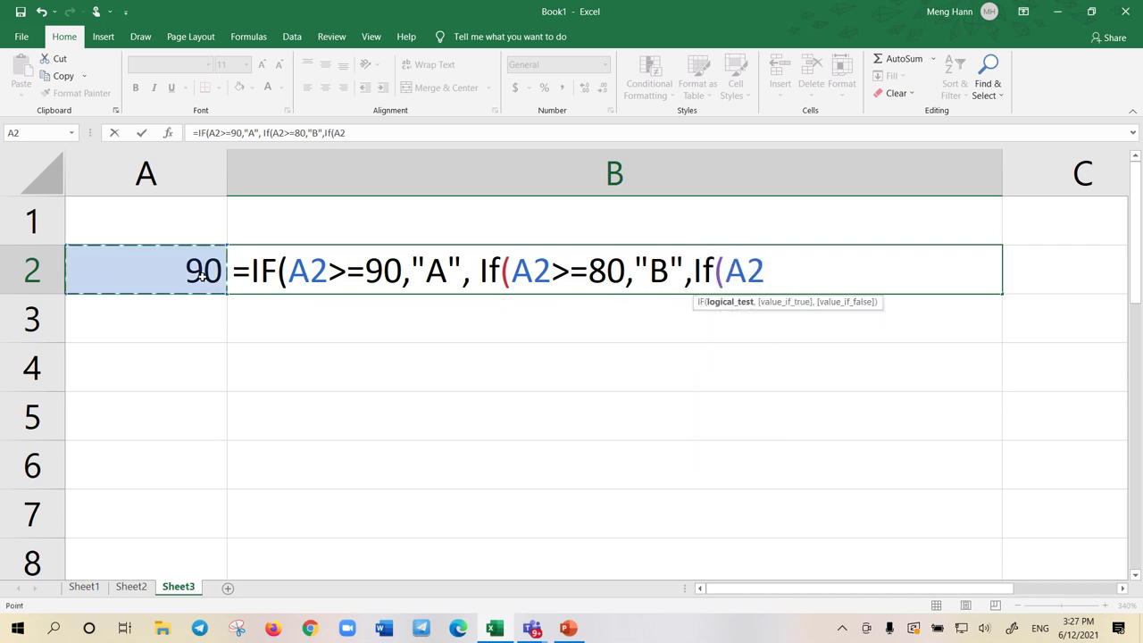
type(">=")
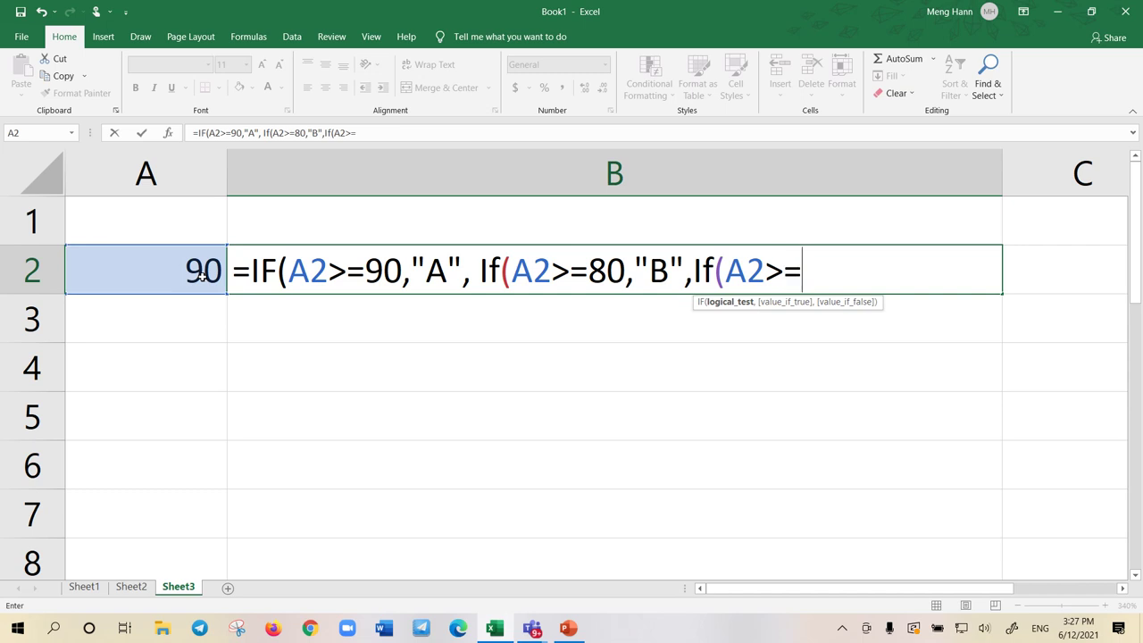
type("70,\"")
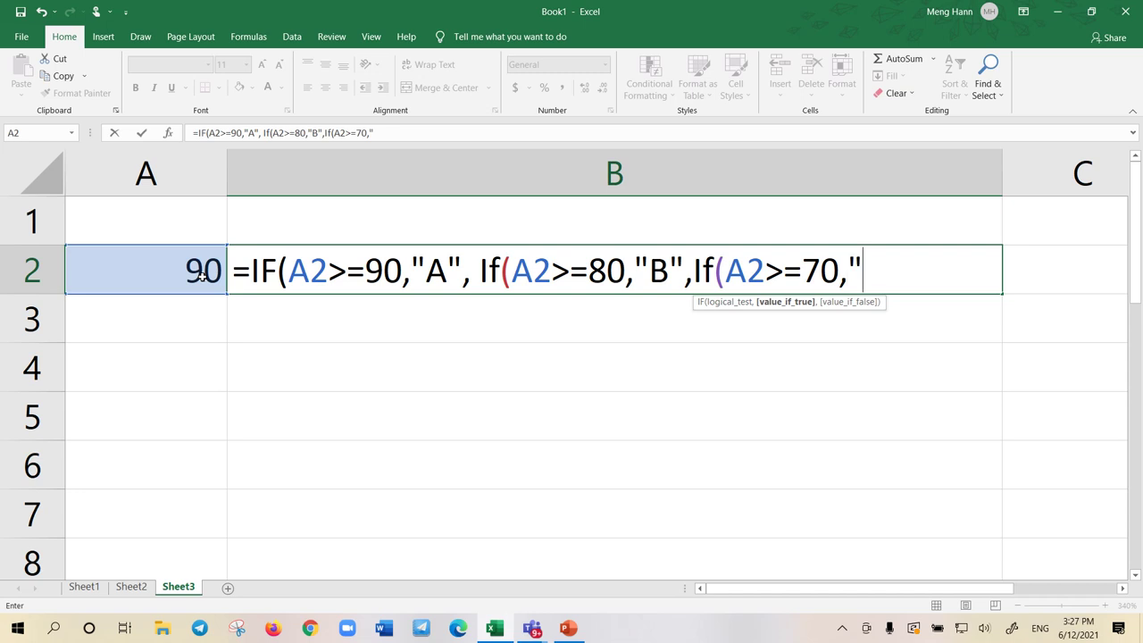
type("C\",")
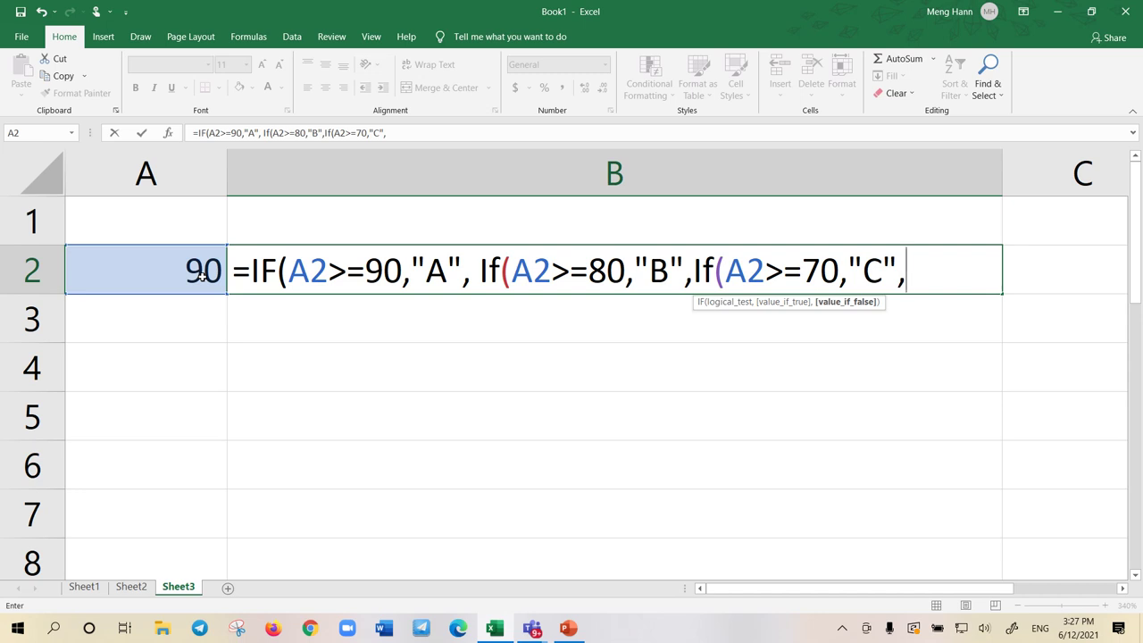
- Nest a fourth IF in B2's formula that returns "D" when A2>=60
type("If(")
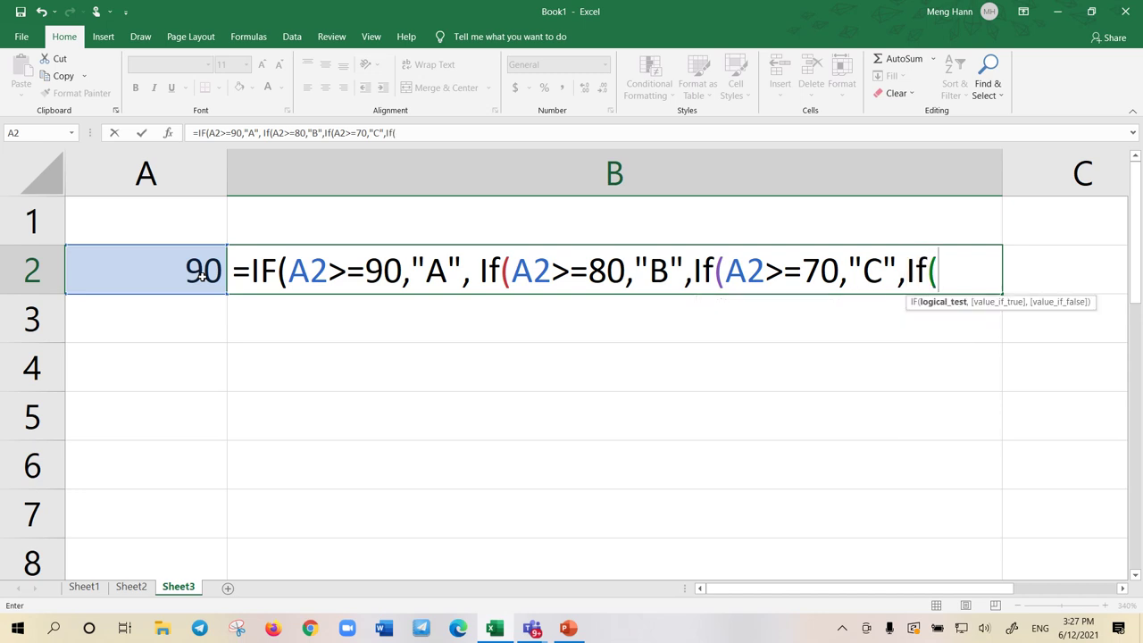
left_click(204, 276)
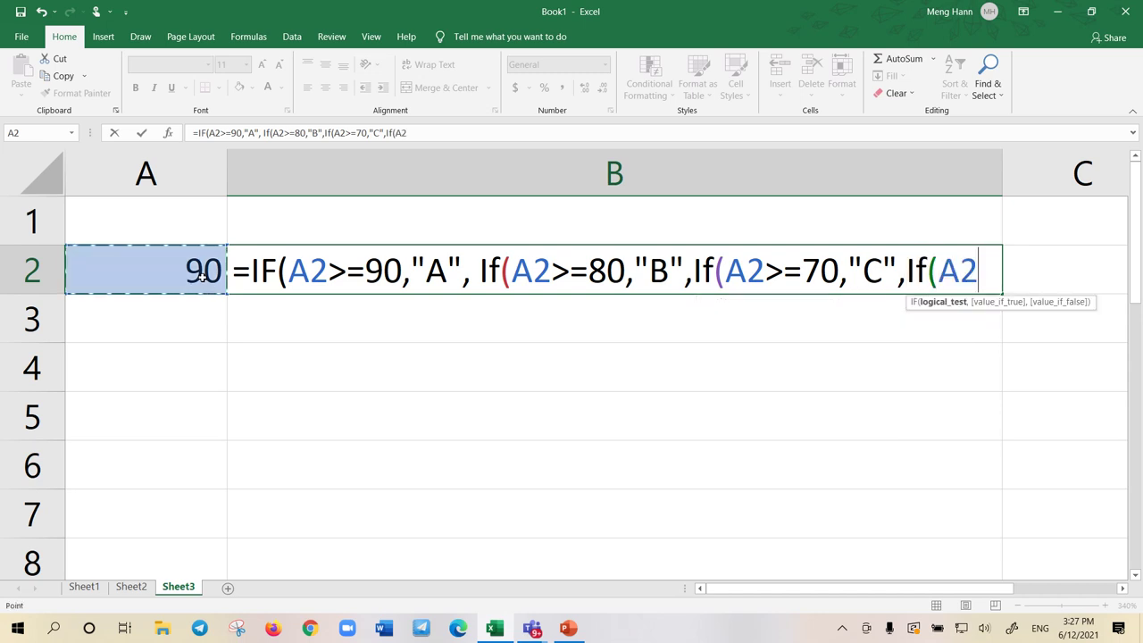
type(">")
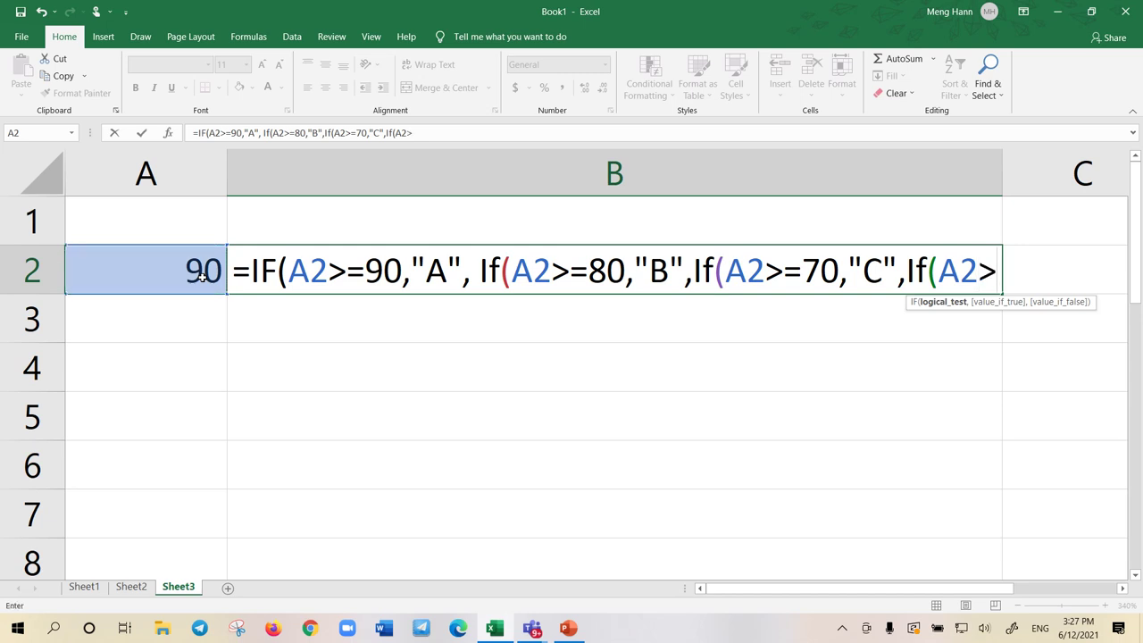
type("=60,")
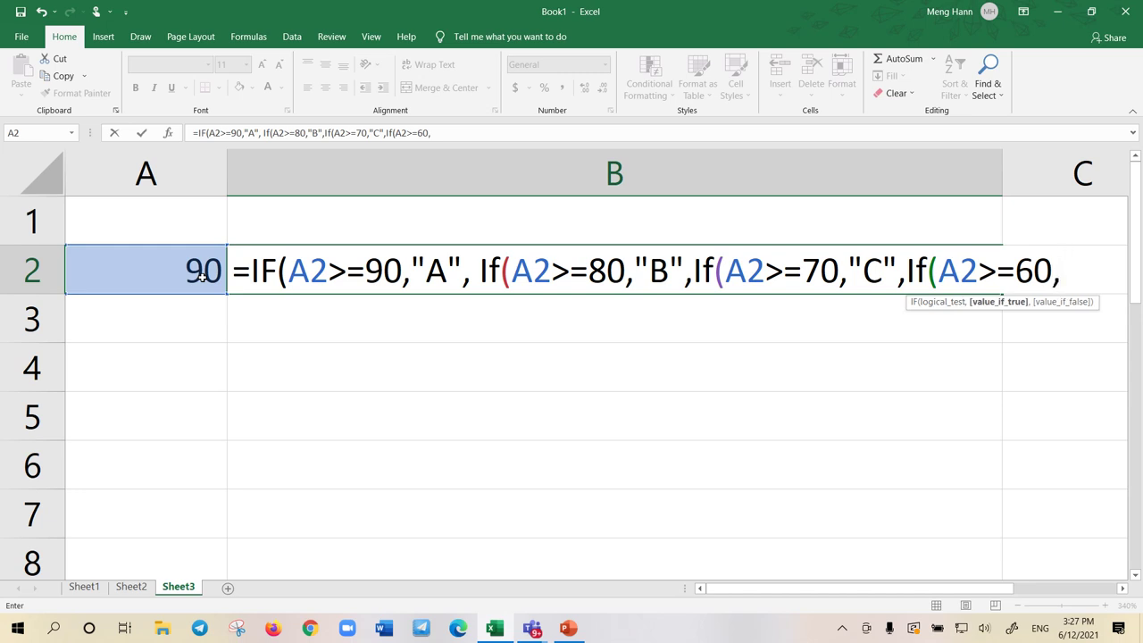
type("\"C")
key("BackSpace")
type("D\",")
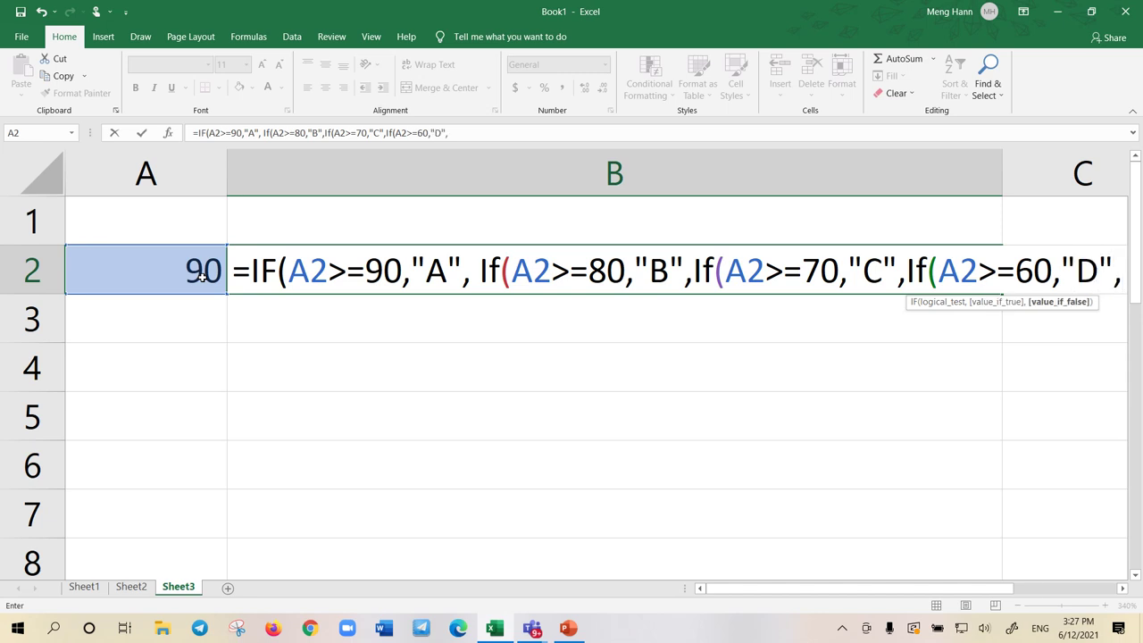
- Nest a fifth IF in B2's formula that returns "E" when A2>=50
type("I")
key("BackSpace")
type("If(")
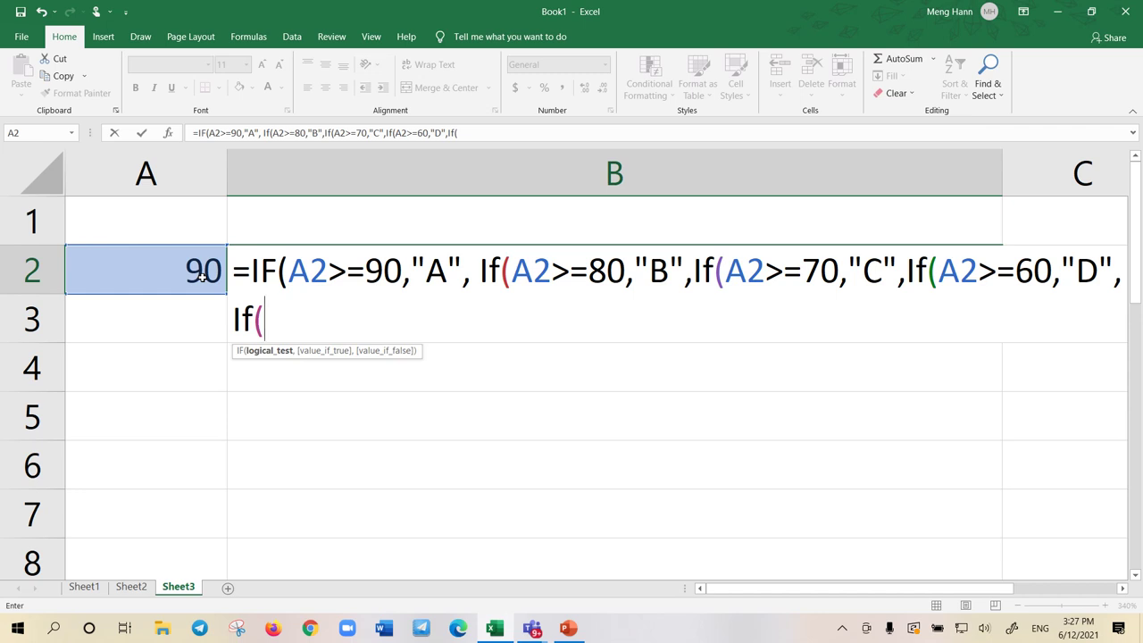
left_click(202, 276)
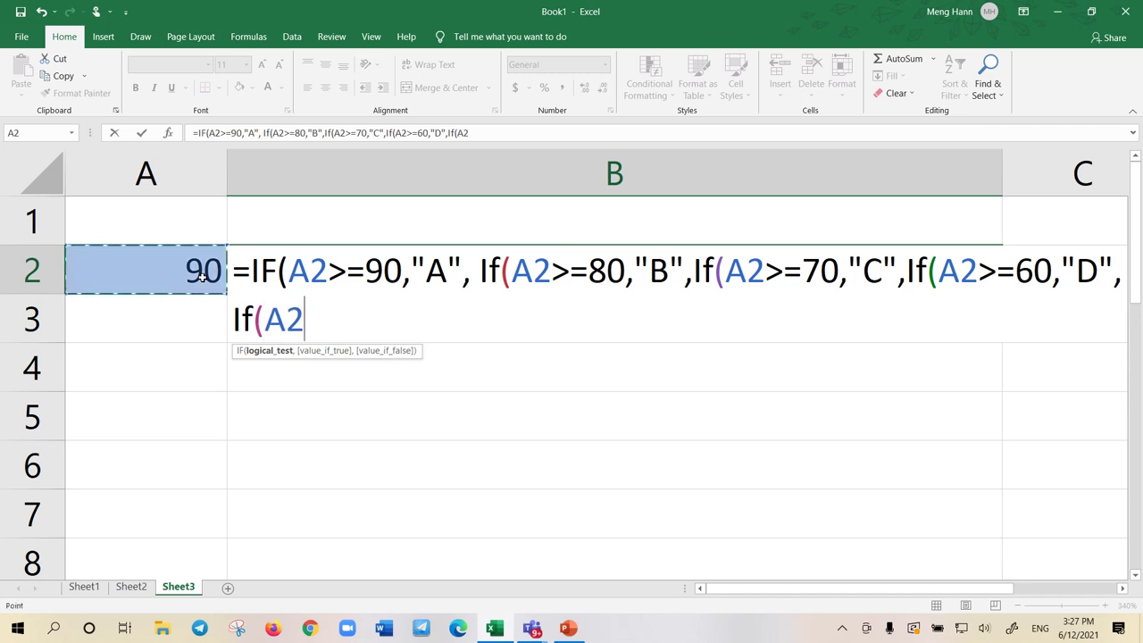
type(">=")
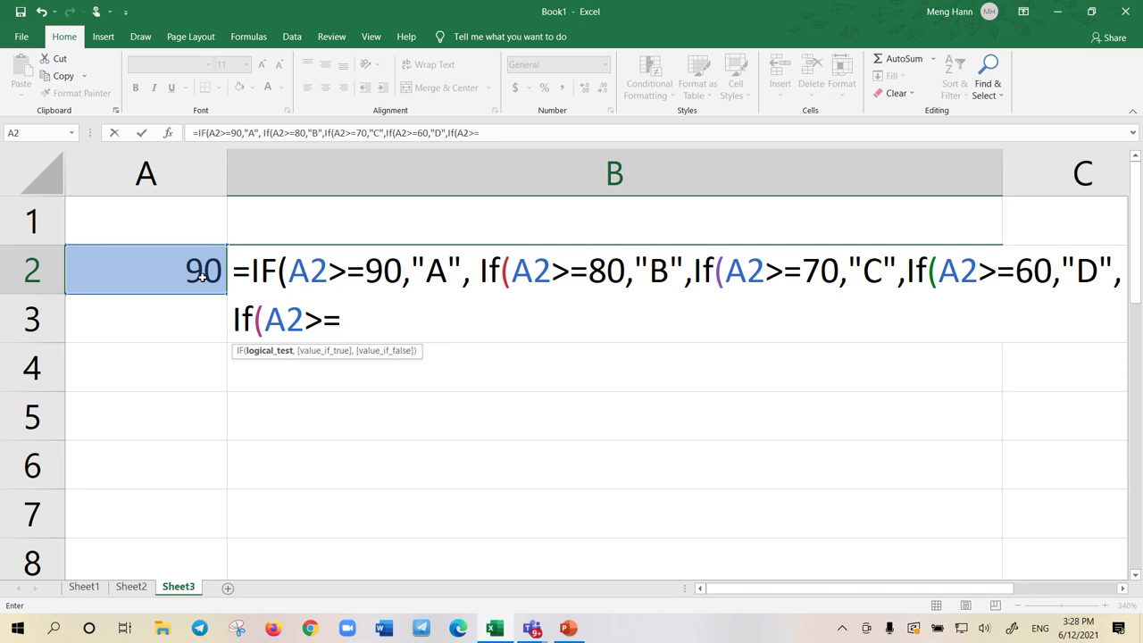
type("50")
type(",\"")
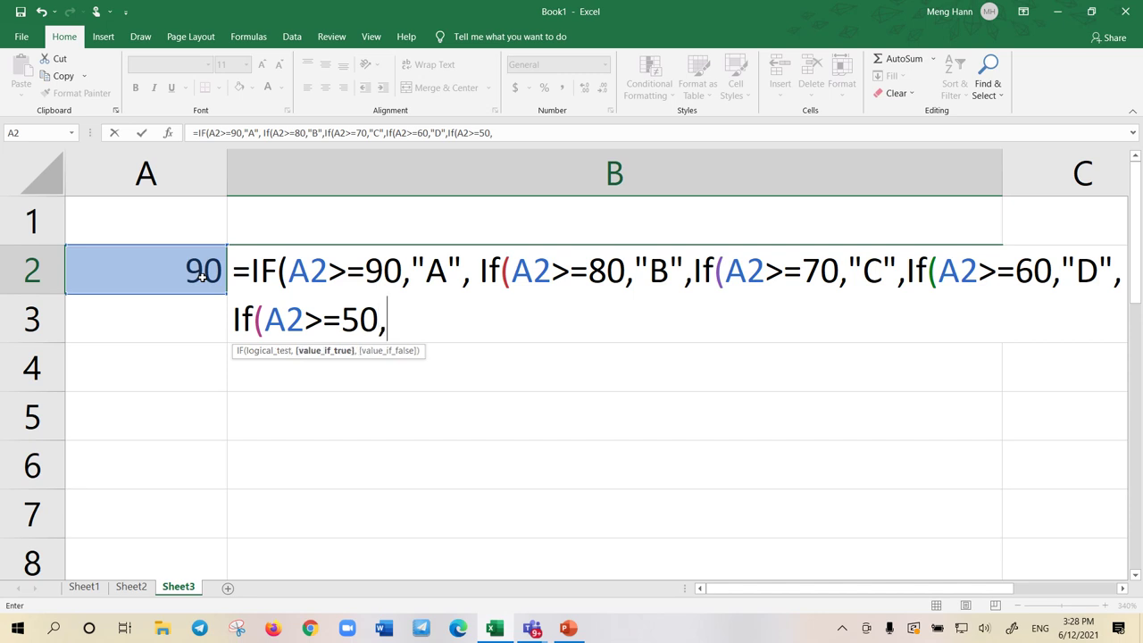
type("E\"")
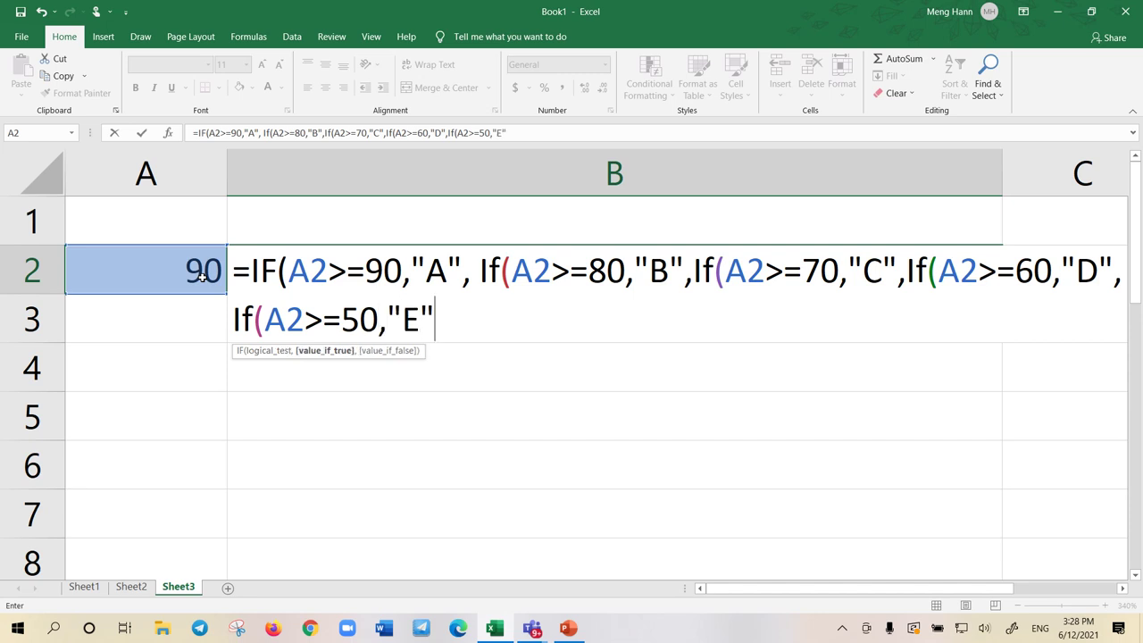
- Add "F" as the innermost IF's value-if-false, close its parenthesis, and highlight that whole If(A2>=50,"E","F") part
type(",")
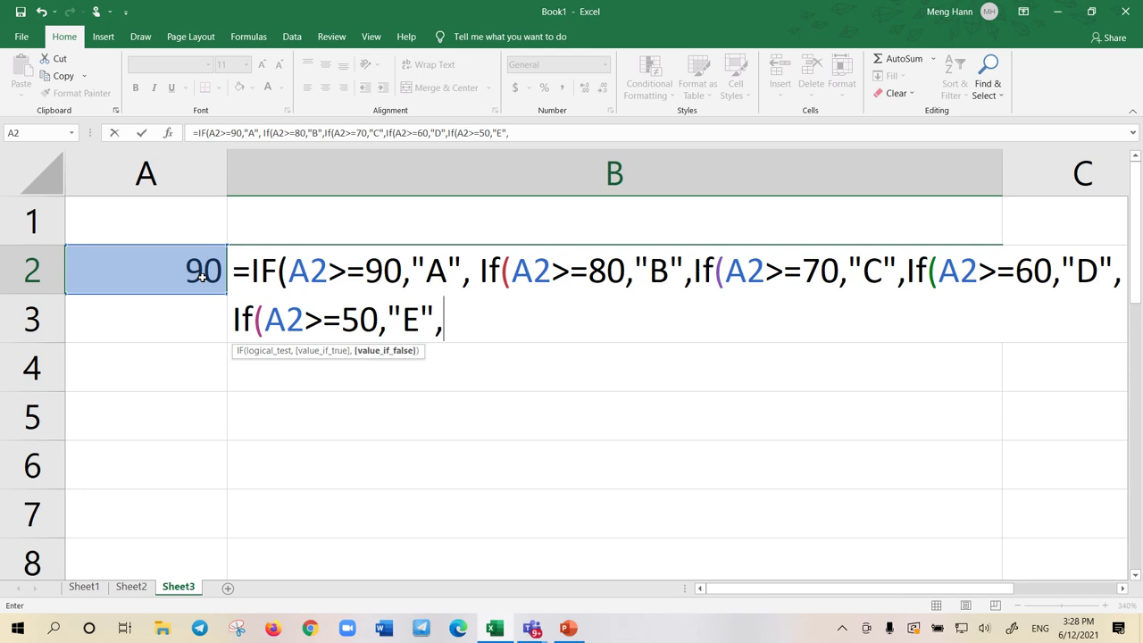
type("F")
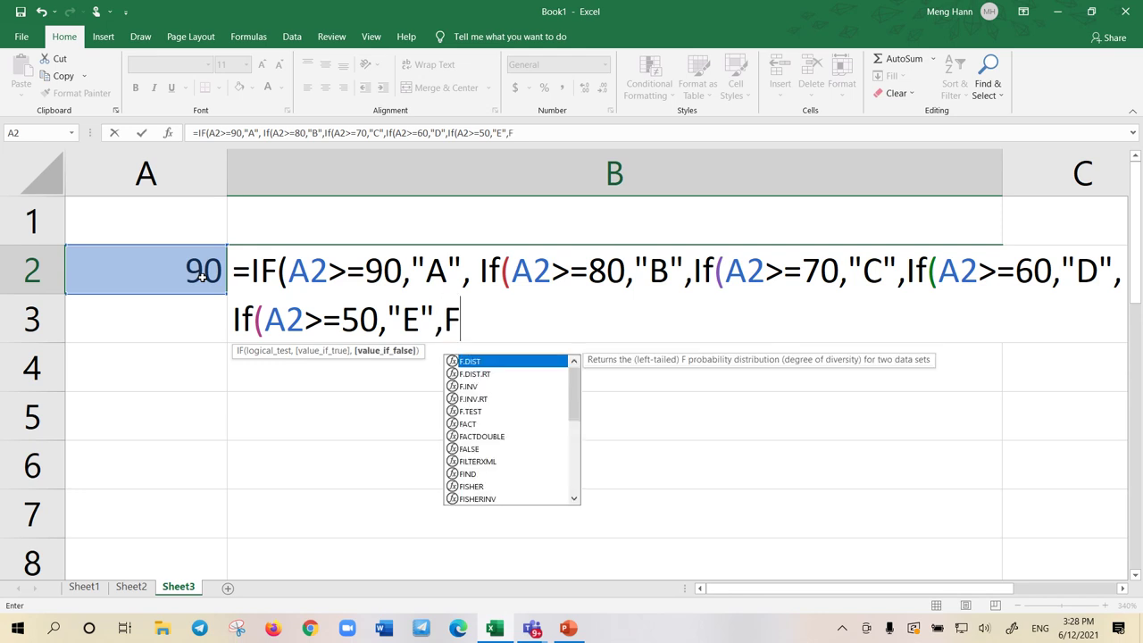
key("BackSpace")
type("\"")
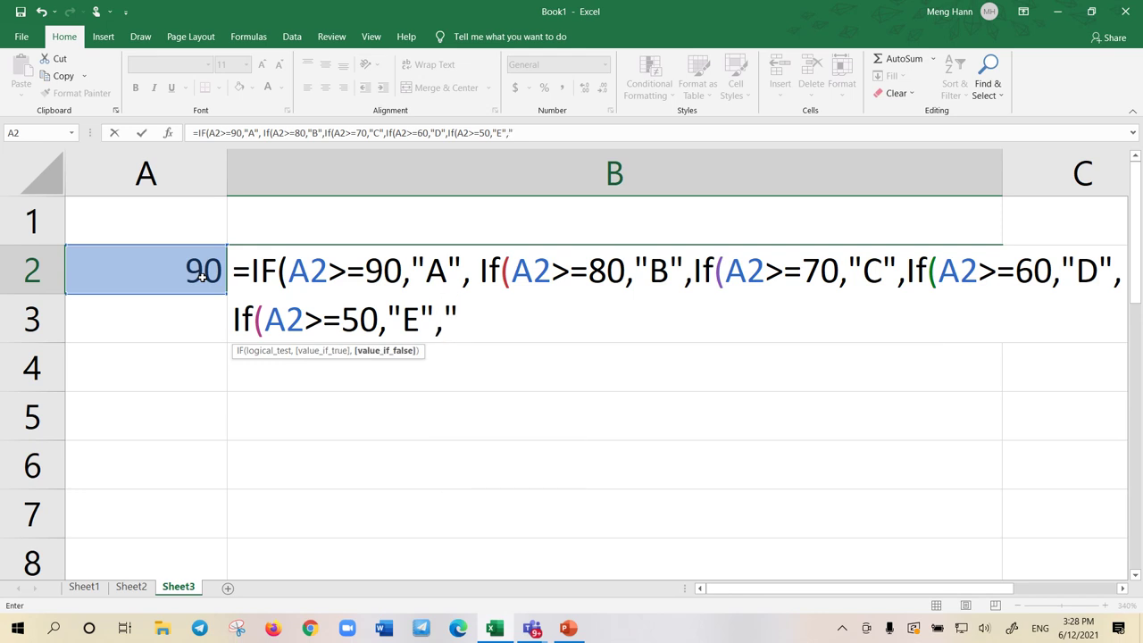
type("F\")")
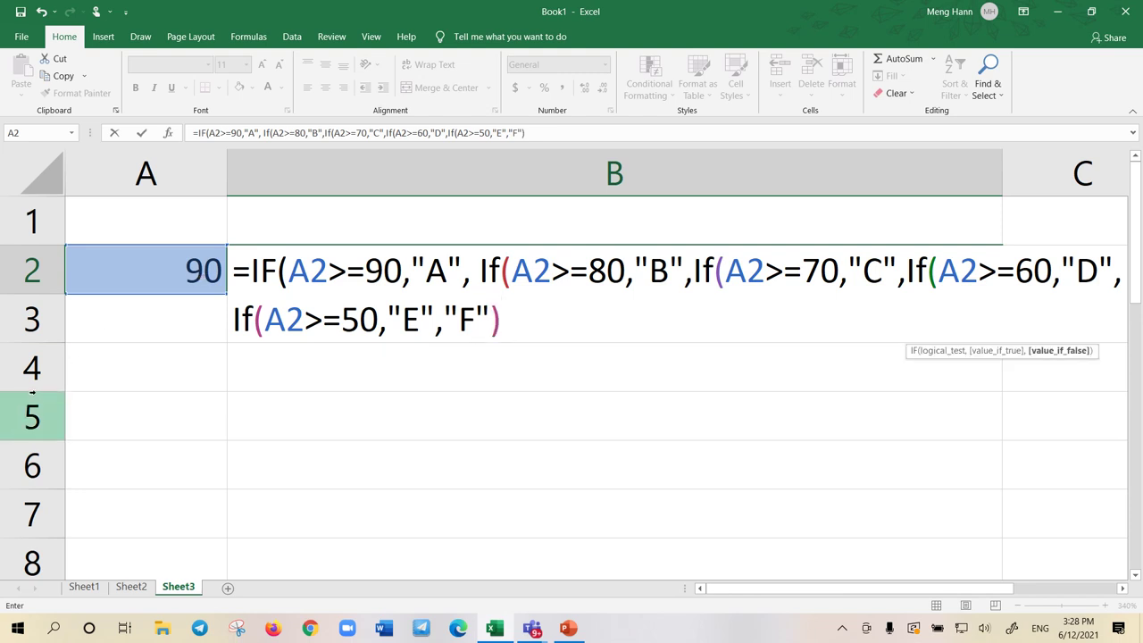
left_click_drag(507, 323, 232, 320)
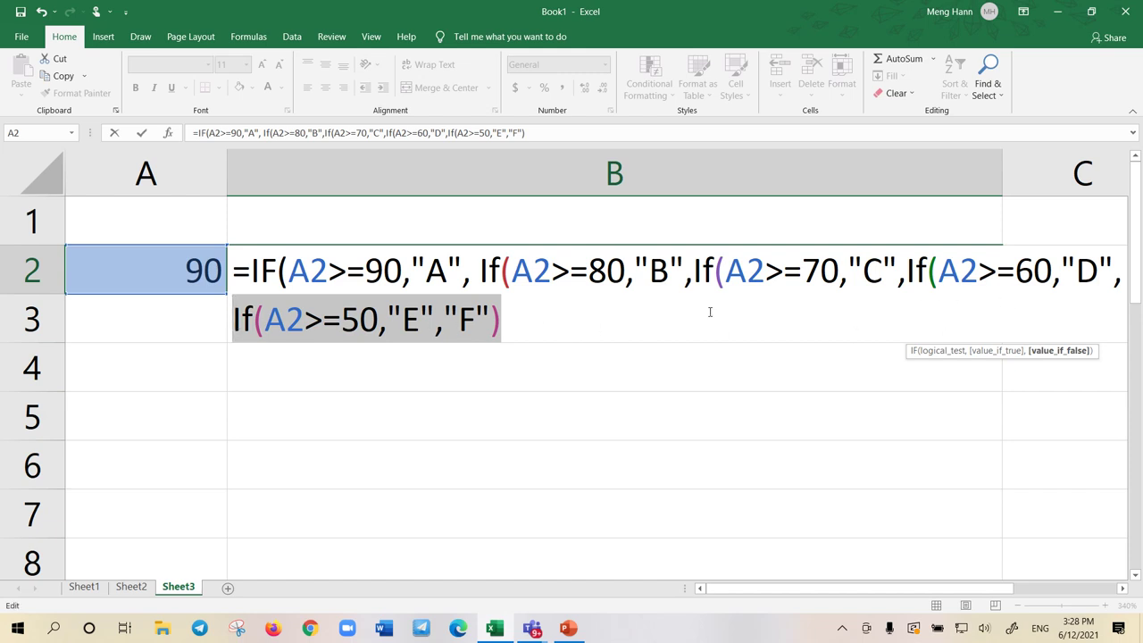
- Close the four remaining IF parentheses at the end of B2's nested formula and enter it
left_click(544, 319)
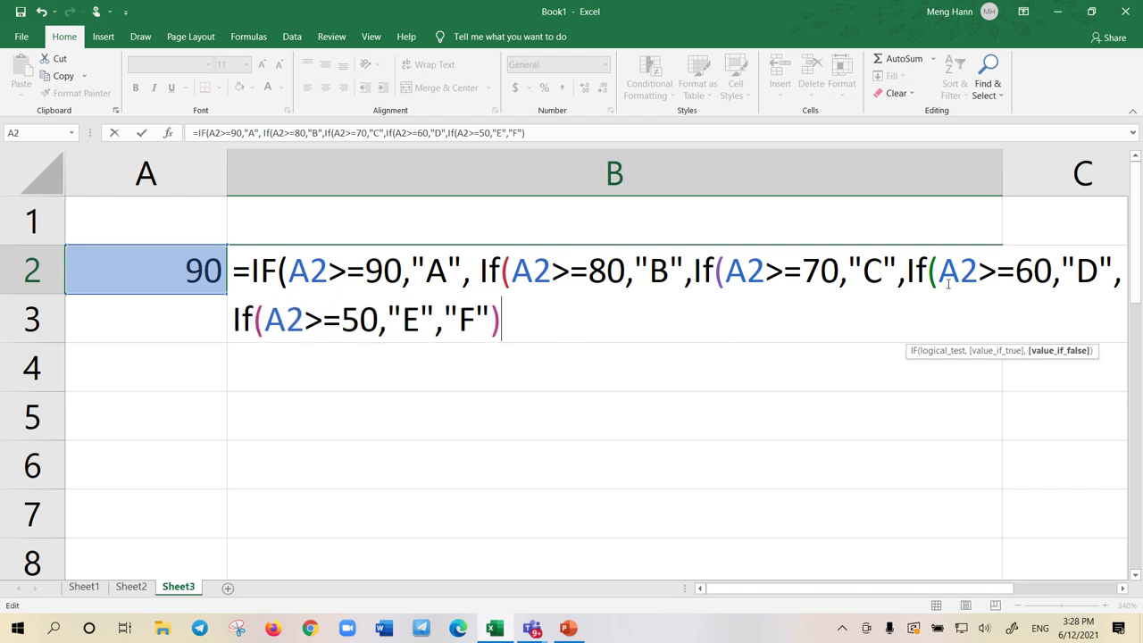
type(")")
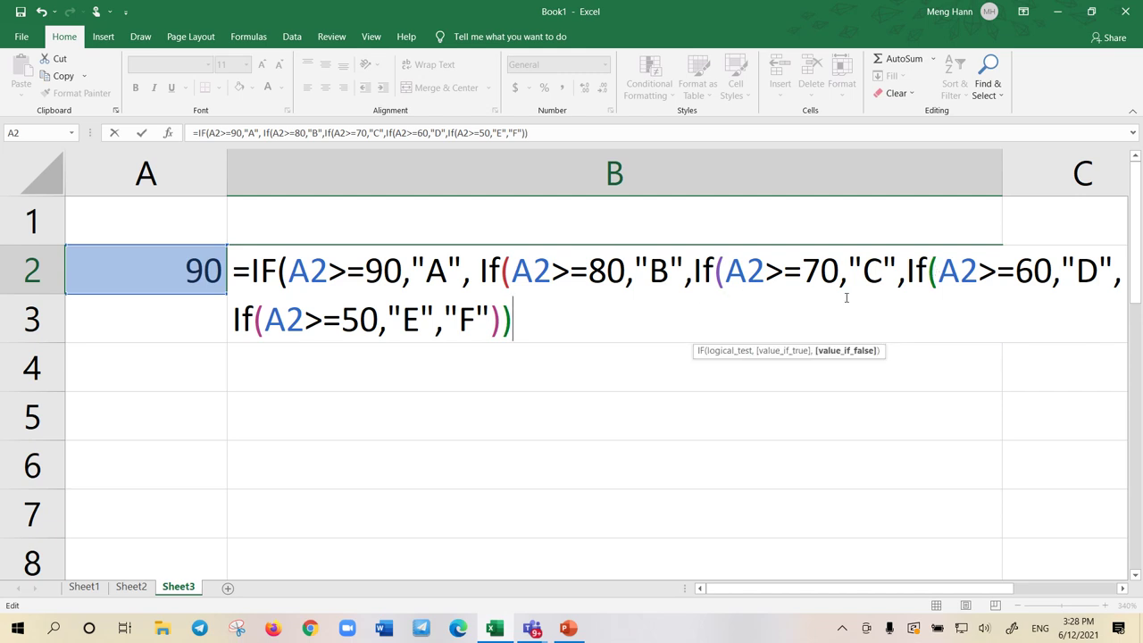
type(")")
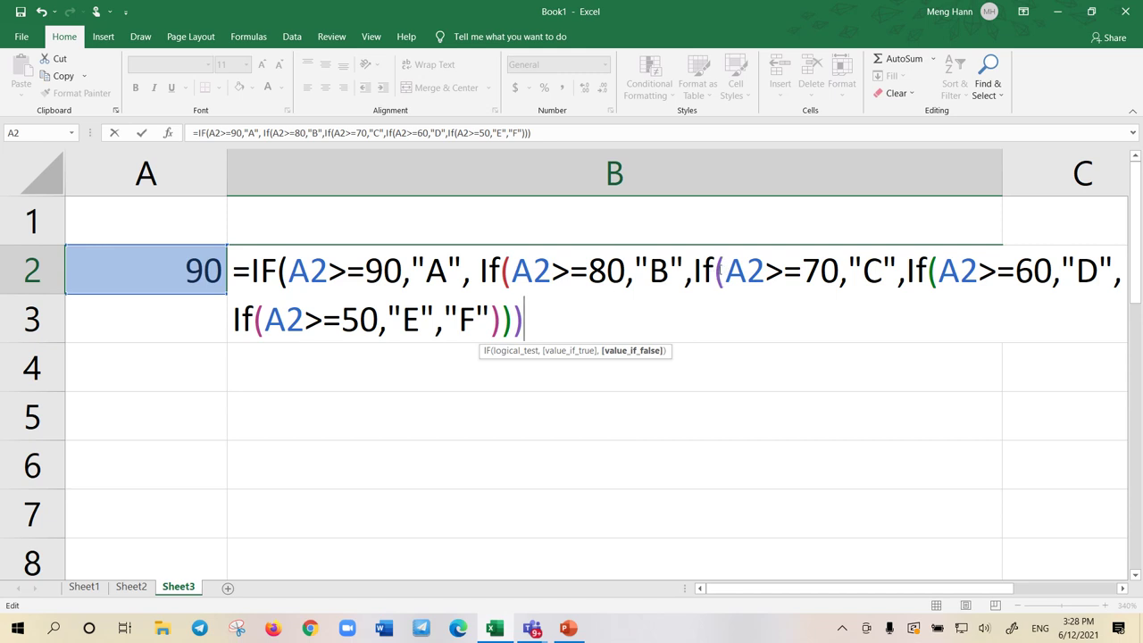
type(")")
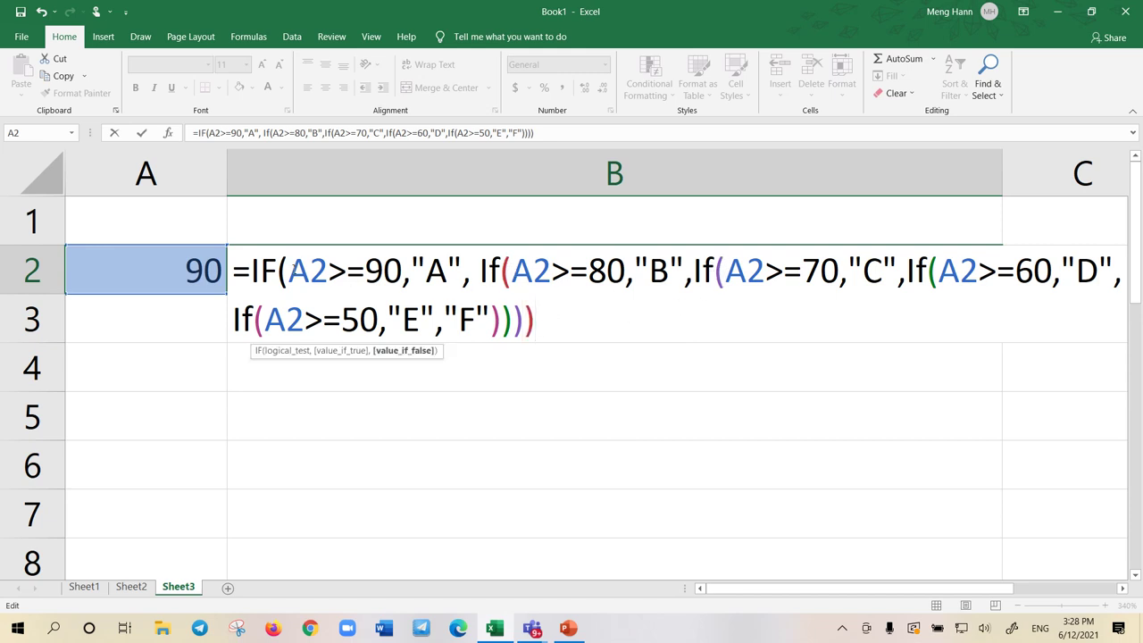
type(")")
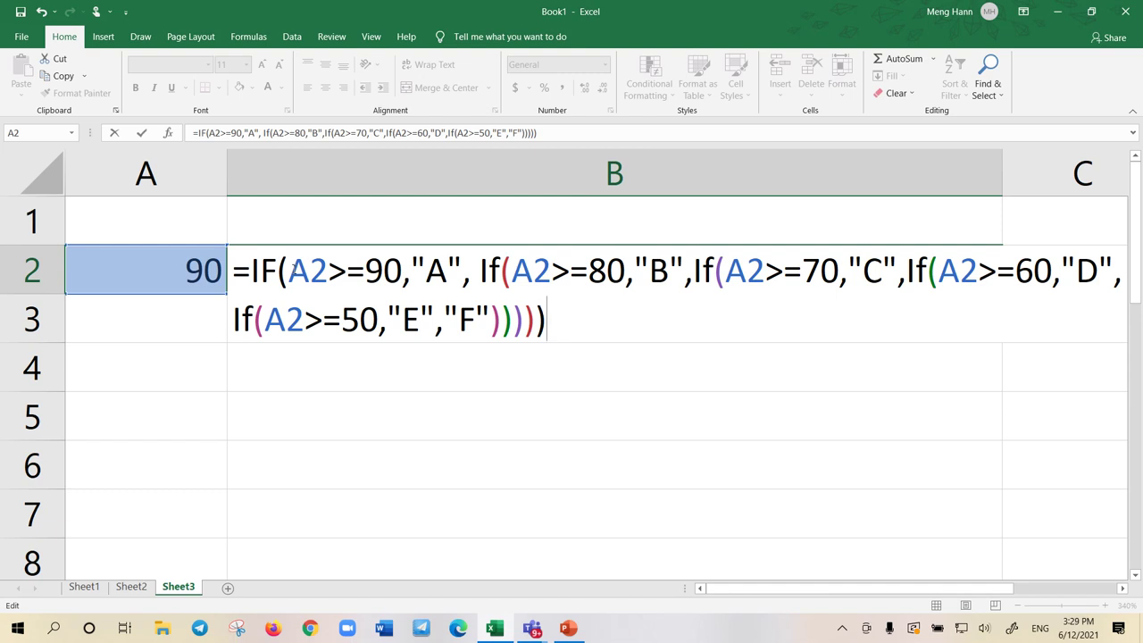
key("Return")
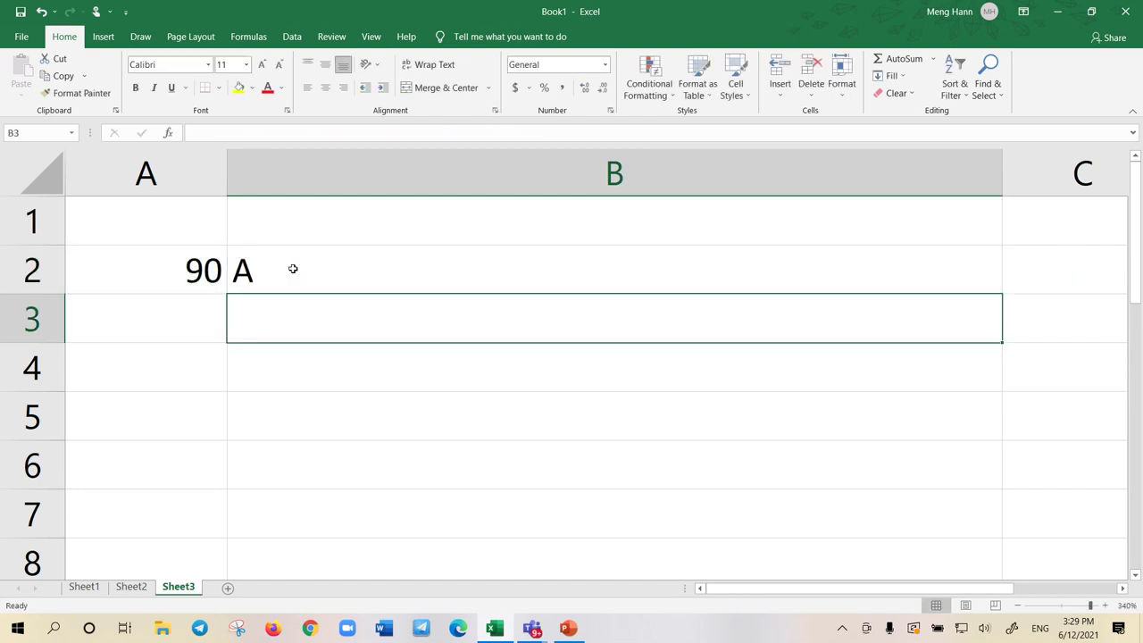
- Enter the scores 89, 30, 57, 89 and 67 in cells A3 to A7
left_click(170, 274)
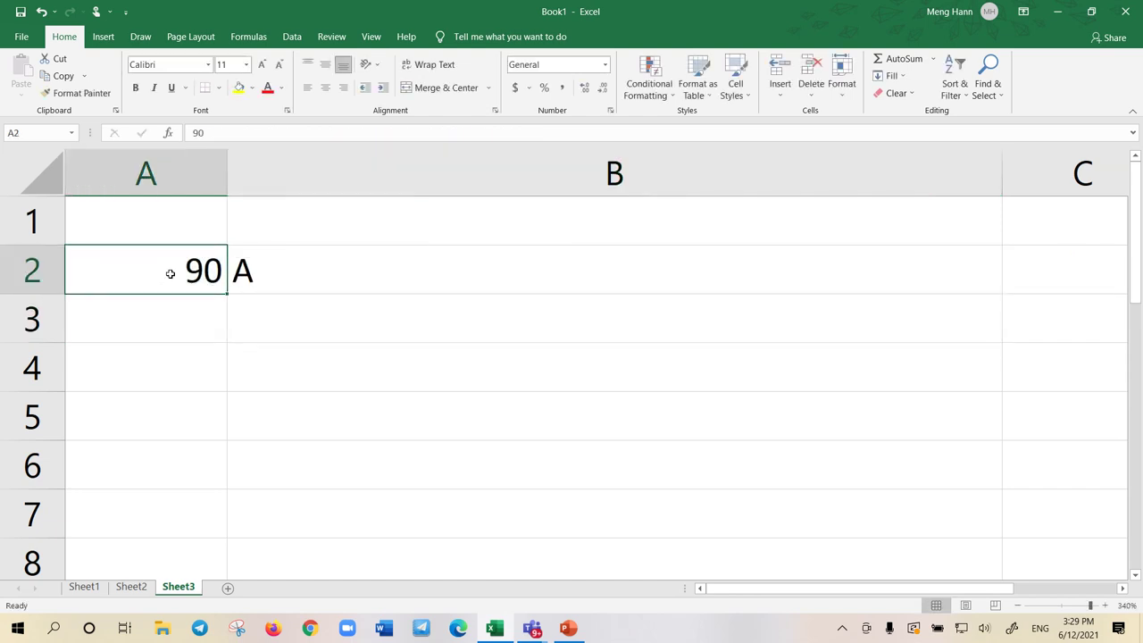
left_click(174, 326)
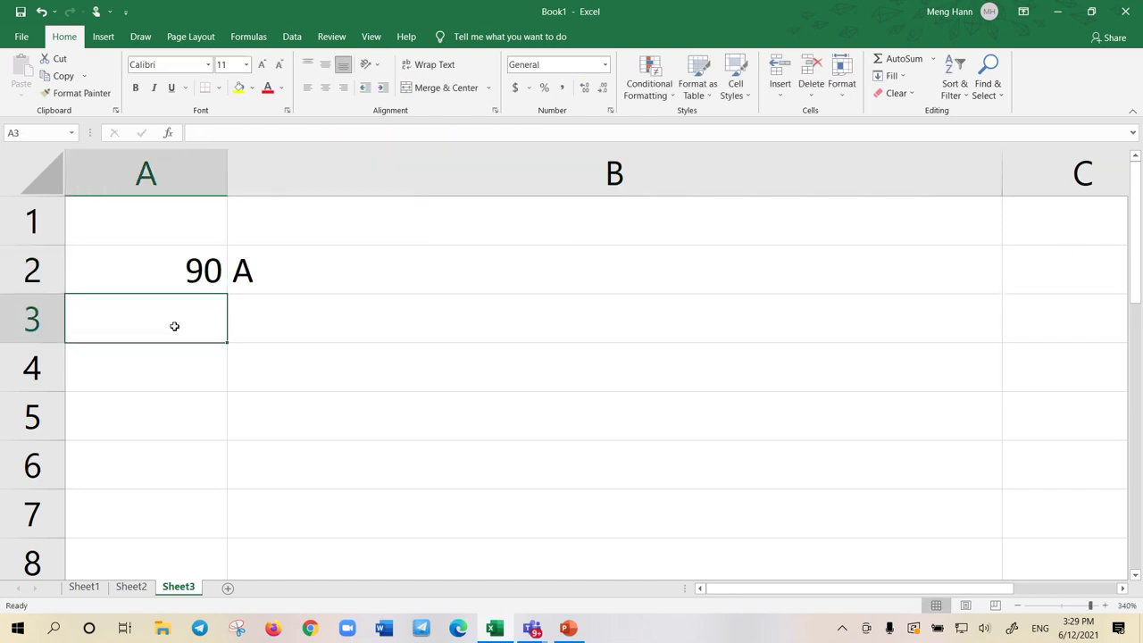
type("89")
key("Return")
type("30")
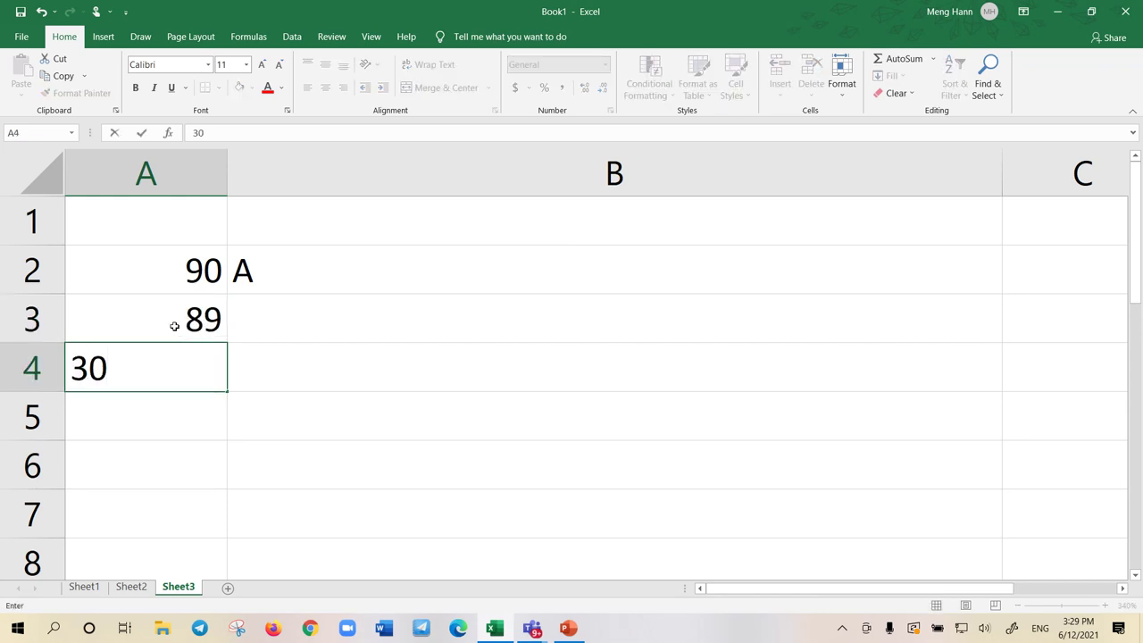
key("Return")
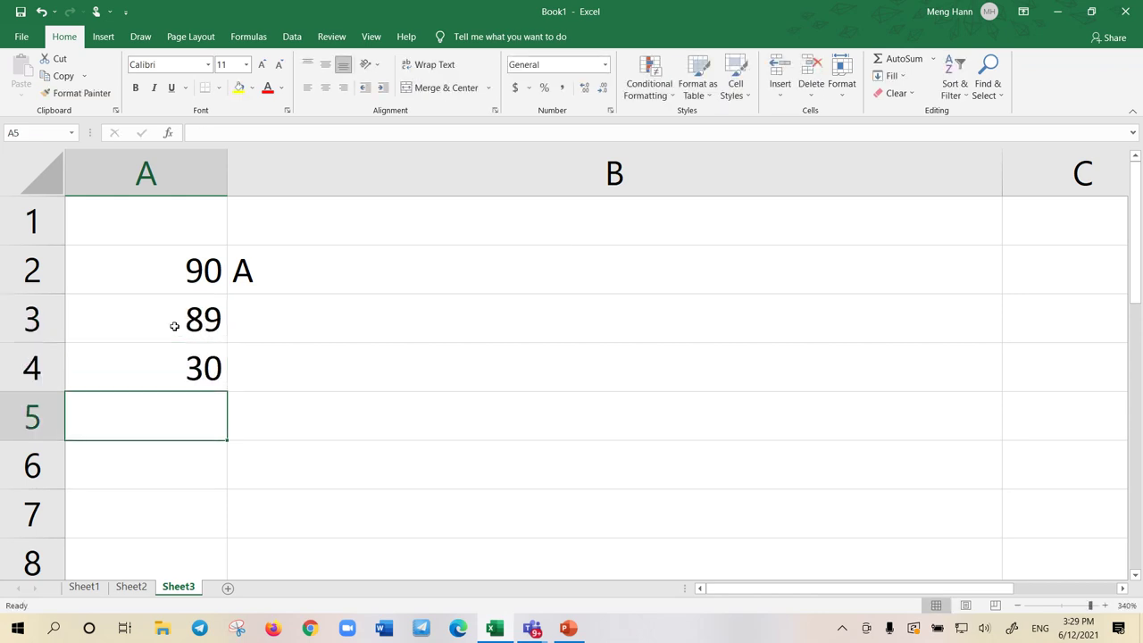
type("57")
key("Return")
type("8")
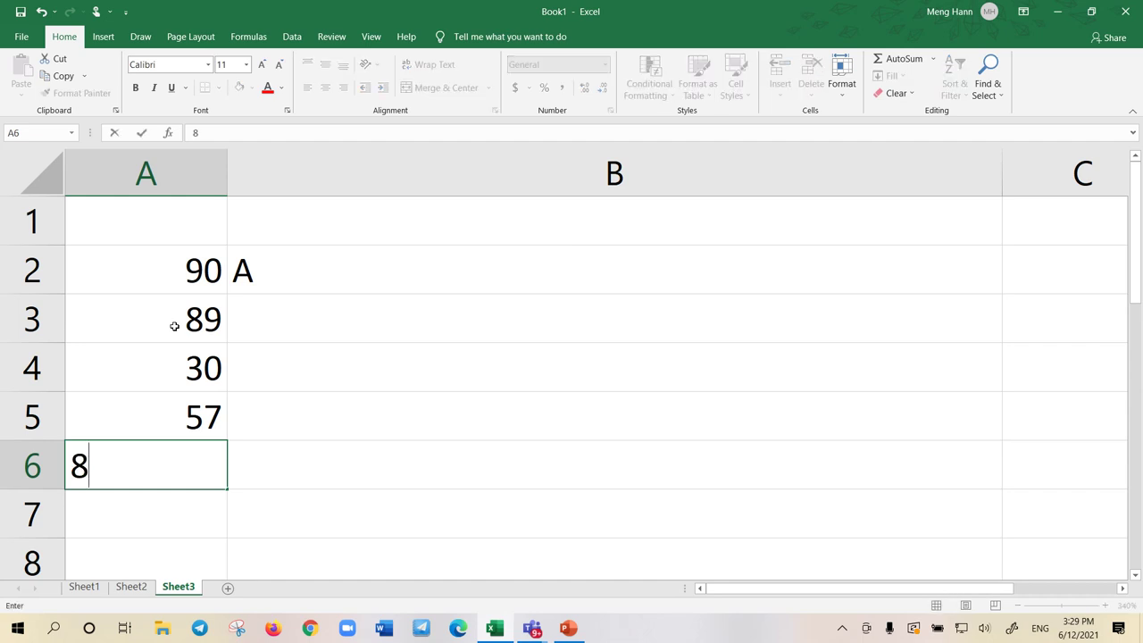
type("9")
key("Return")
type("6")
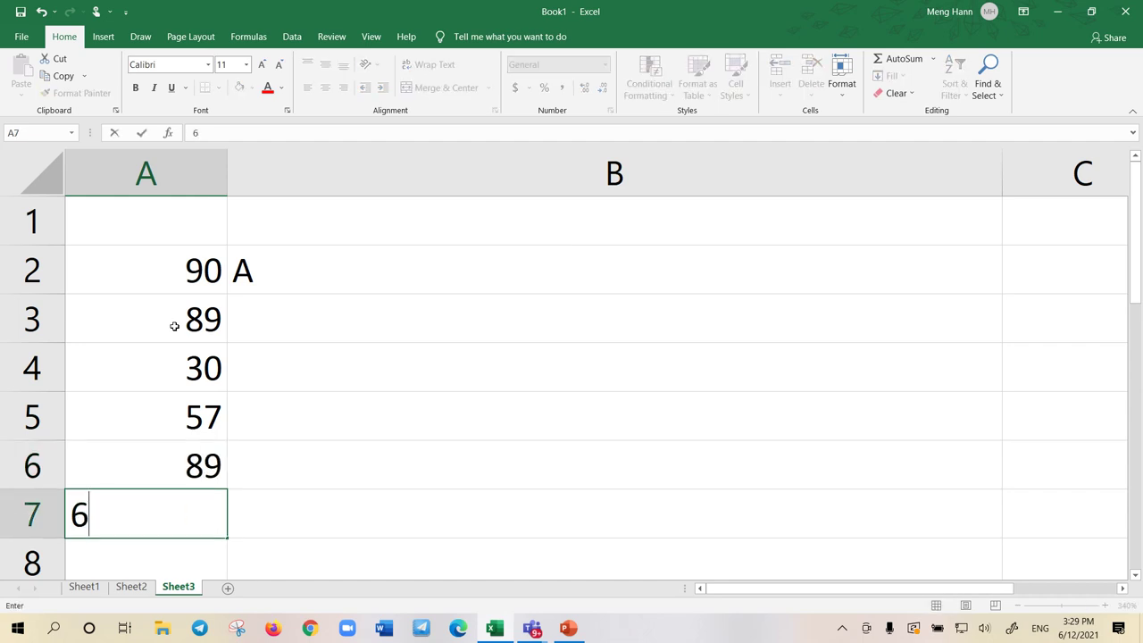
type("7")
key("Return")
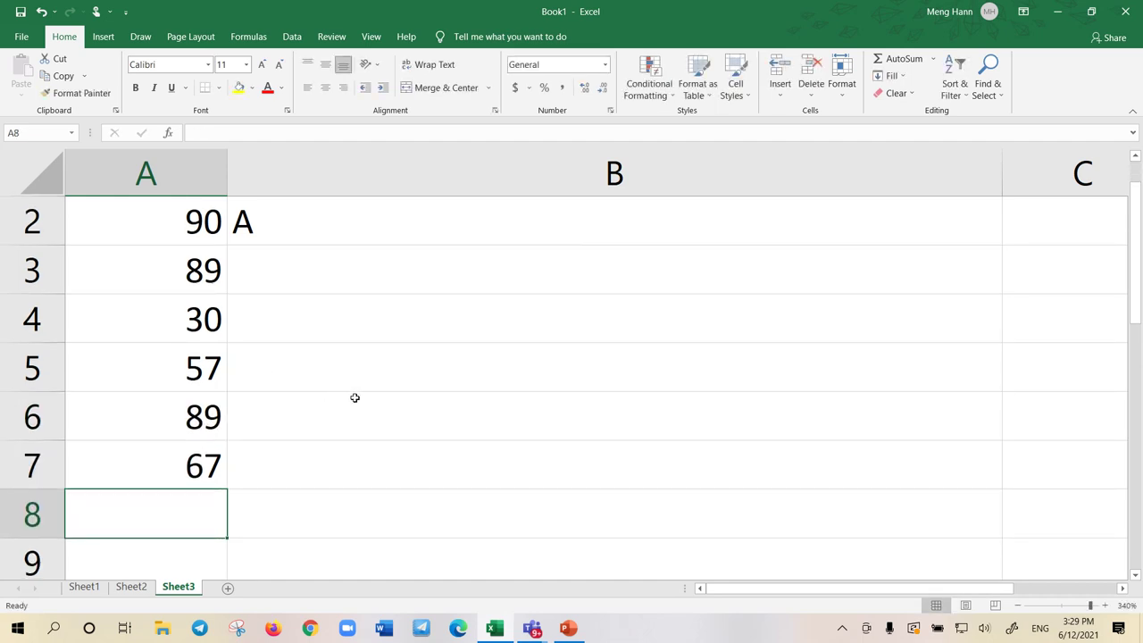
- Fill the nested IF formula from B2 down to B7
scroll(366, 375, "up", 1)
left_click(400, 276)
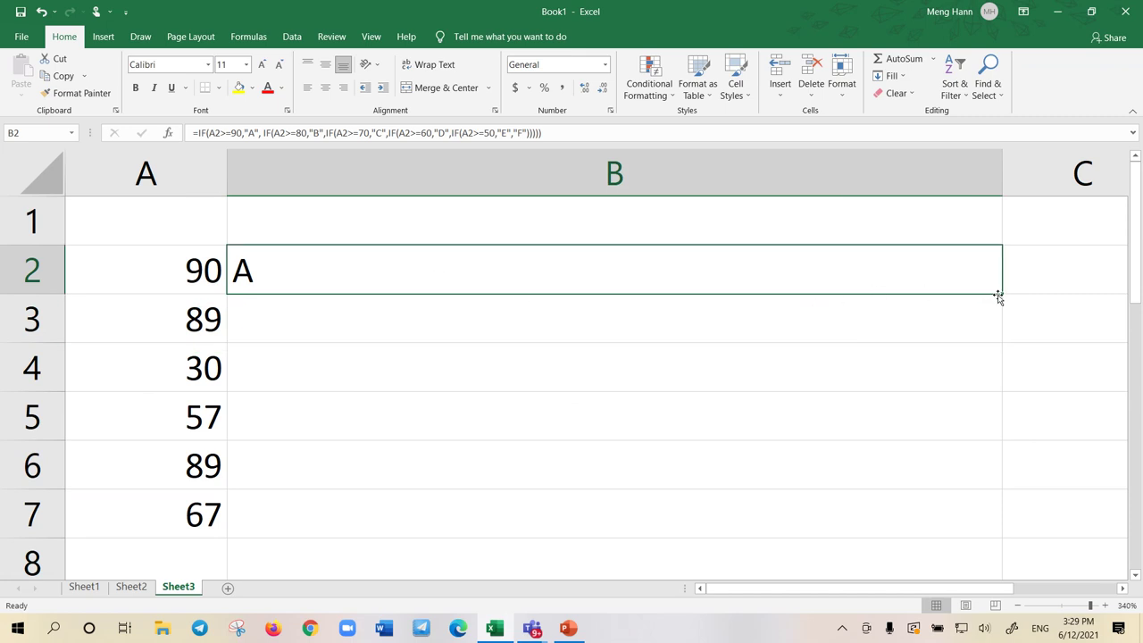
left_click_drag(998, 296, 915, 528)
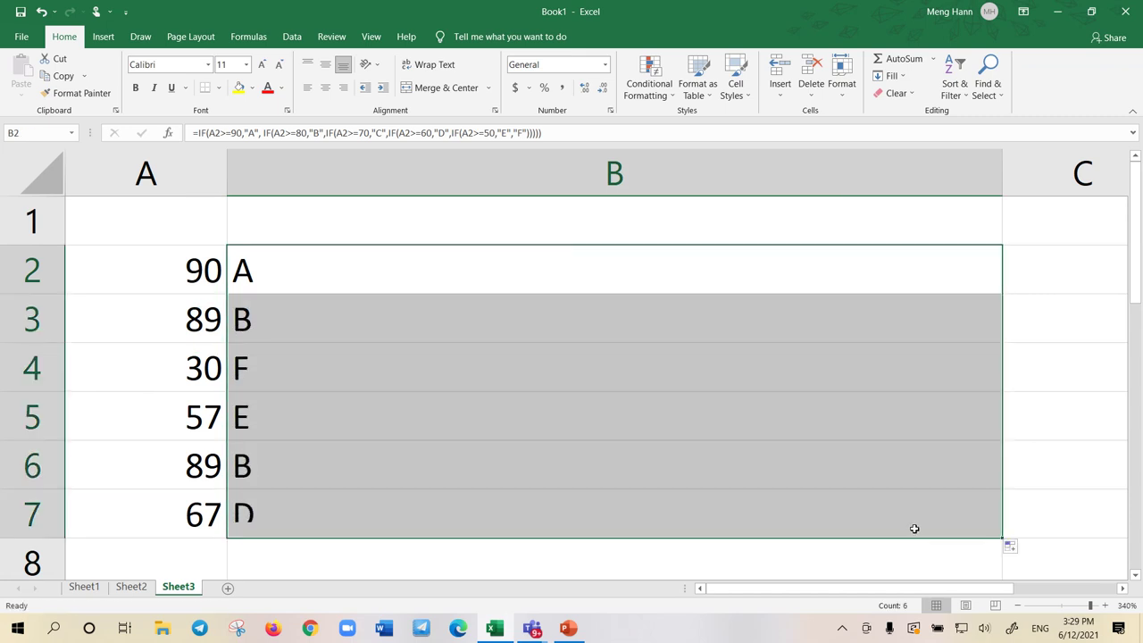
- Check the grades in B2:B7 against their scores and review the nested IF formula in B2
left_click(591, 412)
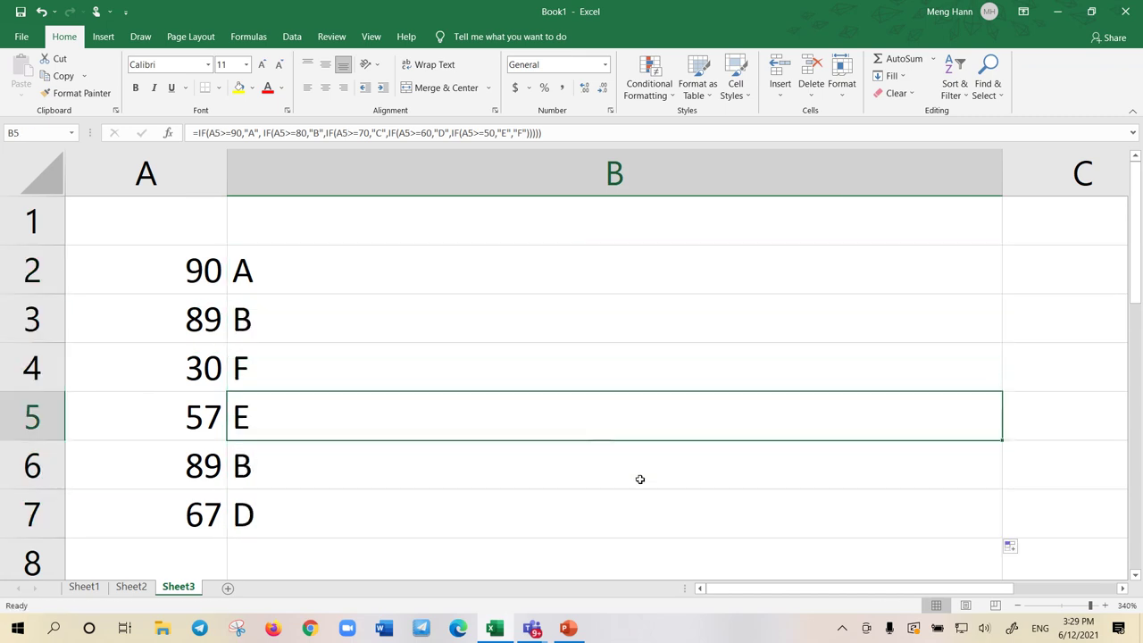
left_click(330, 260)
left_click(309, 399)
left_click(301, 458)
left_click(281, 527)
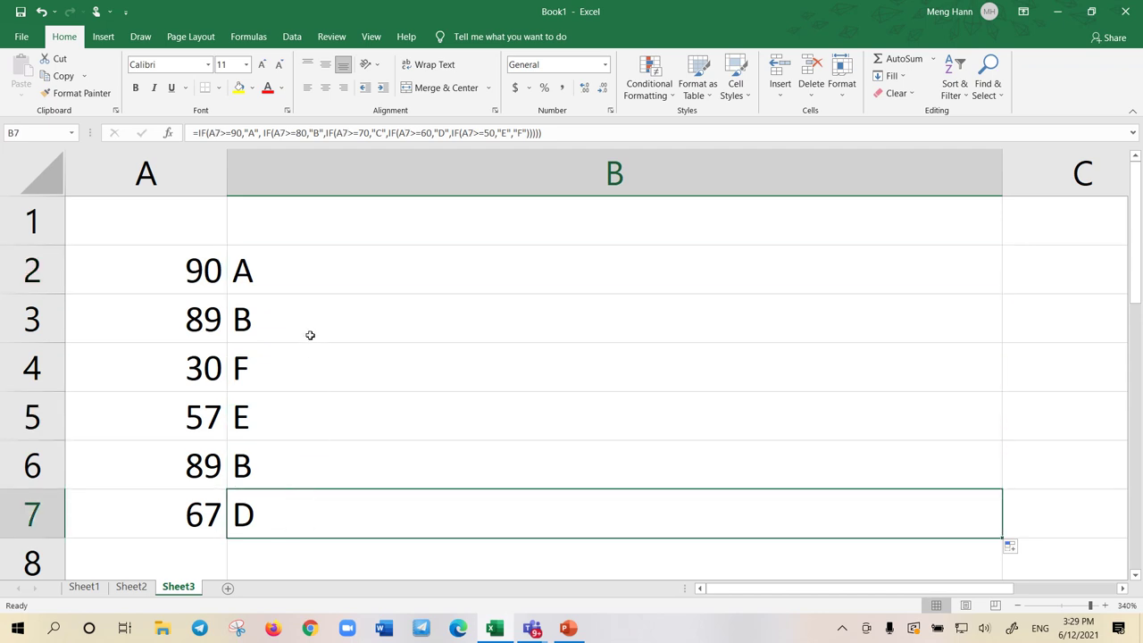
left_click_drag(309, 271, 309, 516)
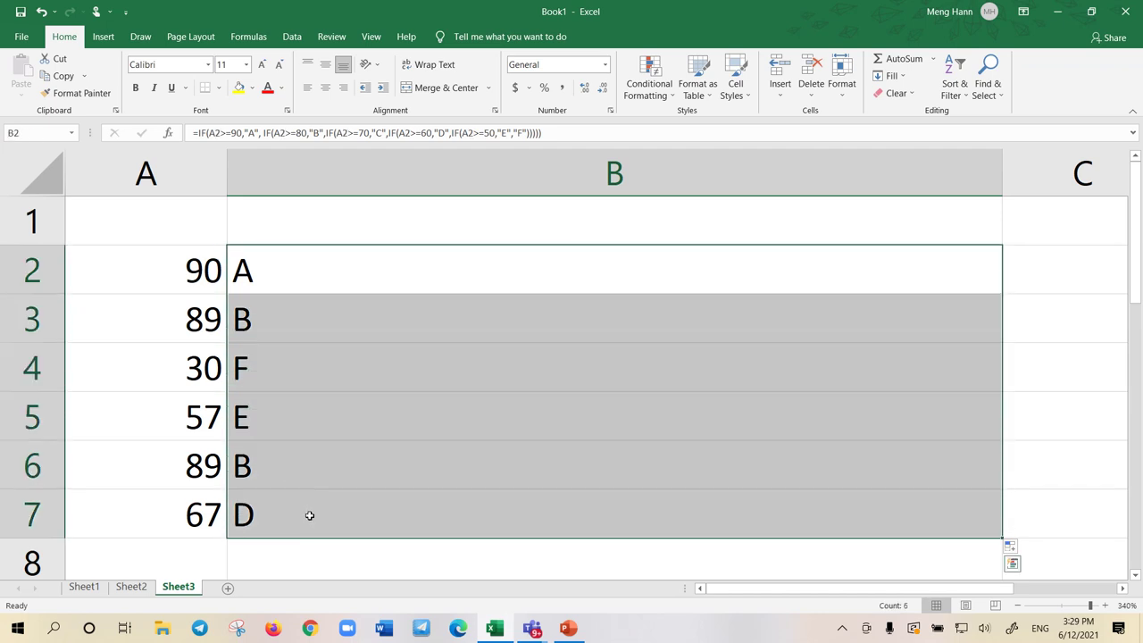
left_click(409, 261)
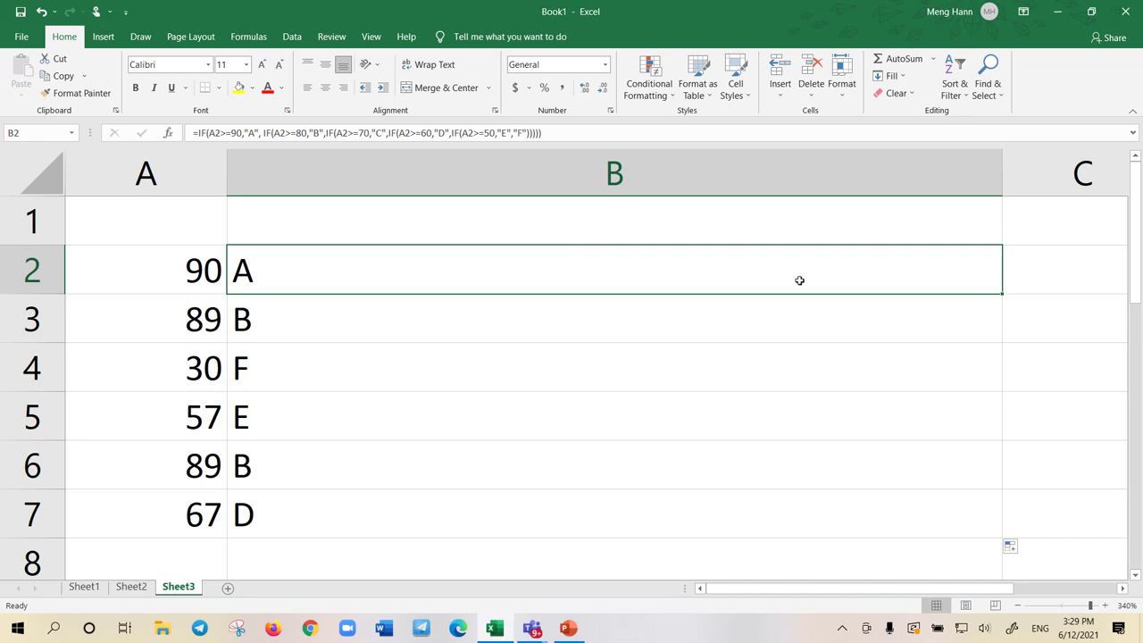
double_click(831, 275)
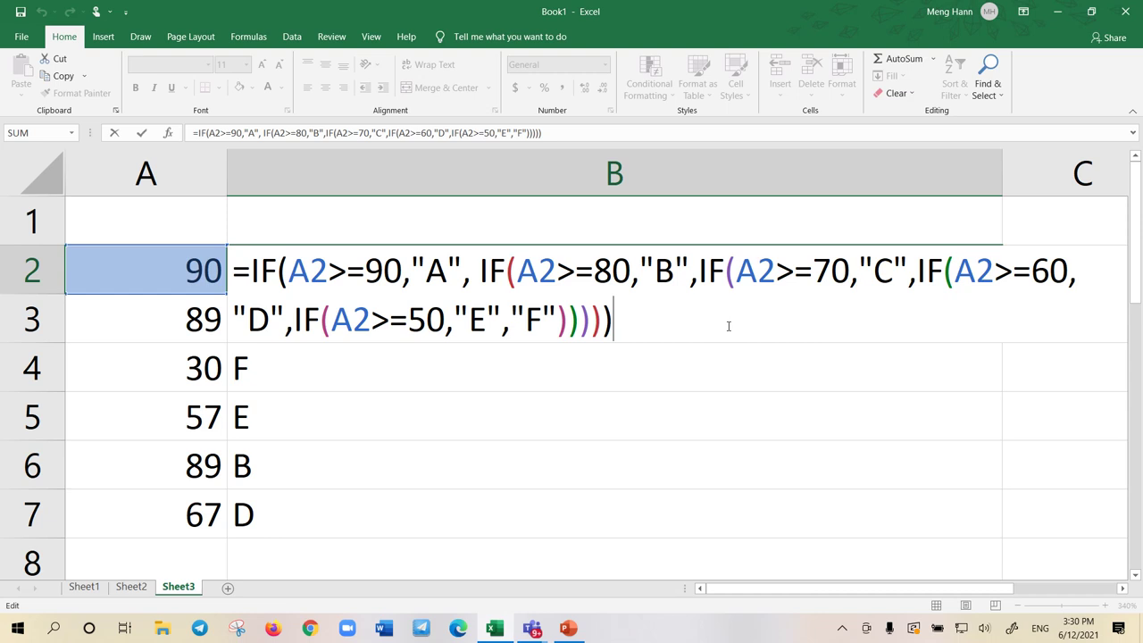
key("Return")
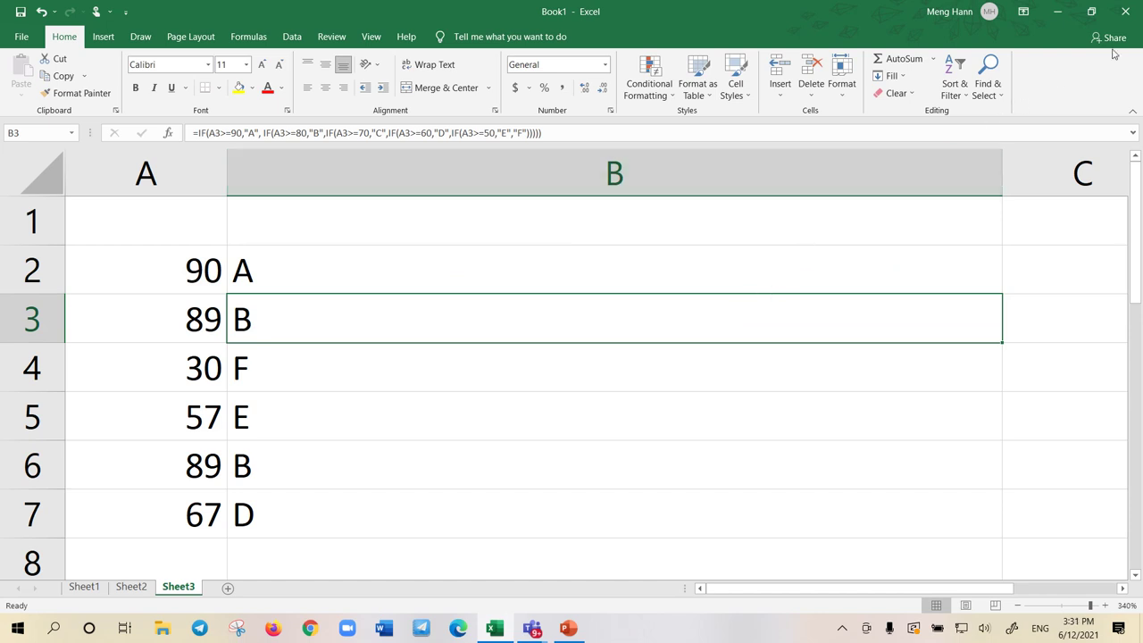
- Close the Book1 workbook without saving and stop screen sharing in the Teams meeting
left_click(1132, 15)
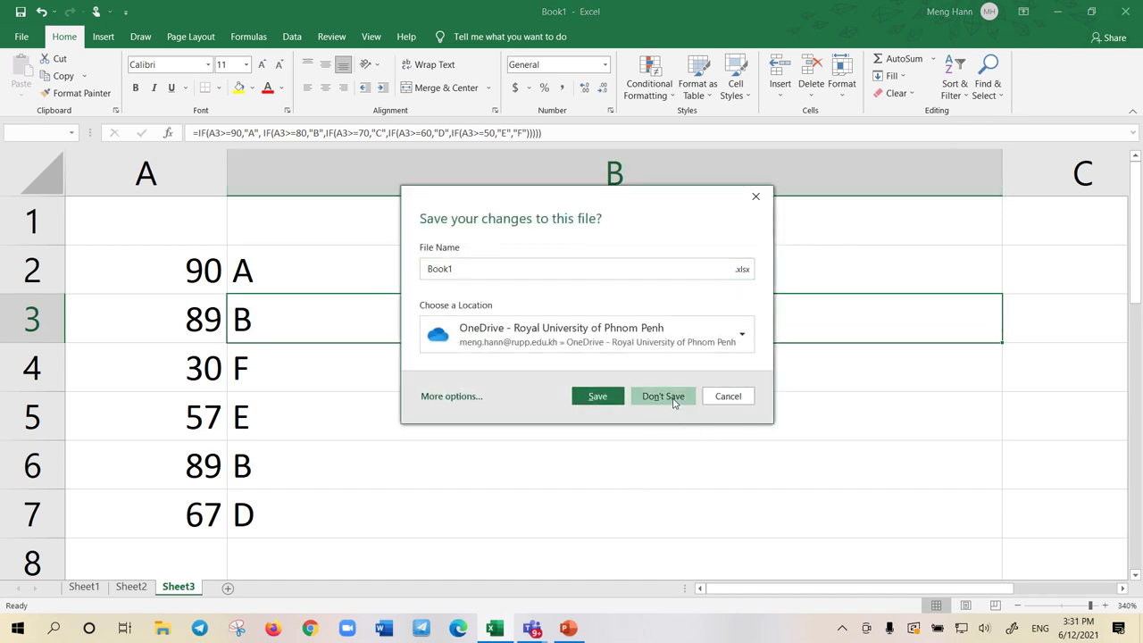
left_click(667, 398)
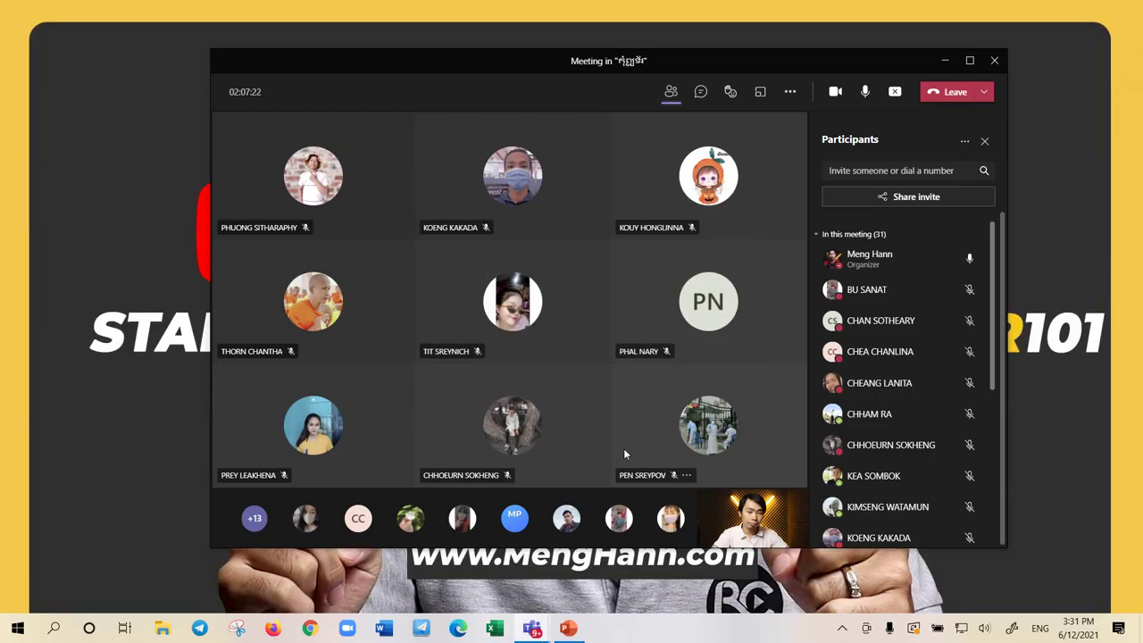
left_click(895, 91)
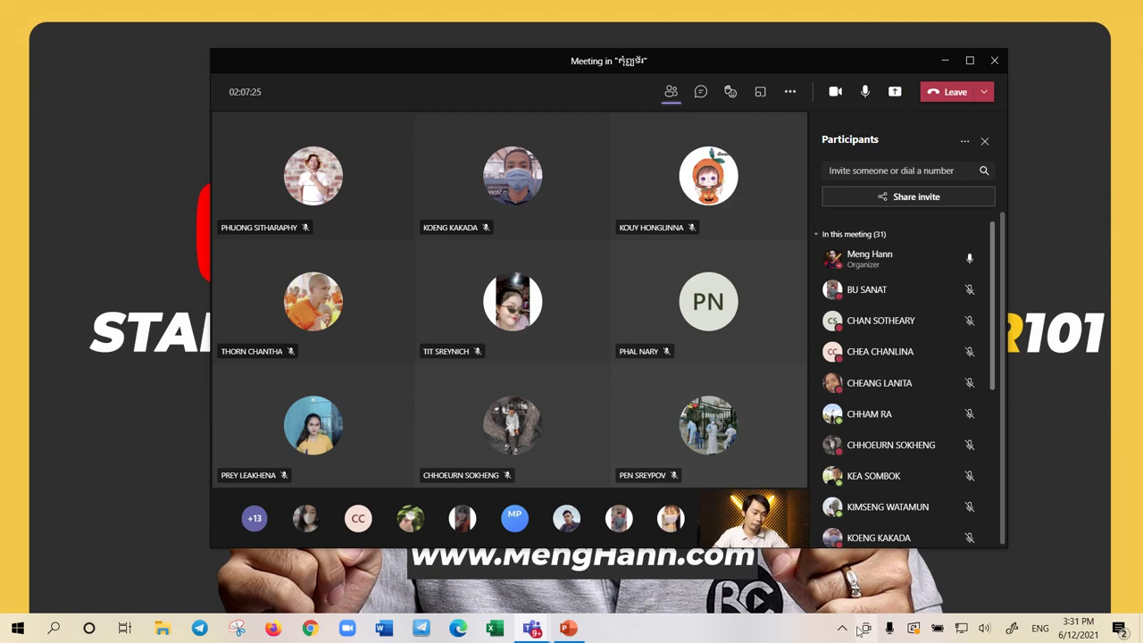